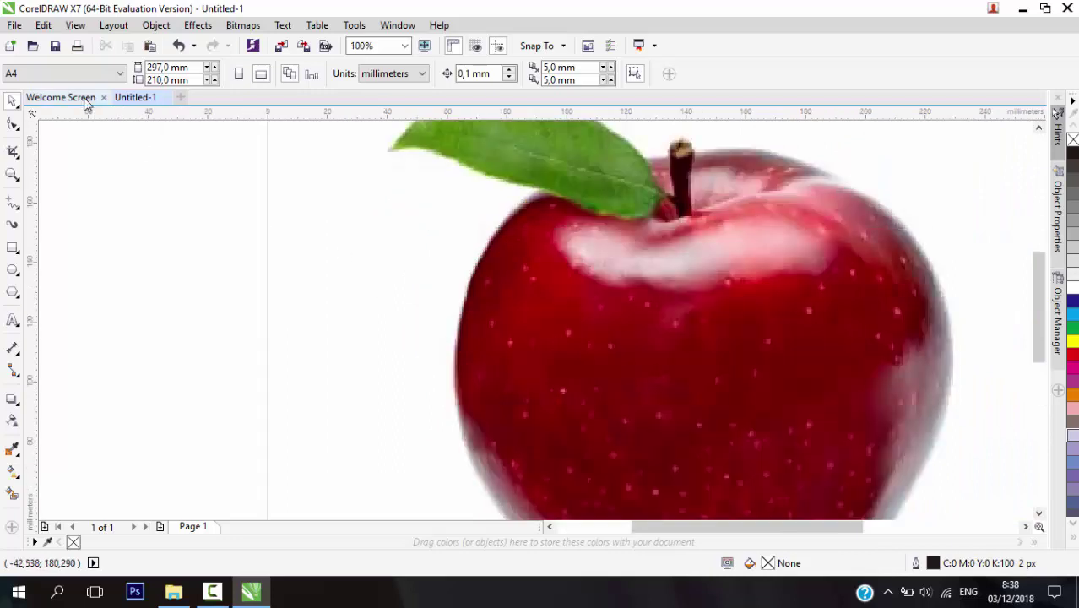
Draw a closed triangle about 5.2 by 3.5 mm at the base of the apple's stem with the Polyline tool
left_click(13, 207)
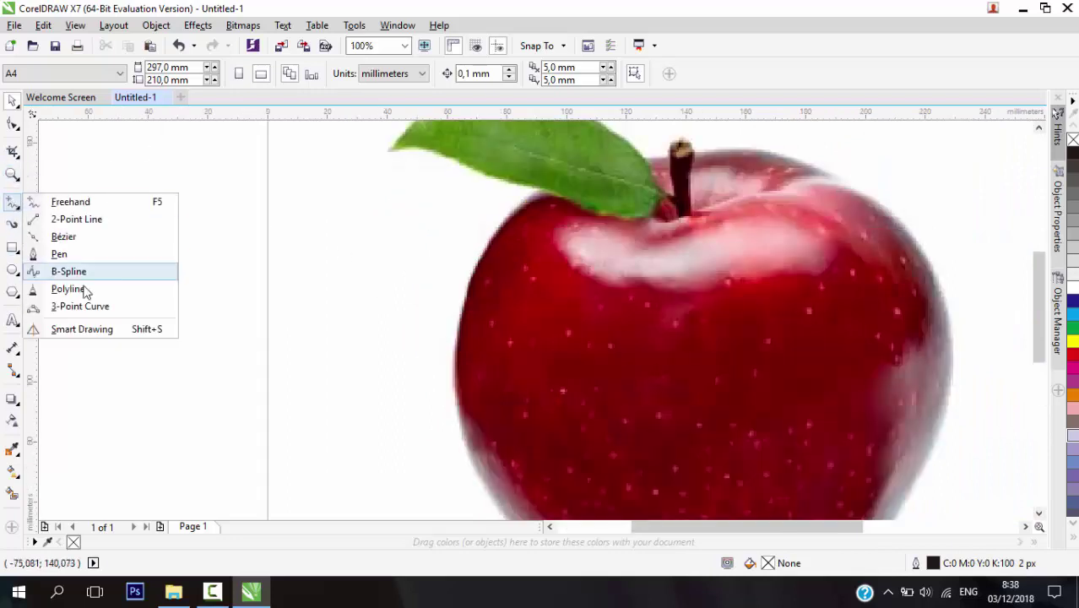
left_click(78, 288)
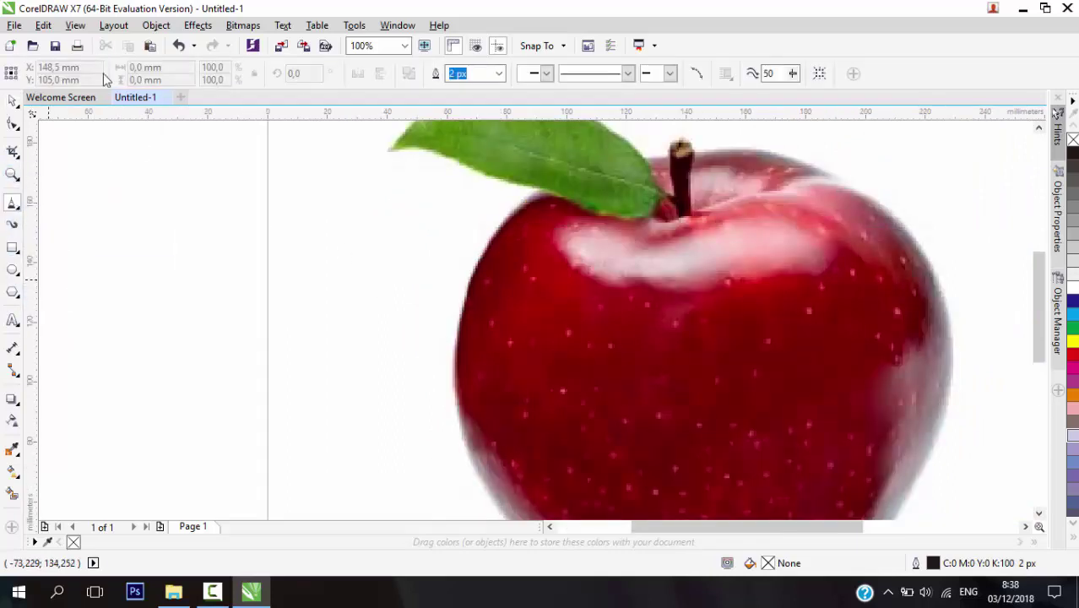
scroll(630, 286, "up", 2)
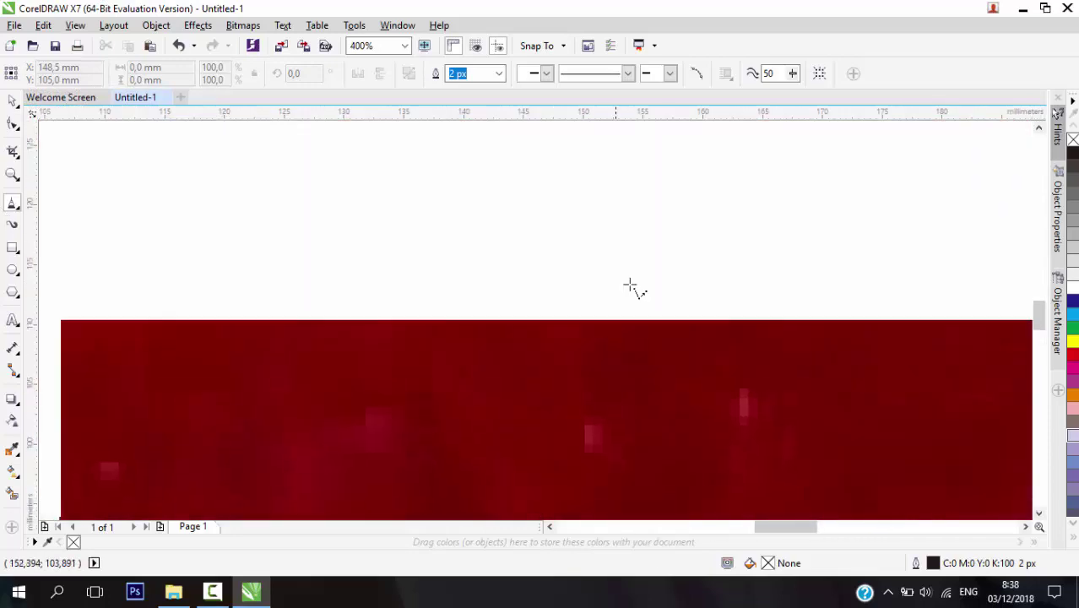
scroll(630, 286, "down", 2)
scroll(581, 343, "up", 2)
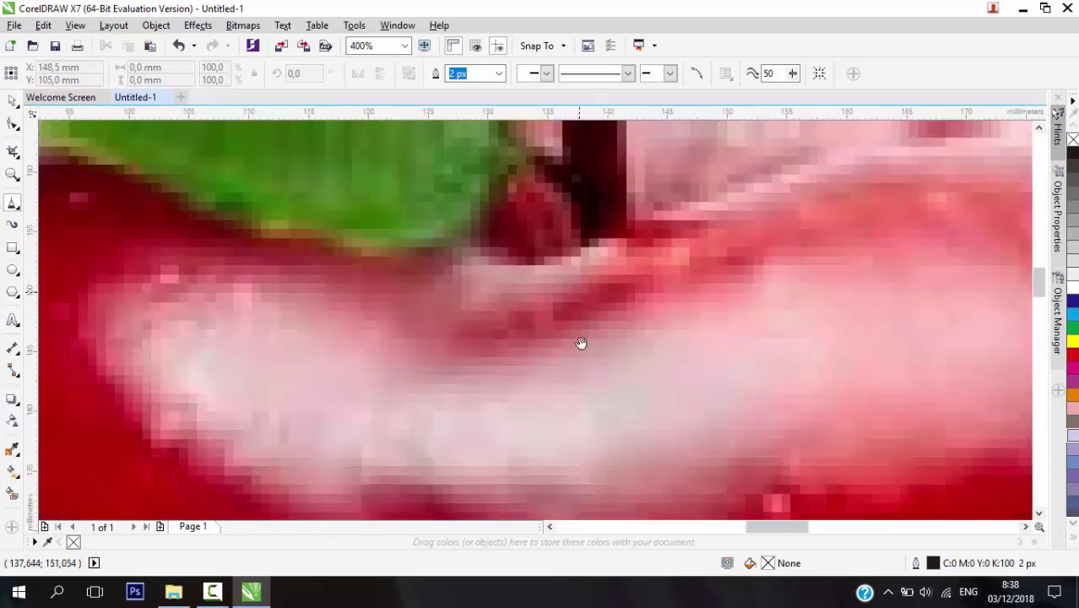
left_click_drag(581, 343, 601, 363)
left_click(601, 354)
left_click(652, 340)
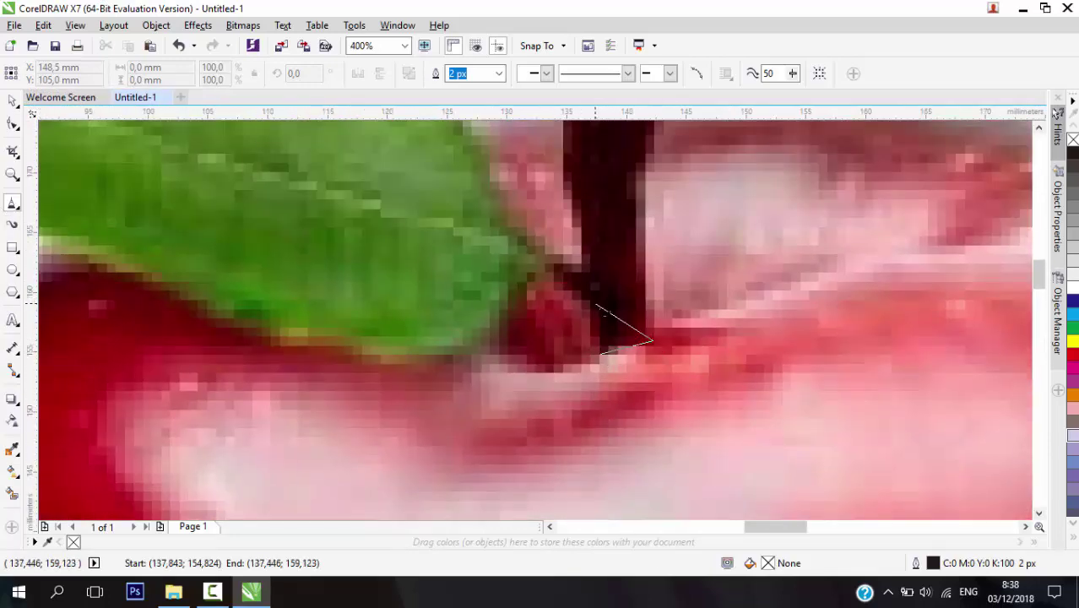
left_click(591, 312)
left_click(601, 354)
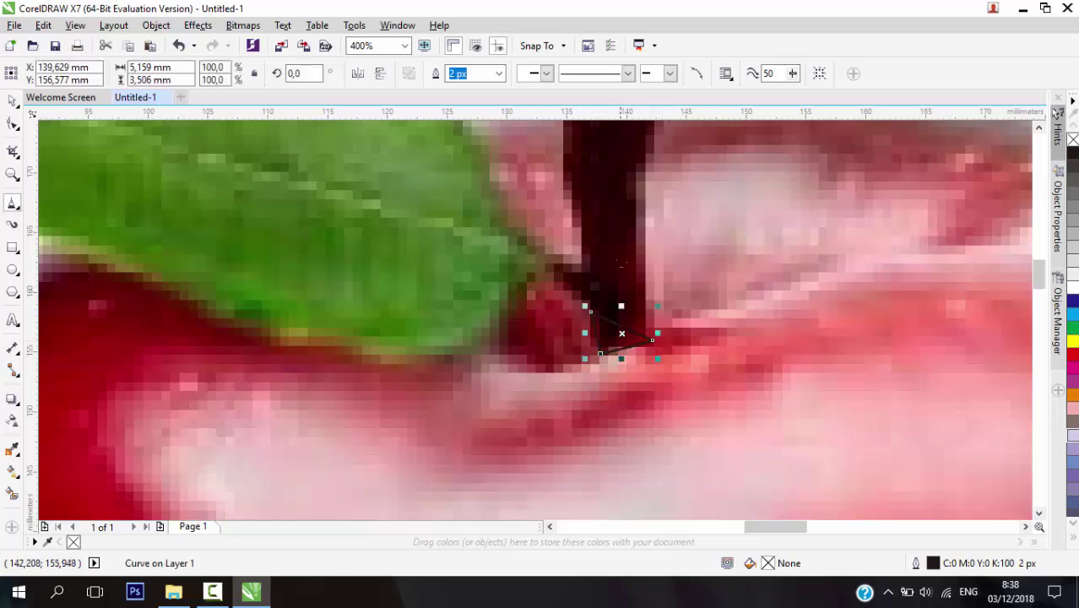
Continue a zigzag of connected triangles up the stem to just below its cut end, about 8.2 by 20 mm
left_click(653, 340)
left_click(645, 279)
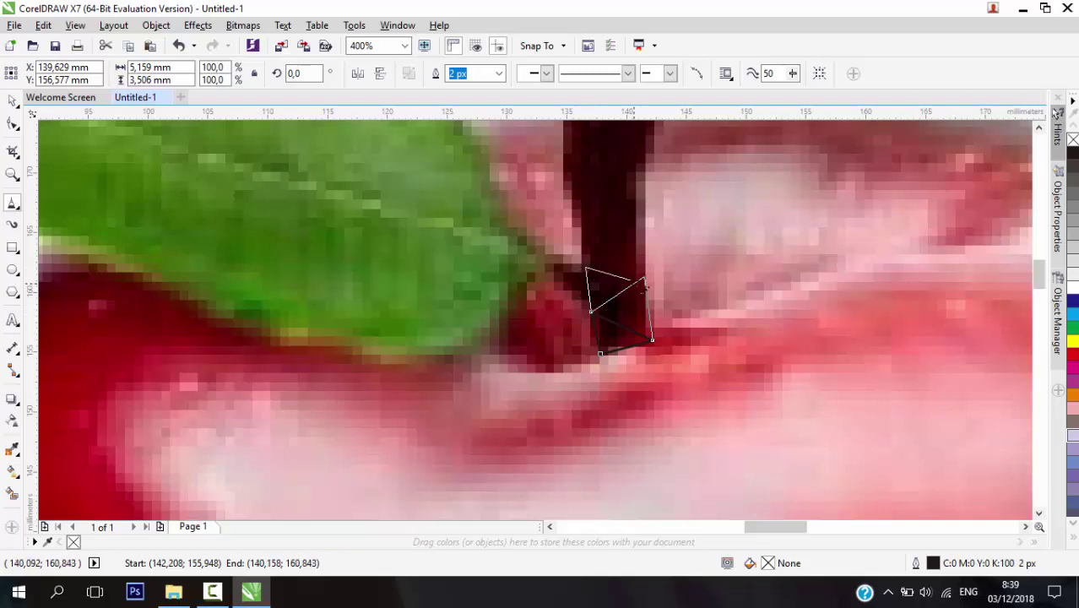
left_click(644, 215)
left_click(586, 267)
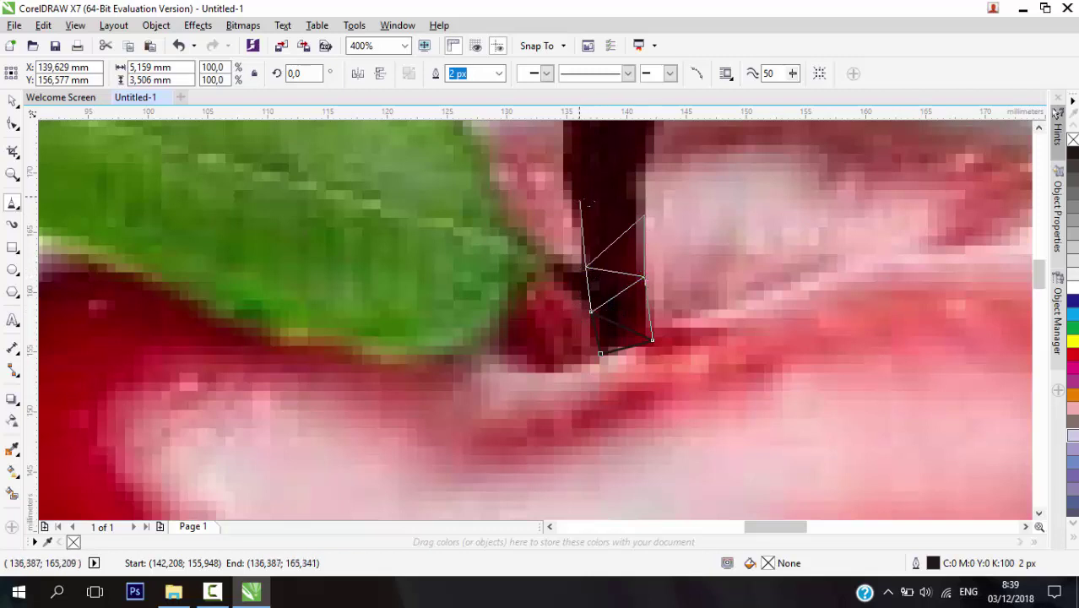
left_click(581, 199)
left_click(644, 215)
left_click(645, 148)
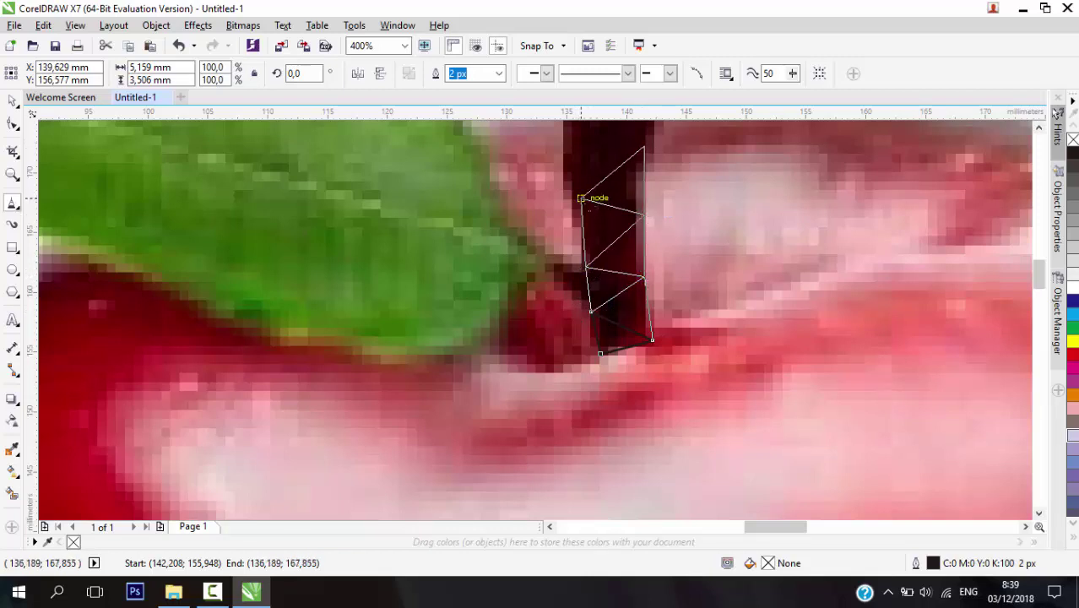
scroll(581, 198, "up", 3)
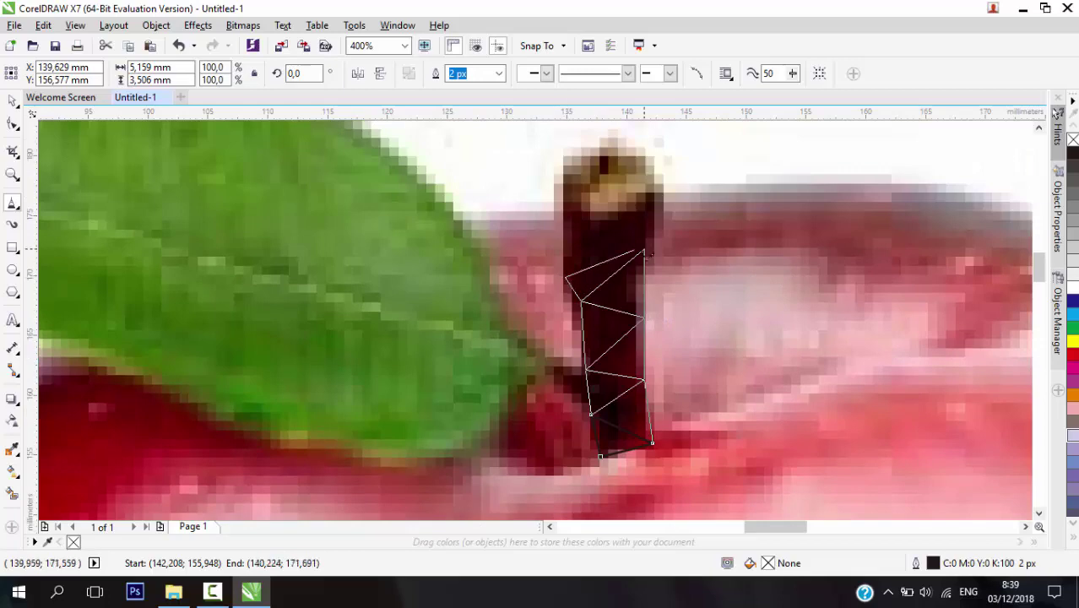
left_click(657, 205)
left_click(606, 262)
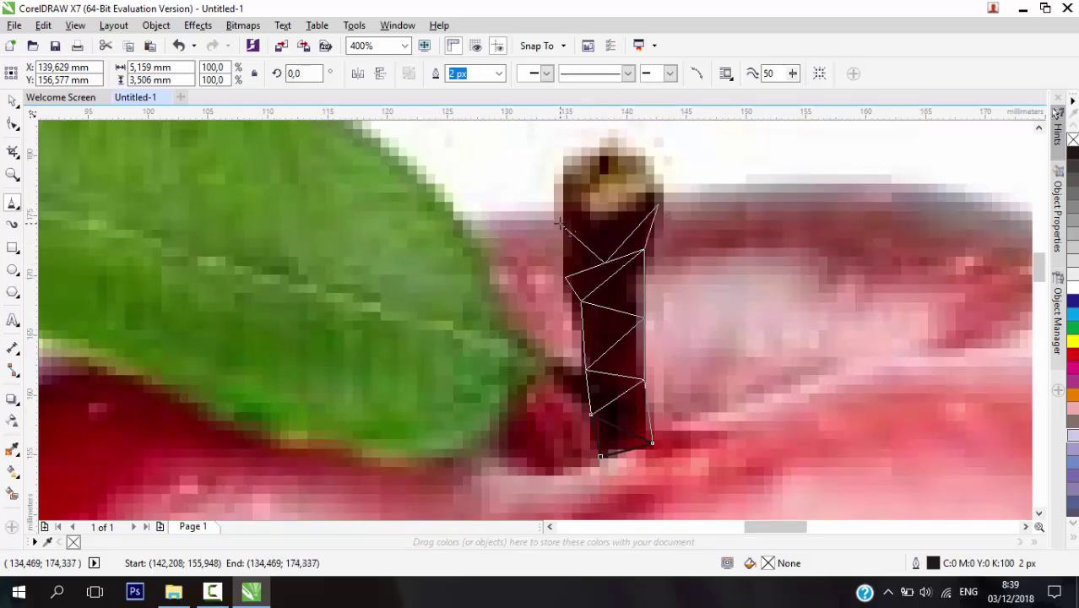
left_click(566, 276)
Add a triangle on the left side of the stem's cut end and link its inner corner to the triangles below
scroll(653, 321, "up", 2)
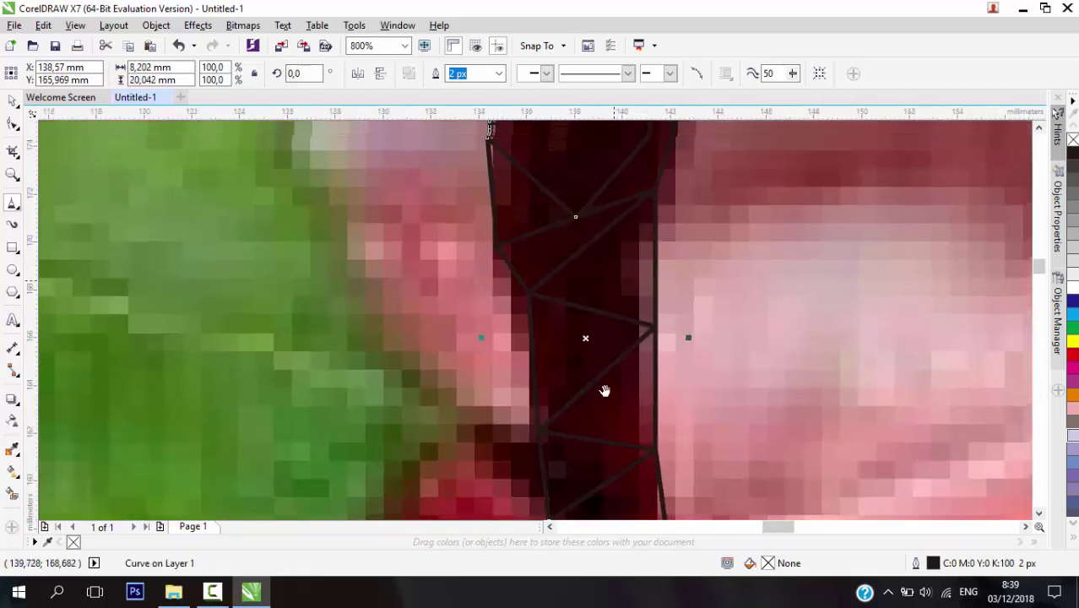
scroll(608, 388, "down", 1)
scroll(545, 293, "down", 1)
left_click(545, 293)
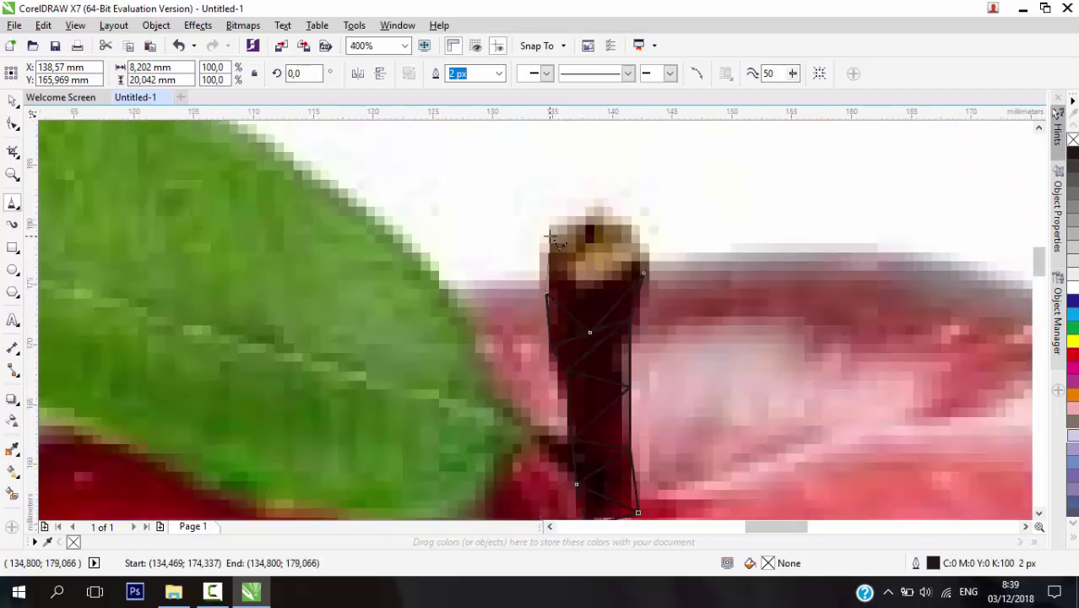
left_click(584, 277)
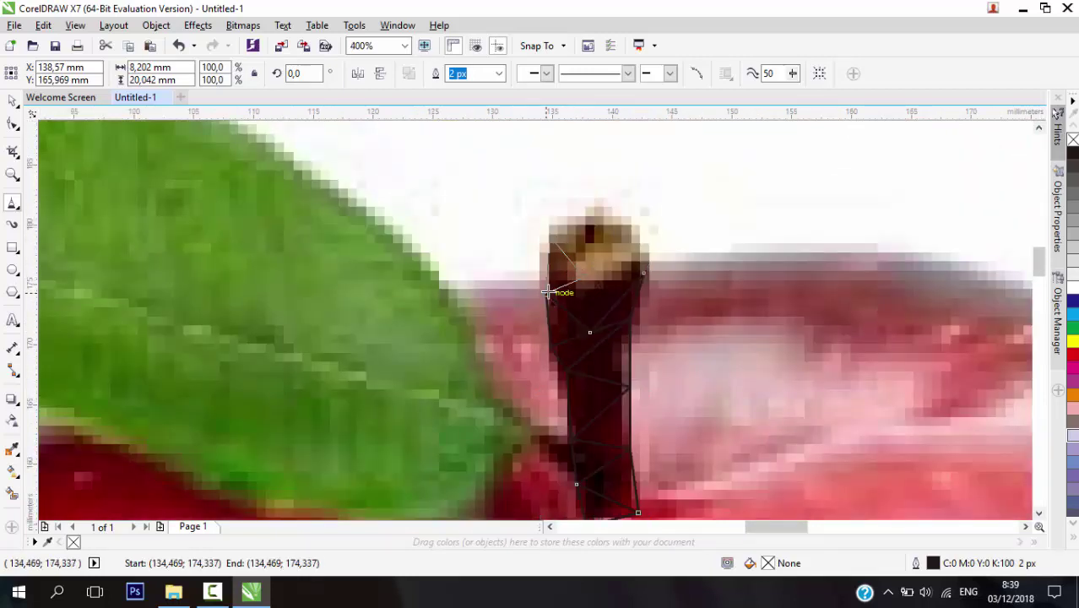
double_click(547, 293)
left_click(584, 277)
left_click(590, 332)
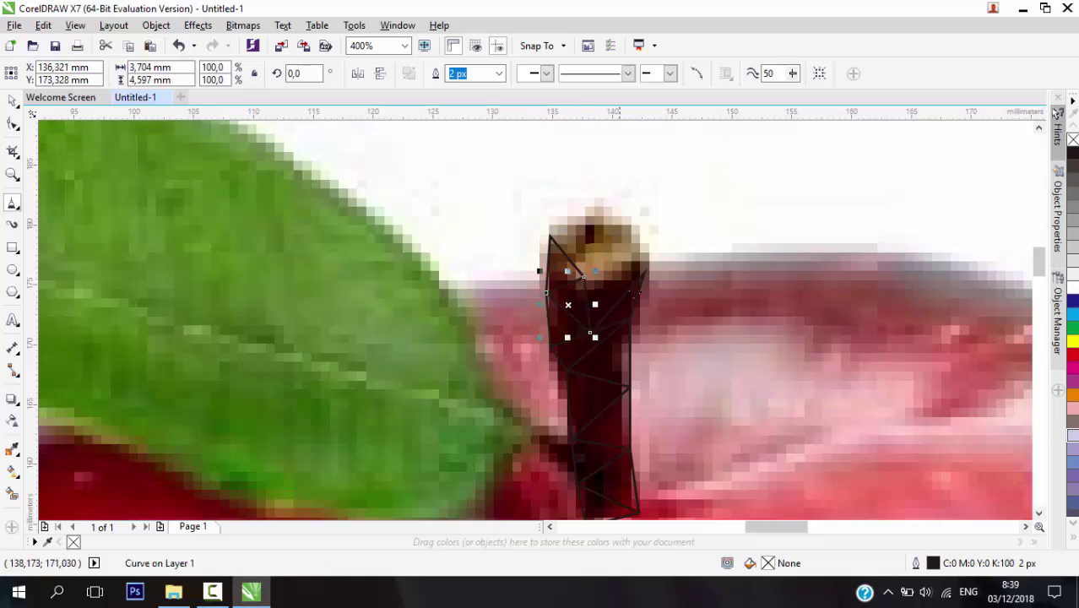
Cover the stem's light brown cut end with a fan of connected triangles, about 7.9 by 5.3 mm
left_click(645, 275)
key("ctrl+z")
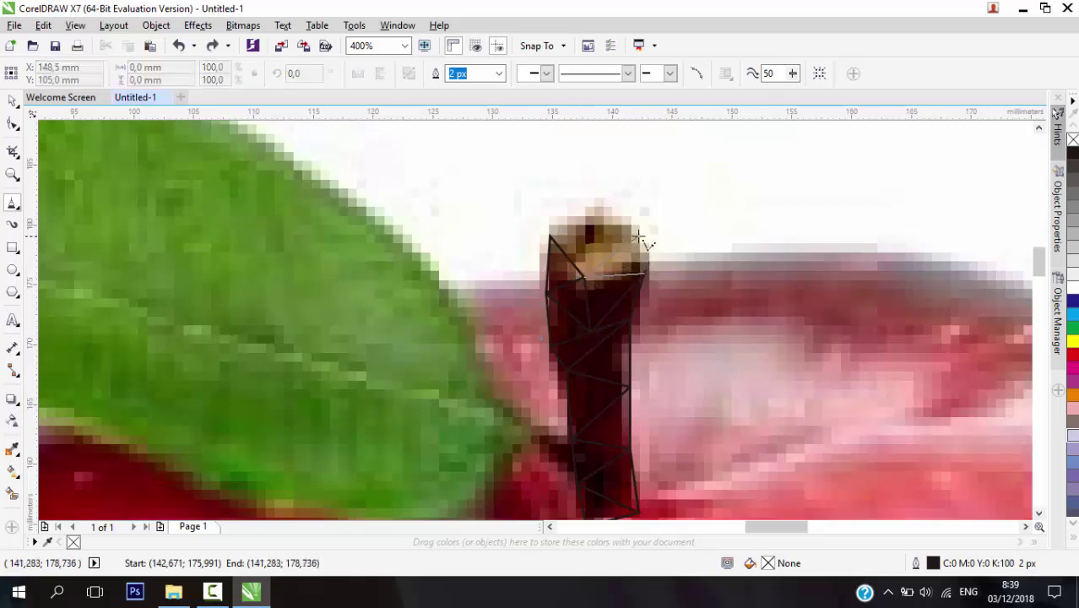
left_click(635, 238)
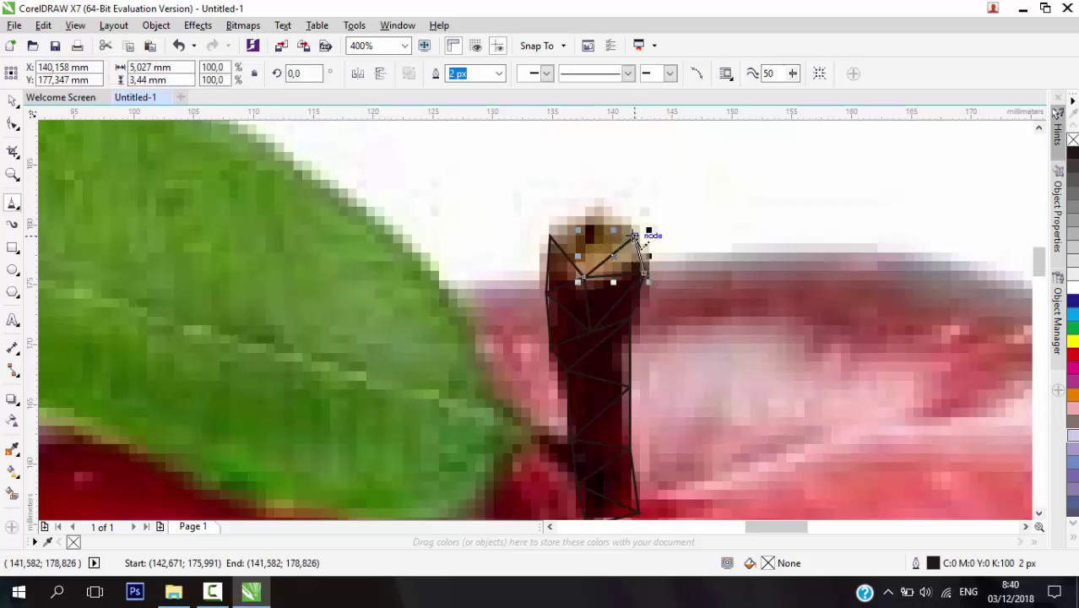
left_click(589, 215)
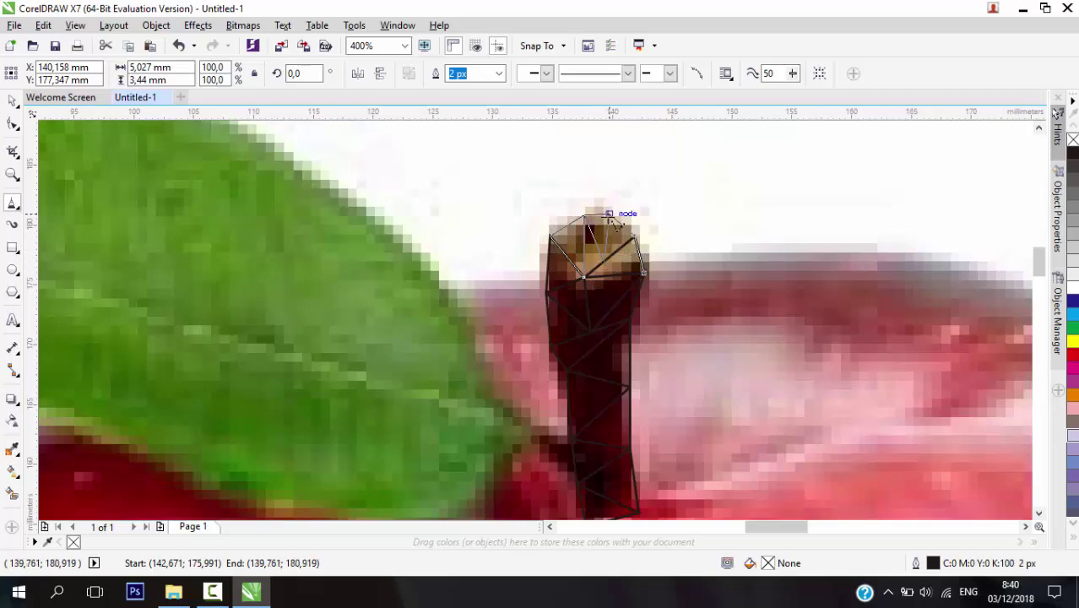
left_click(608, 218)
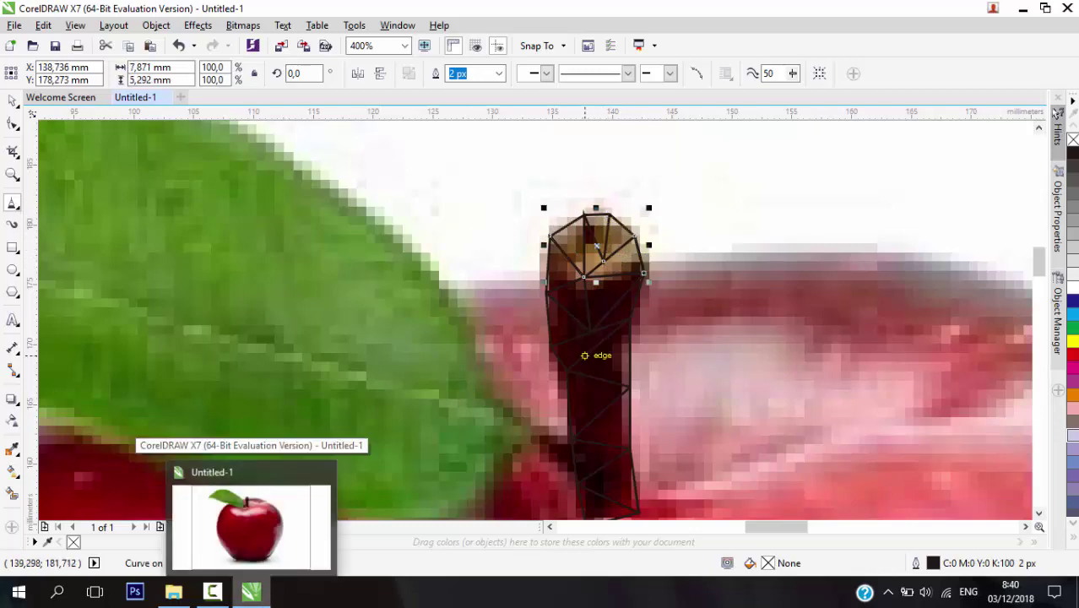
Draw a triangle about 3.7 by 3.3 mm over the lower part of the leaf stalk, attached to the stem's left edge
scroll(547, 308, "down", 2)
scroll(384, 237, "up", 3)
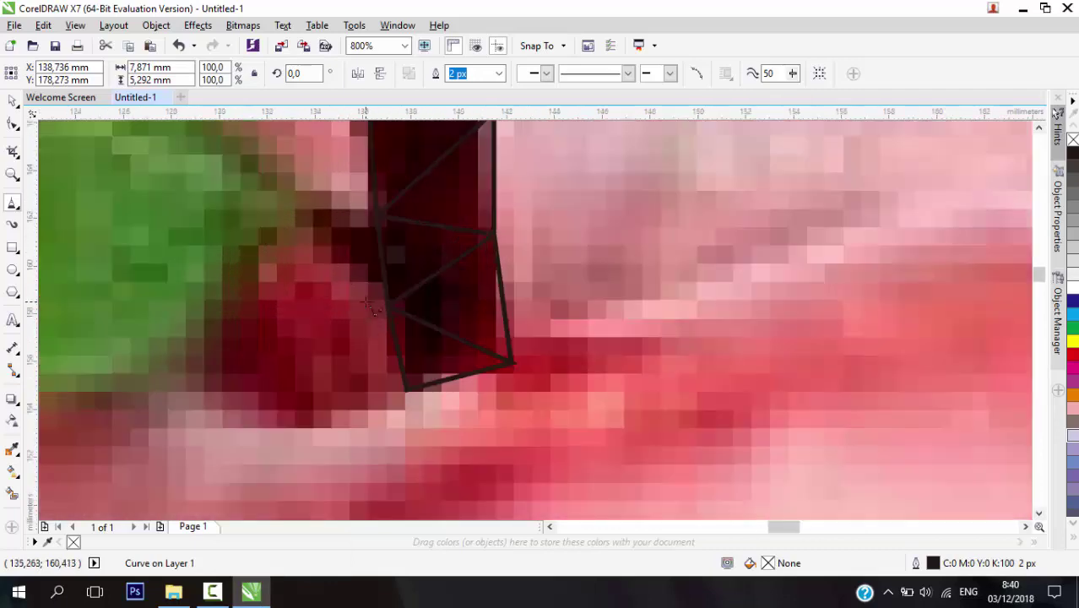
scroll(300, 253, "down", 1)
scroll(312, 253, "up", 1)
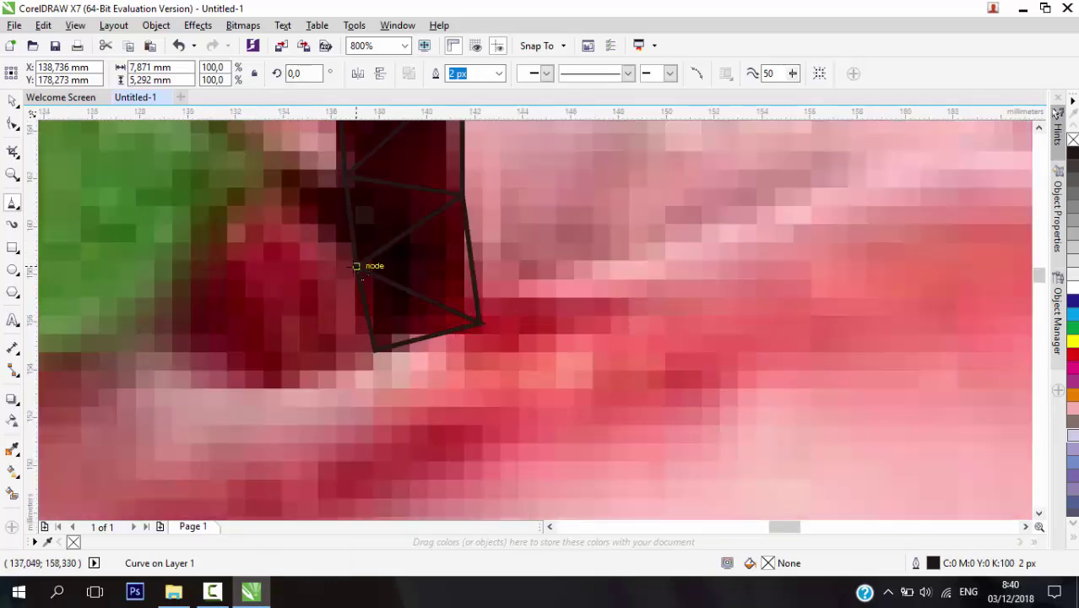
left_click(356, 266)
left_click(269, 203)
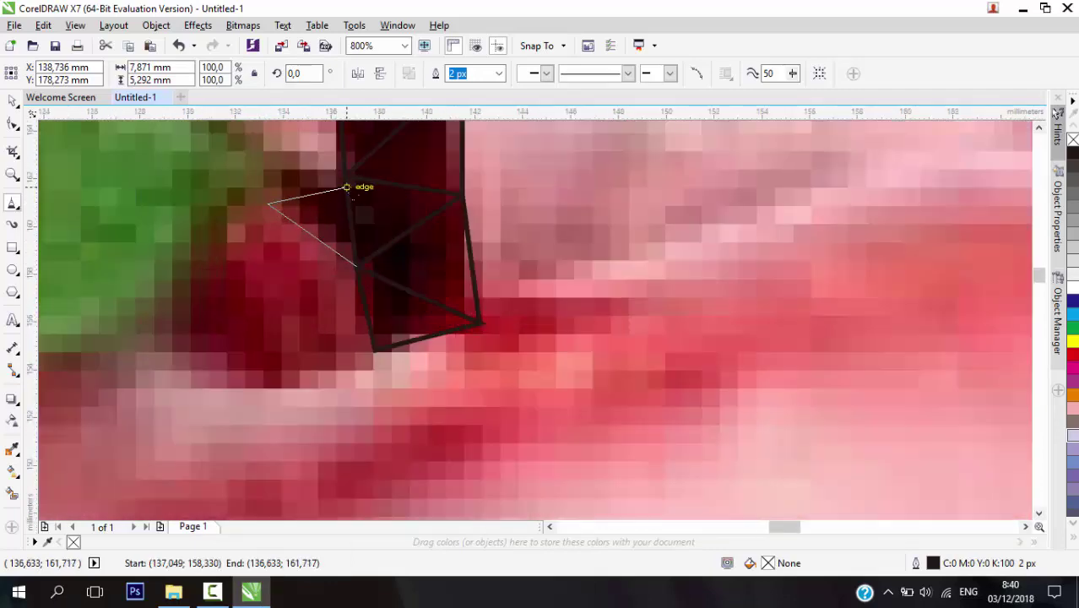
double_click(346, 188)
Add a second triangle over the upper part of the leaf stalk, sharing the first triangle's upper edge and left corner
scroll(288, 285, "down", 1)
scroll(282, 187, "up", 1)
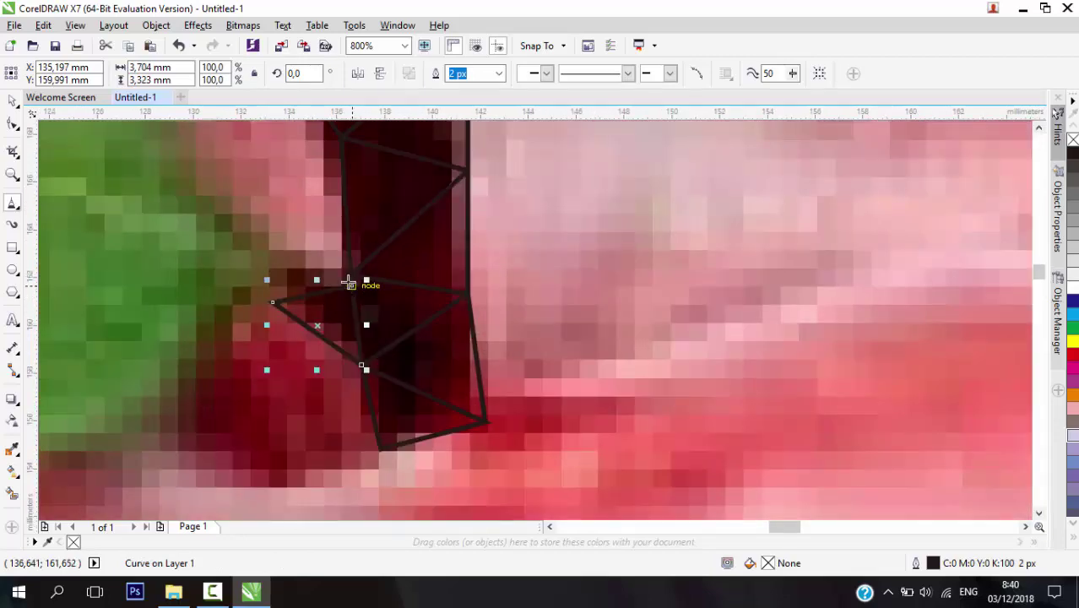
left_click(349, 283)
left_click(264, 236)
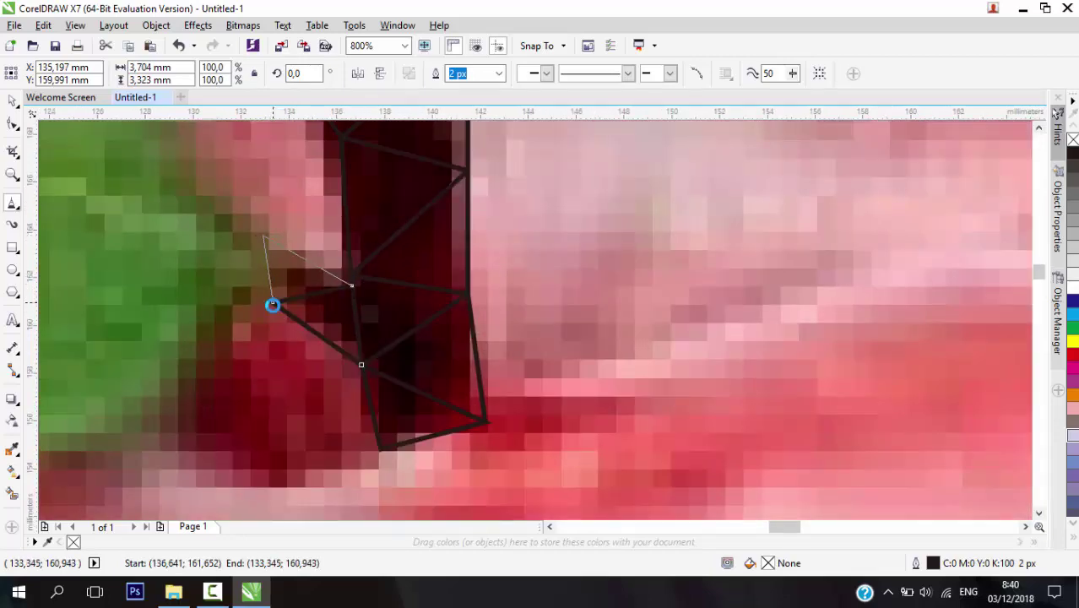
left_click(272, 305)
Finish the open mesh line inside the leaf and add a triangle about 8.6 by 7.9 mm on its upper-left edge
scroll(394, 437, "down", 1)
scroll(338, 393, "up", 1)
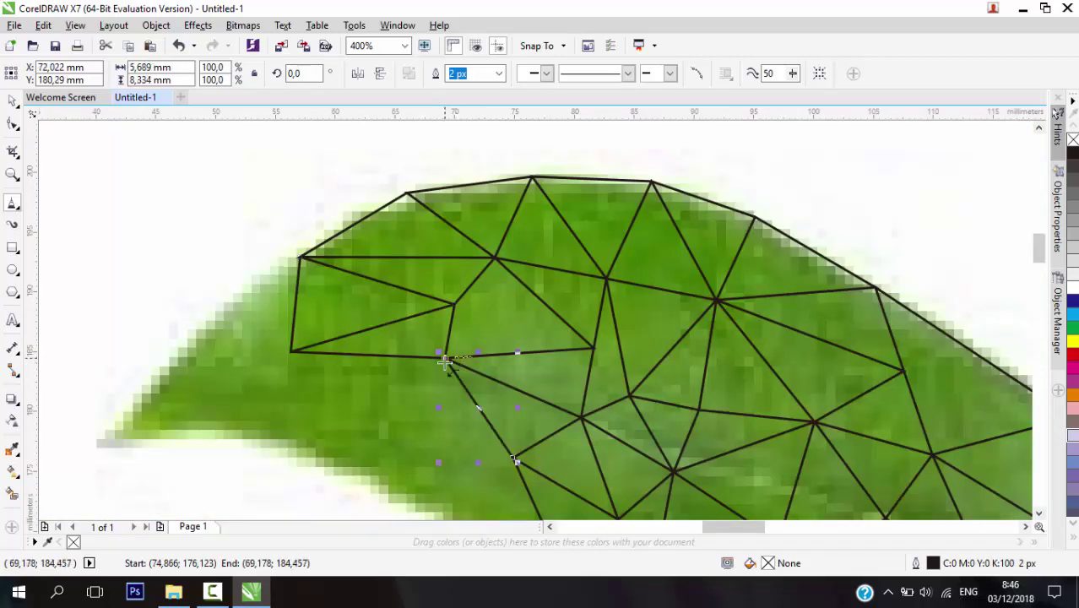
left_click(446, 356)
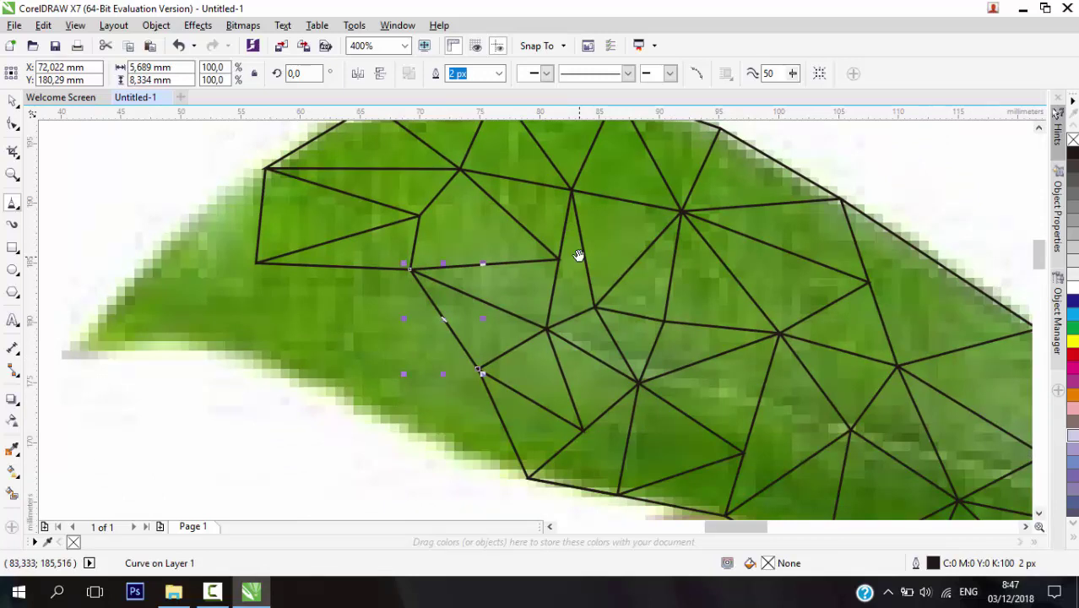
left_click(256, 262)
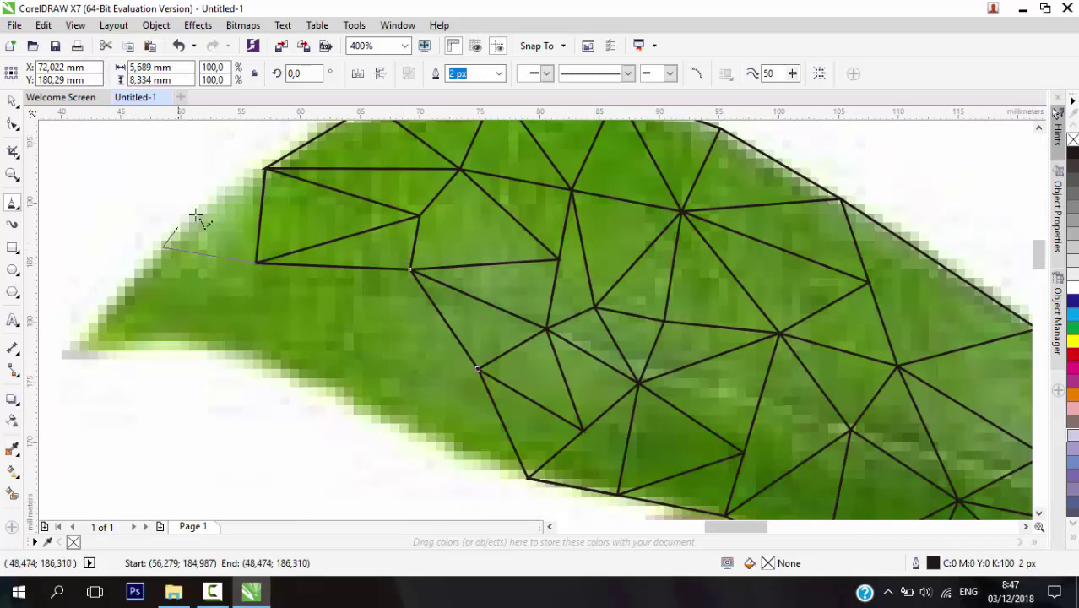
left_click(163, 245)
left_click(264, 167)
left_click(256, 262)
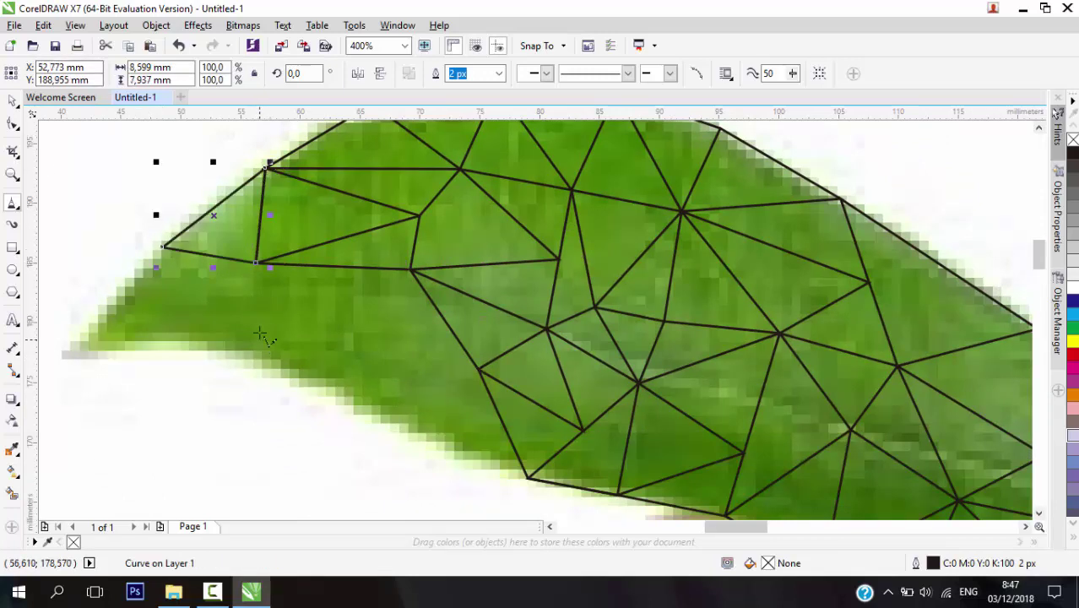
Draw a triangle about 12.9 by 7.5 mm from the leaf mesh's lower-left corners to the leaf's lower edge
left_click(256, 263)
left_click(258, 351)
left_click(409, 270)
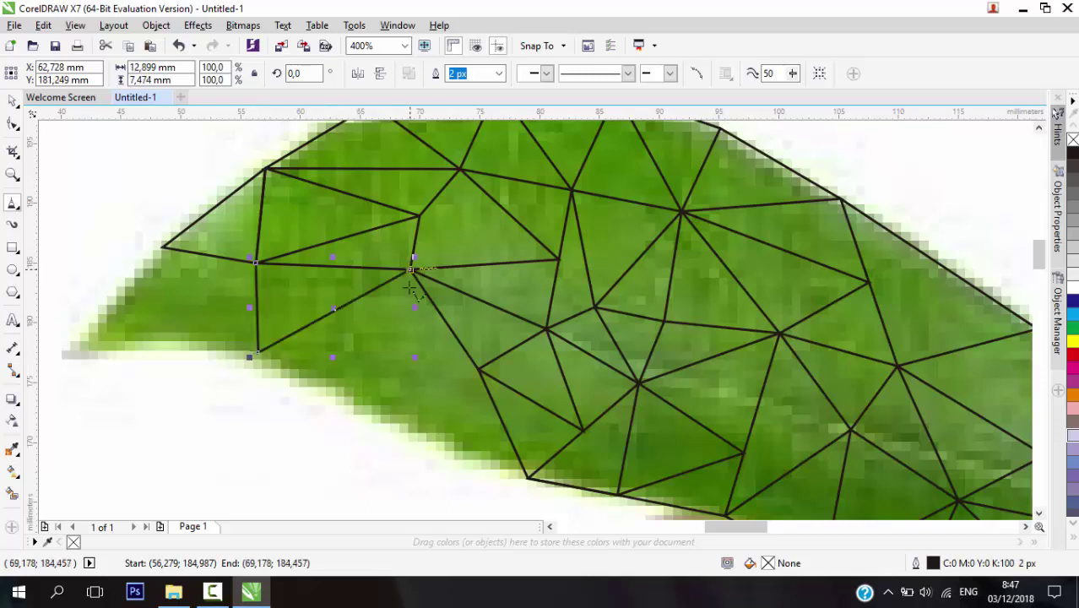
left_click(362, 408)
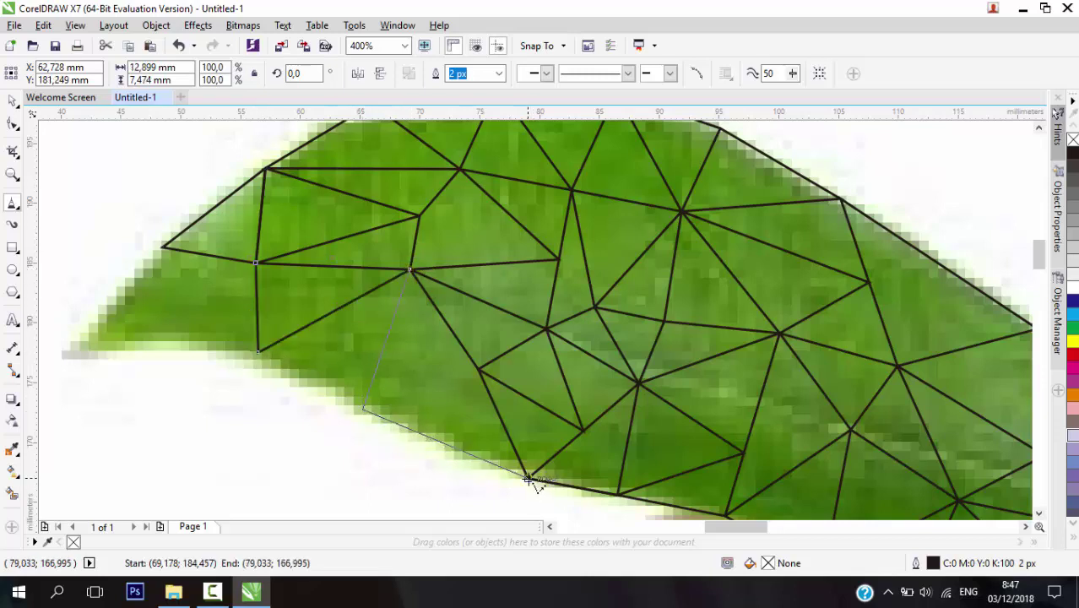
left_click(527, 480)
double_click(334, 417)
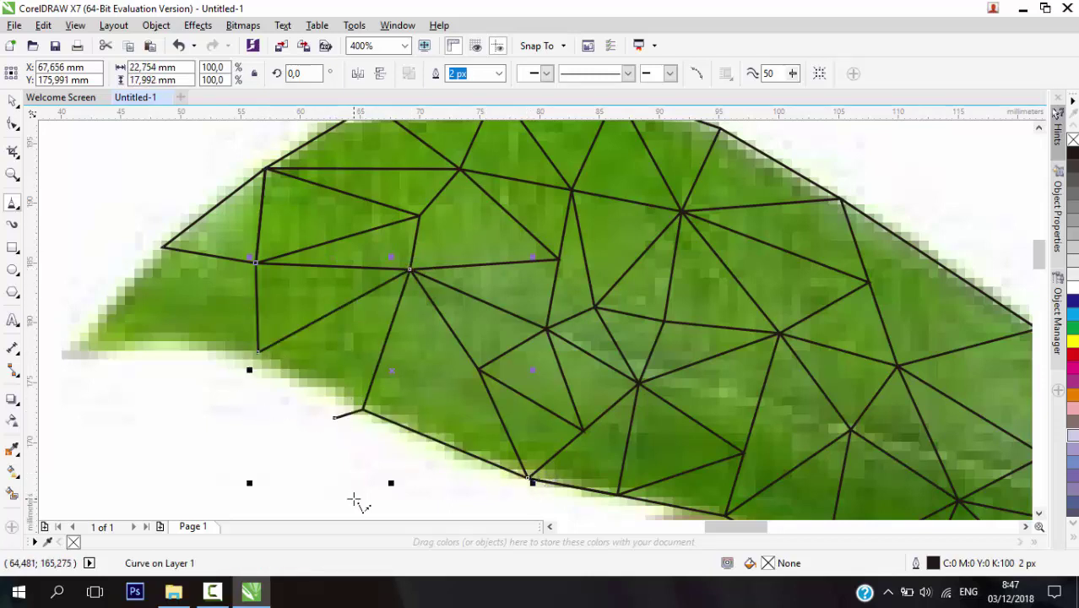
key("ctrl+z")
Connect the leaf mesh to a new point on the lower edge and join that point to the neighbouring edge corners on both sides
left_click(410, 270)
left_click(384, 422)
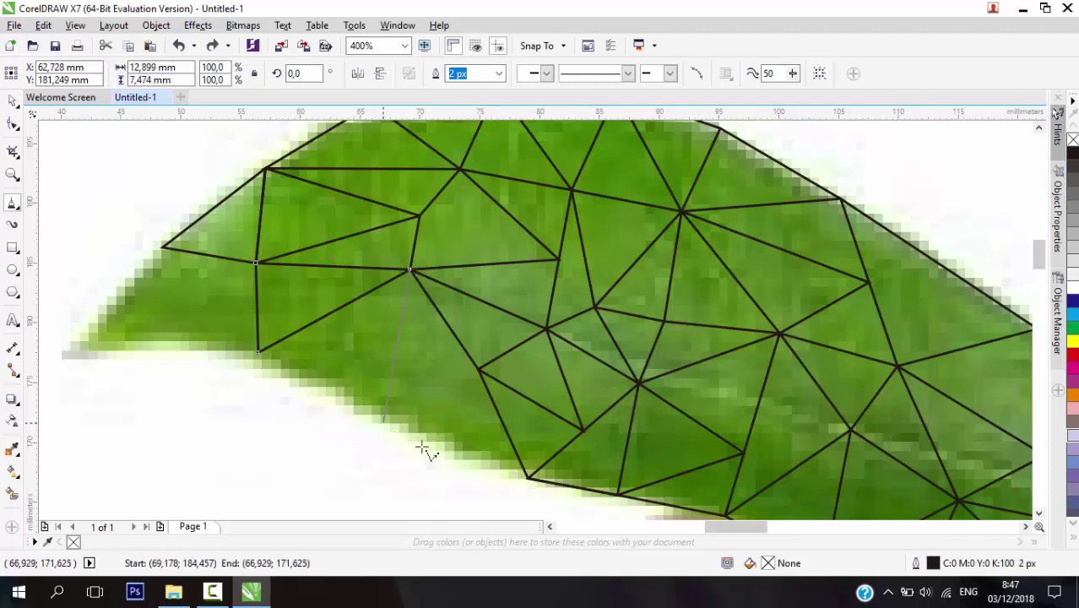
double_click(529, 480)
left_click(259, 352)
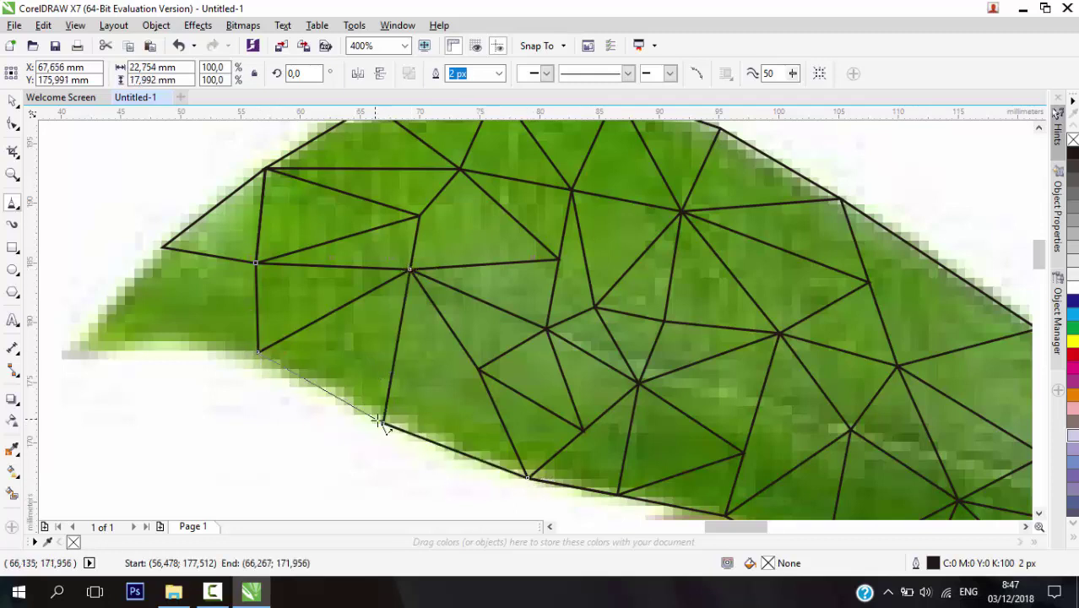
double_click(384, 422)
Close the leaf mesh around its pointed left tip and join a new point inside that area to its four surrounding corners
left_click(163, 247)
left_click(73, 348)
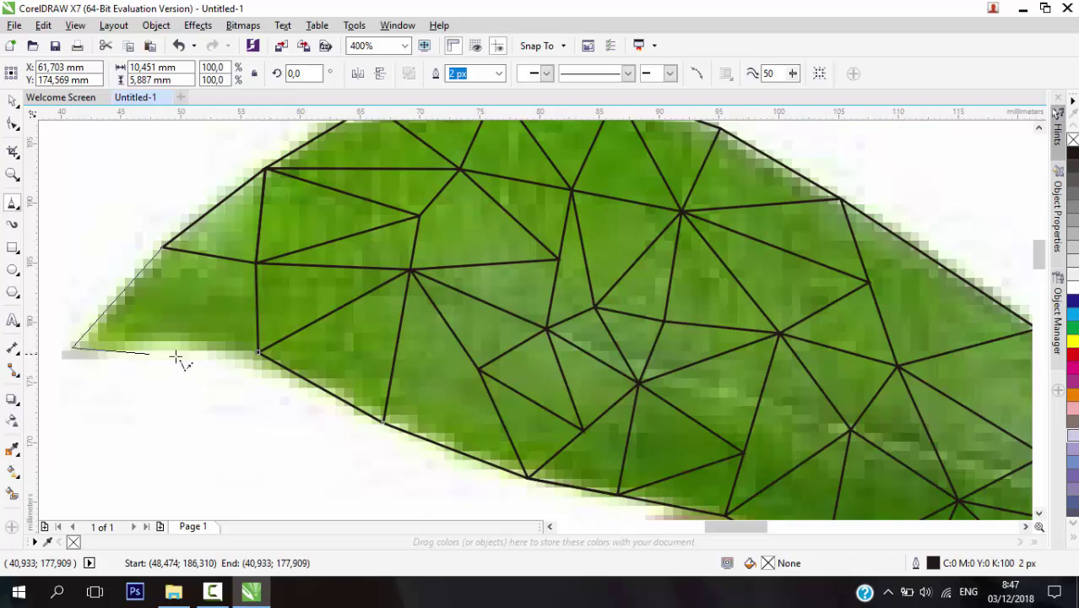
double_click(259, 352)
left_click(178, 302)
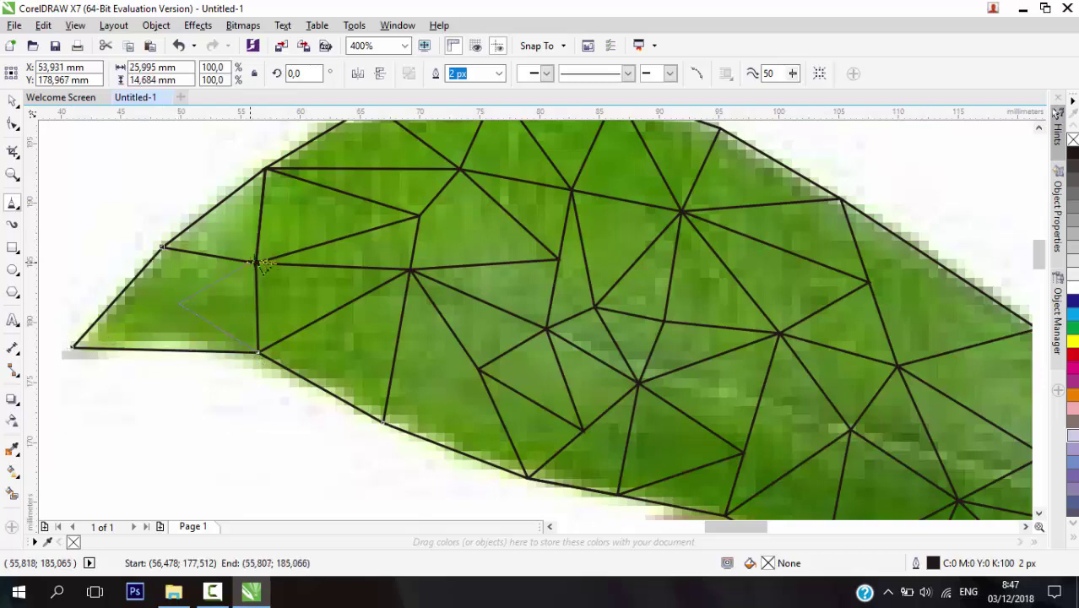
double_click(255, 262)
left_click(163, 247)
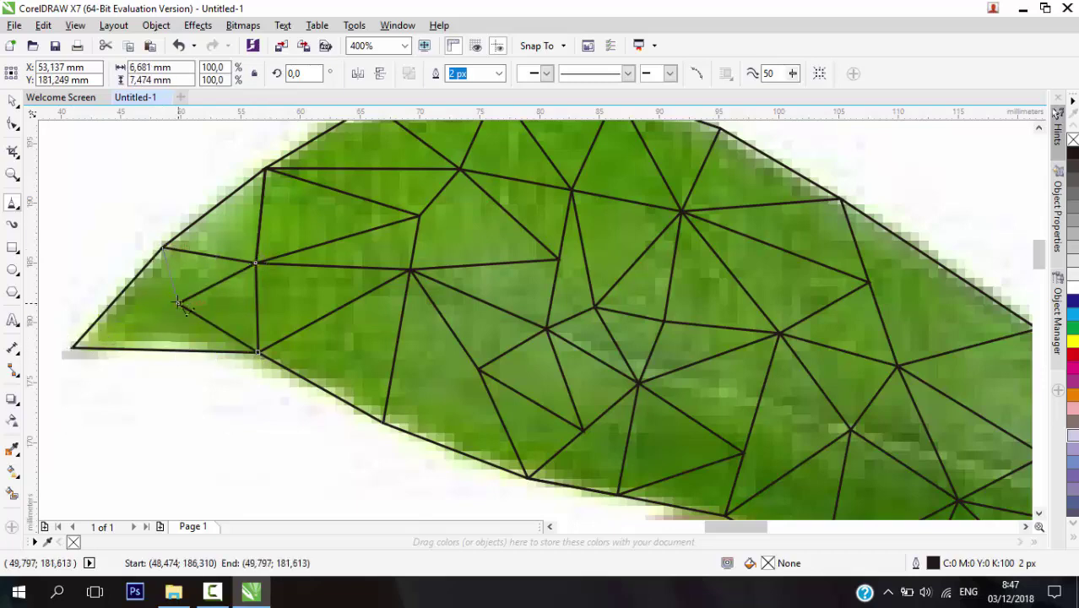
double_click(73, 348)
Trace a closed outline about 85.2 by 22.6 mm around the pale curved highlight on the upper part of the apple
scroll(536, 310, "down", 3)
scroll(536, 311, "up", 2)
scroll(536, 310, "down", 2)
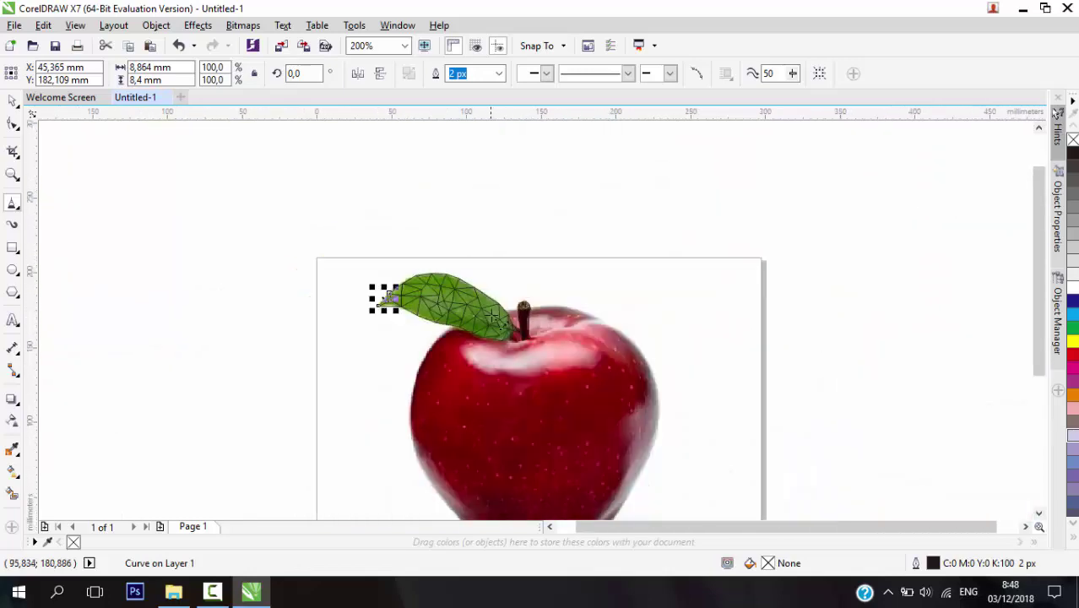
scroll(469, 313, "up", 2)
left_click(446, 281)
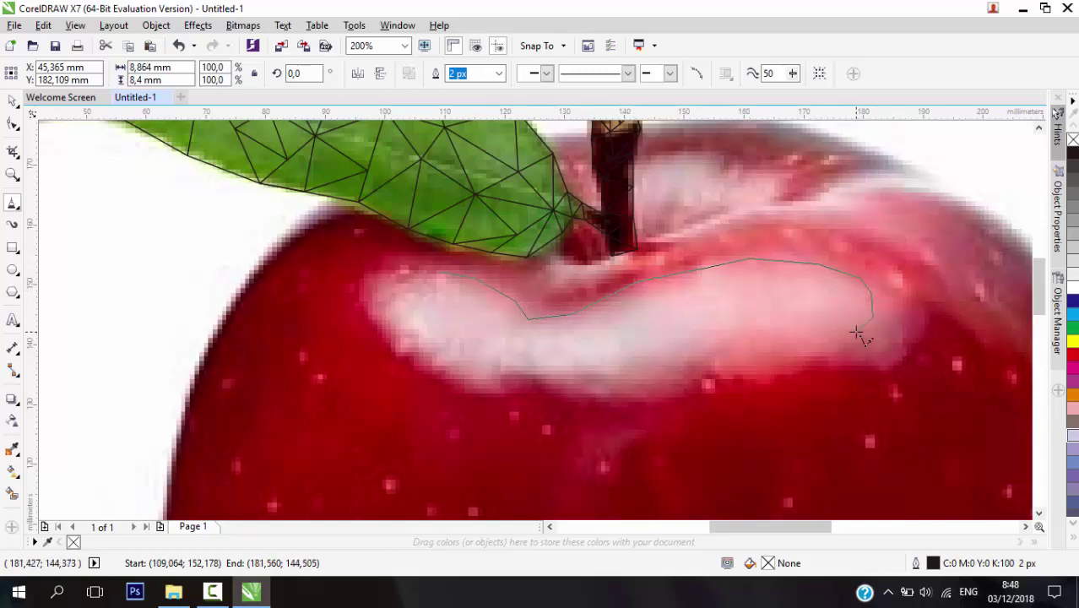
left_click_drag(812, 330, 770, 333)
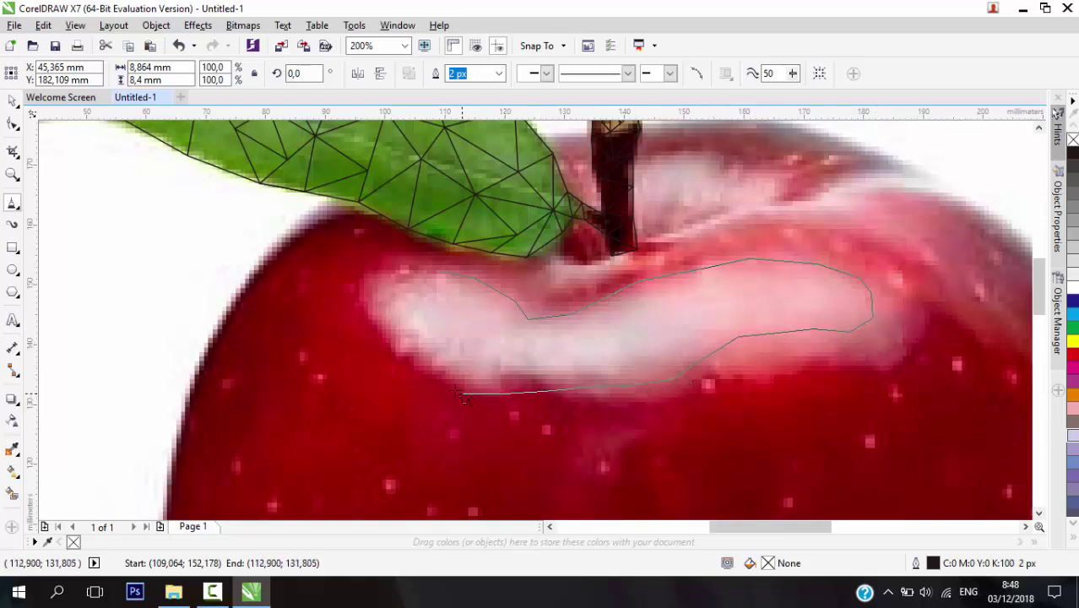
mouse_move(366, 290)
left_mouse_down()
mouse_move(372, 263)
mouse_move(440, 272)
left_mouse_up()
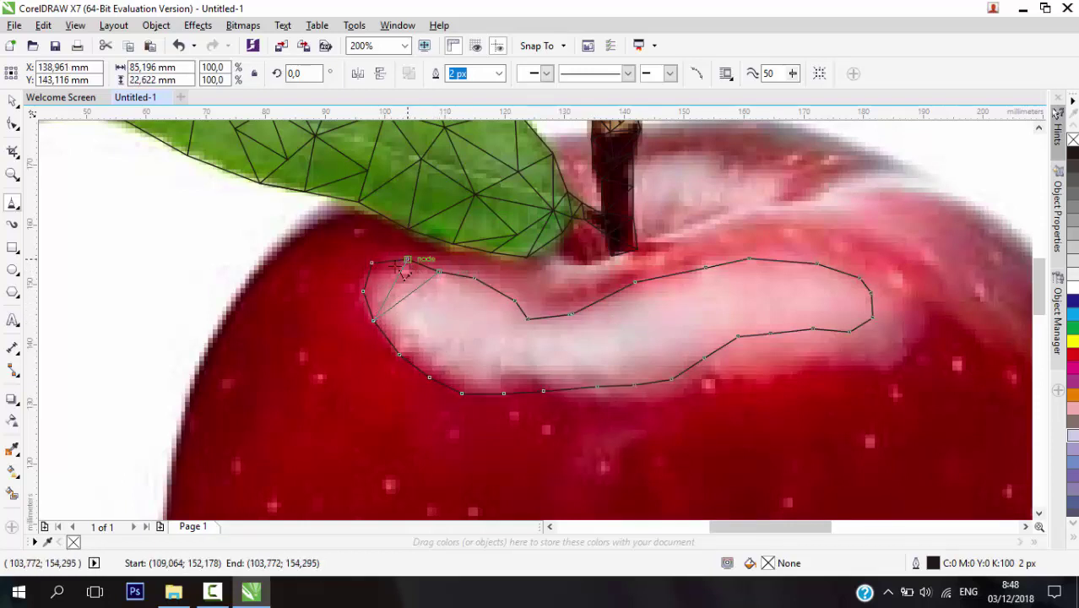
Draw two zigzag lines across the highlight's left end, about 12.7 by 10.3 mm and 27.5 by 11.9 mm, starting from its outline corners
left_click(363, 292)
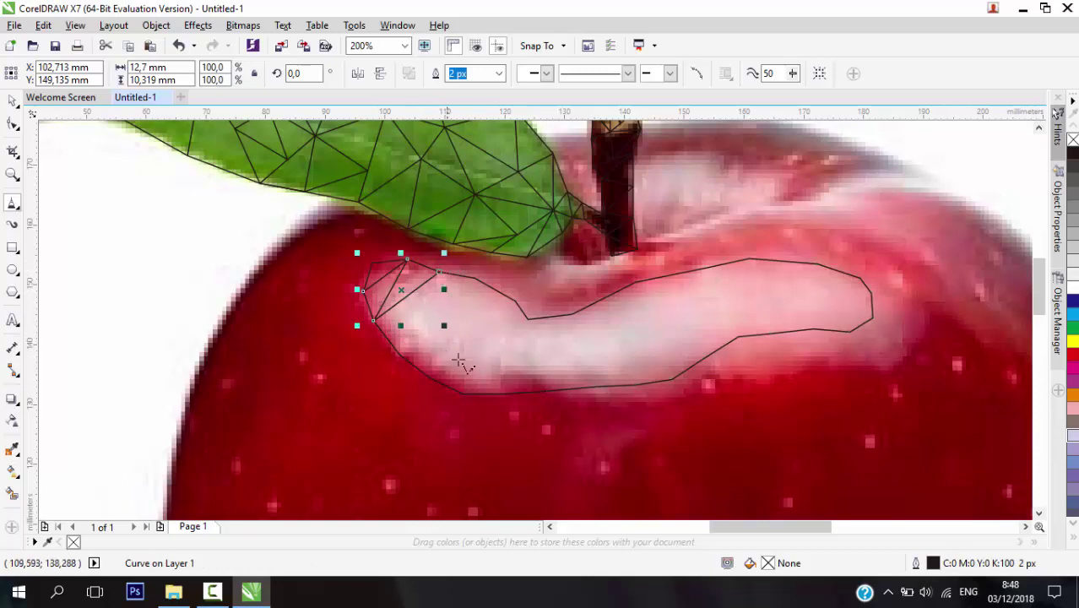
left_click(527, 321)
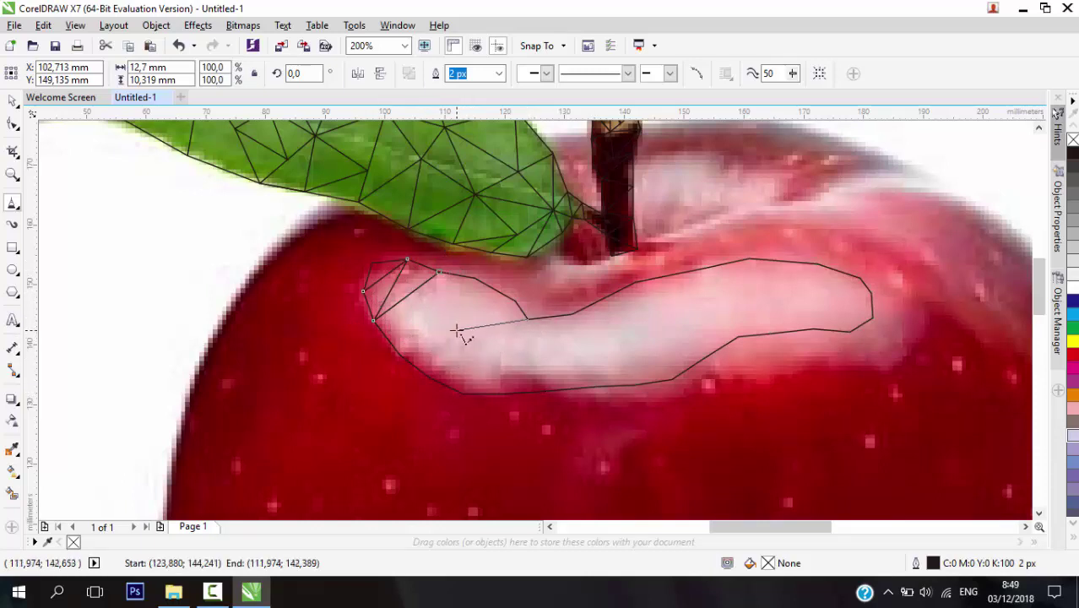
left_click(475, 279)
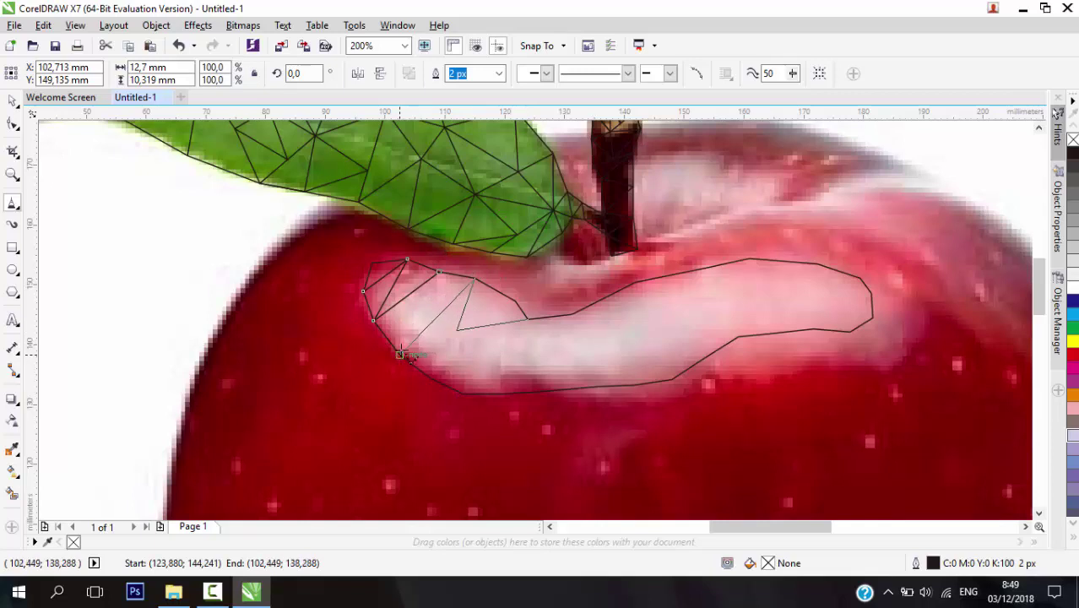
left_click(432, 321)
left_click(440, 272)
Connect the zigzag's inner points to each other and to the corners along the highlight's lower-left edge
left_click(373, 321)
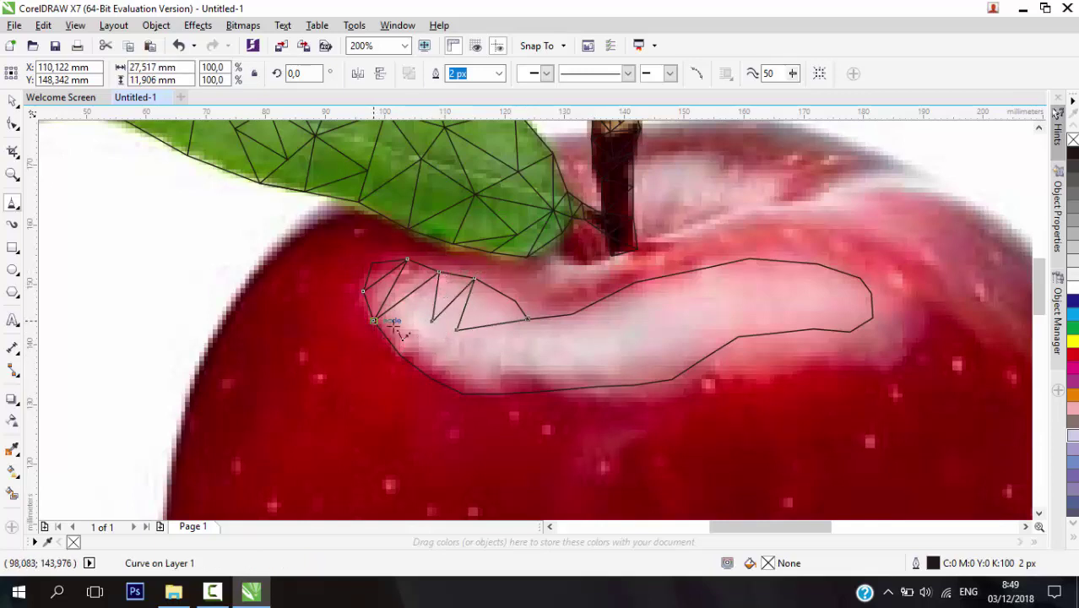
left_click(457, 329)
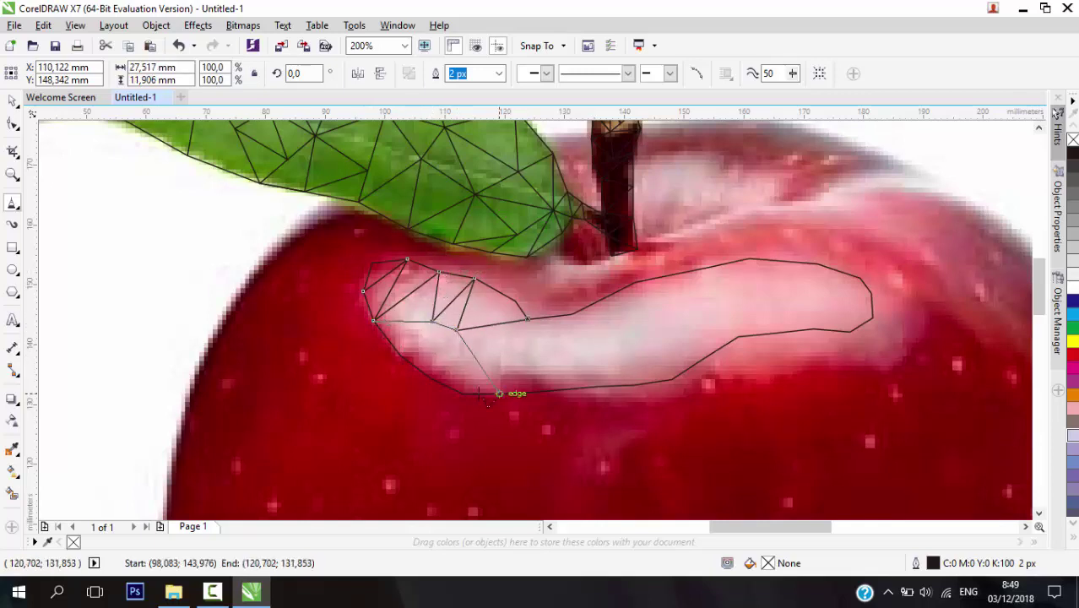
left_click(462, 391)
left_click(433, 321)
double_click(403, 355)
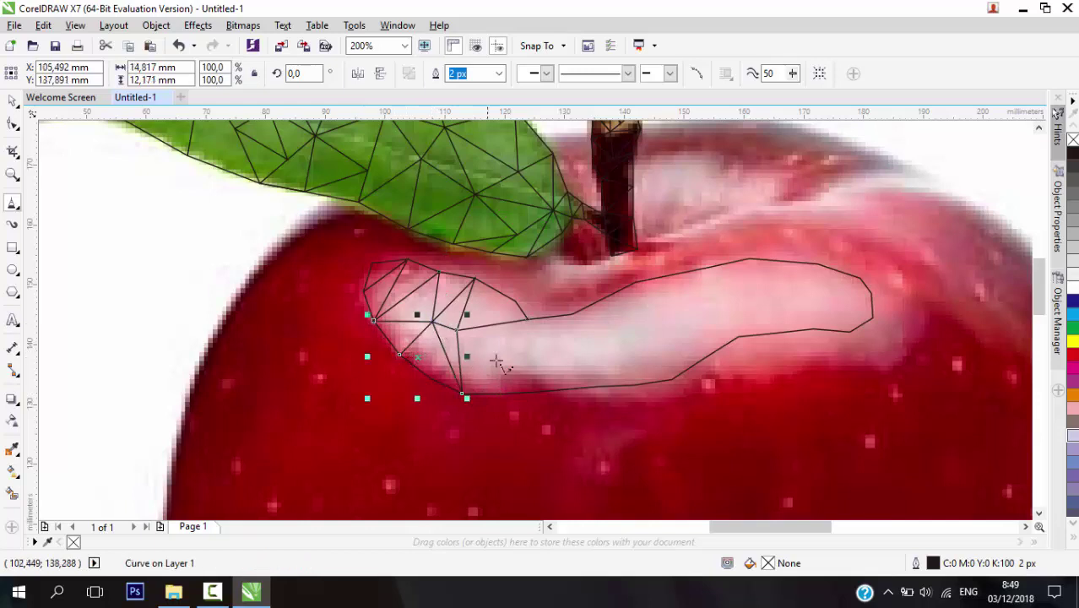
left_click(528, 320)
left_click(517, 361)
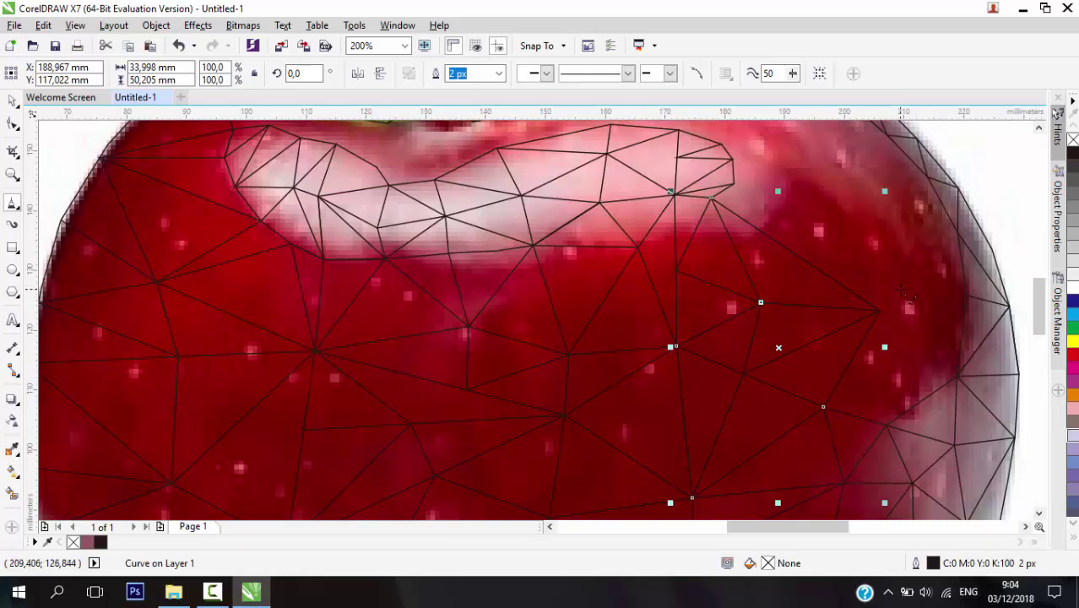
Draw a zigzag about 39 by 37.4 mm from the highlight's right end across the red area to the mesh corner near the apple's right side
left_click(731, 185)
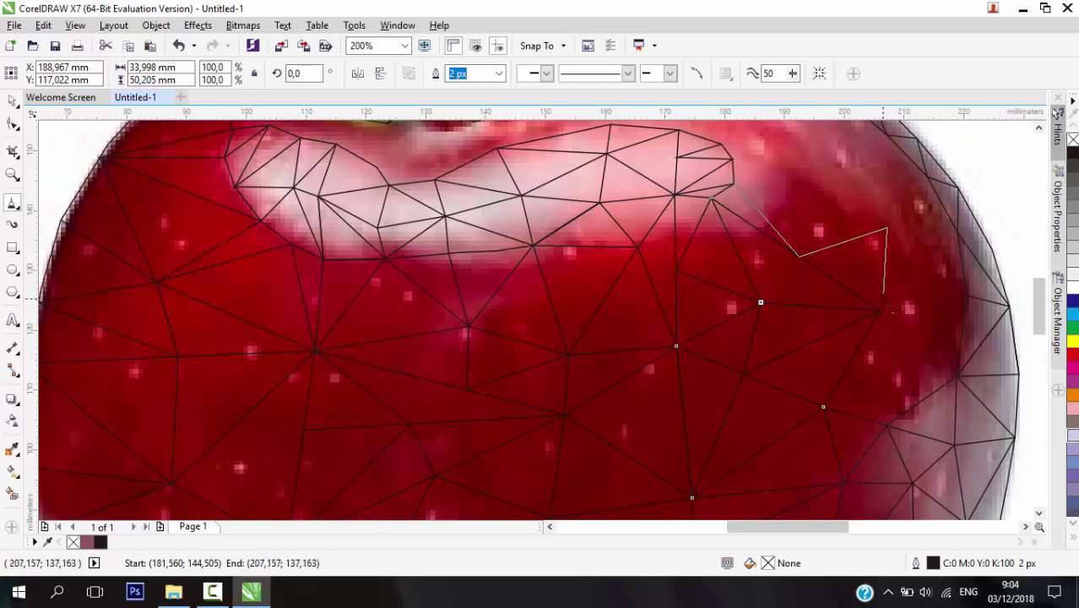
left_click(881, 310)
left_click(967, 297)
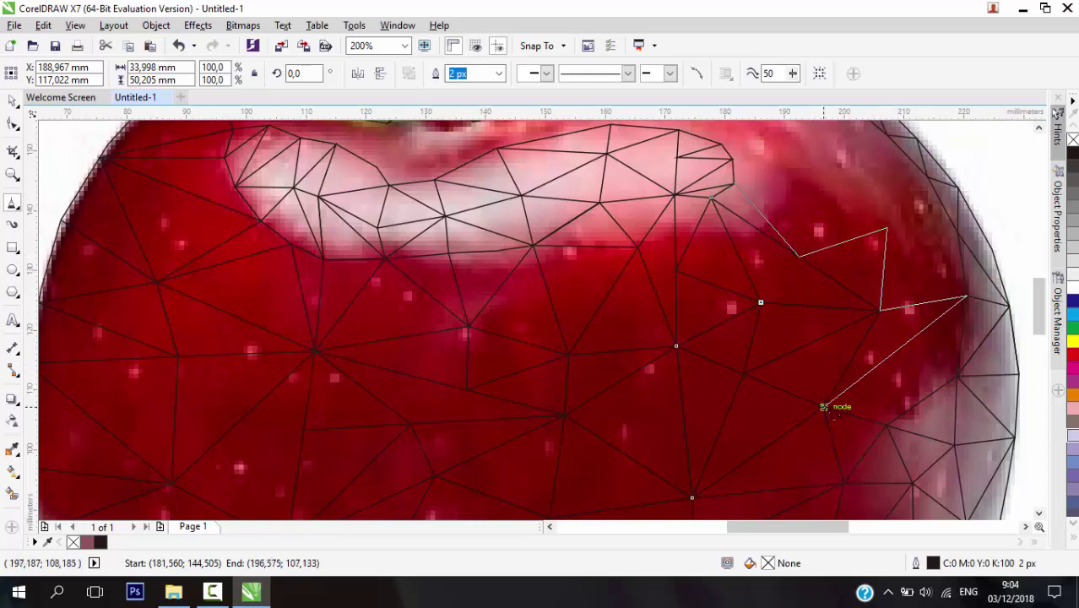
double_click(823, 407)
Add a bent line about 11.8 by 12.4 mm joining two corners of the right border strip through the midpoint of the adjacent mesh edge
left_click(887, 426)
left_click(895, 353)
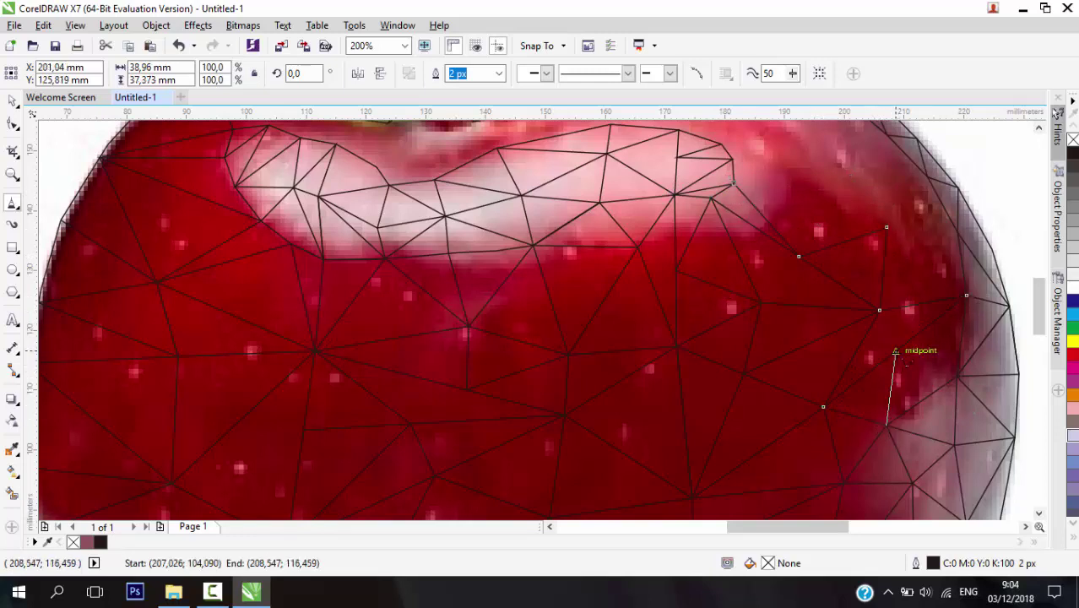
double_click(957, 376)
Continue the mesh along the apple's right border and zigzag back to the highlight's right end, about 39 by 26.9 mm overall
left_click(887, 226)
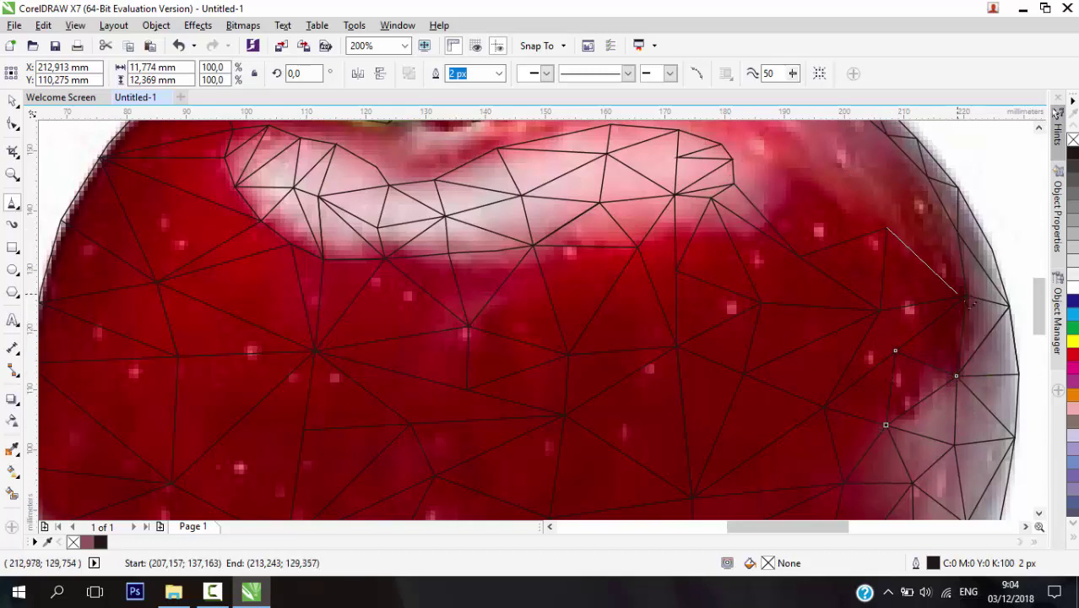
left_click(927, 178)
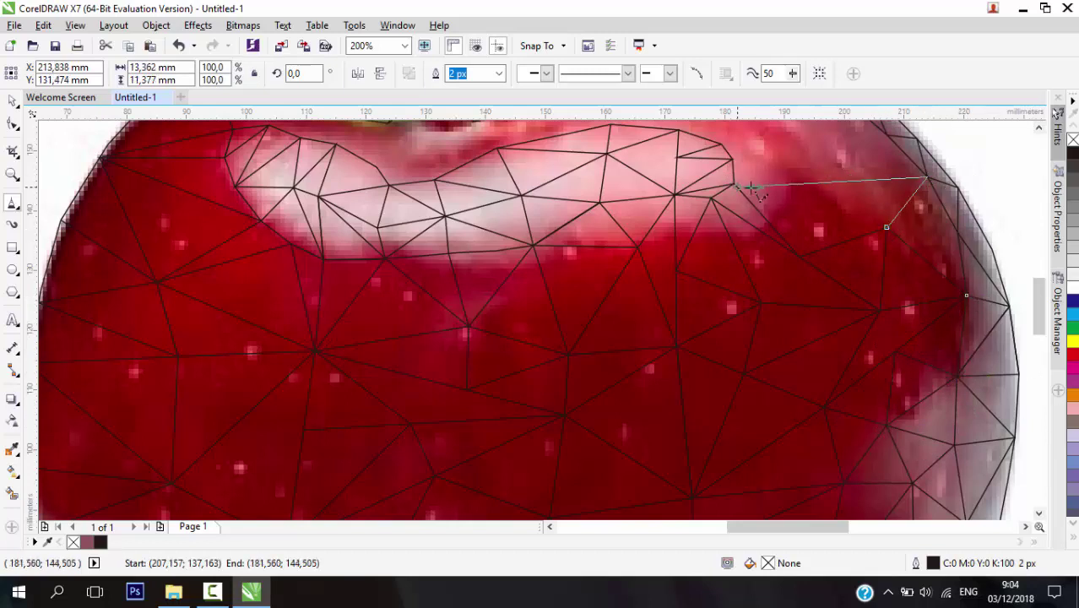
left_click(795, 254)
scroll(869, 133, "up", 1)
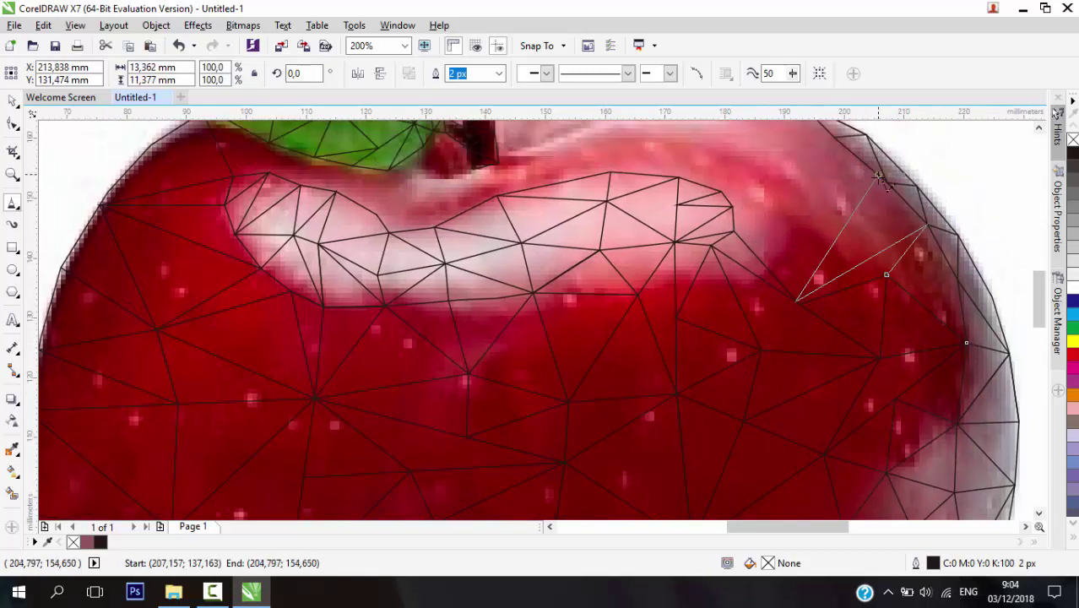
left_click(887, 182)
double_click(734, 230)
Zigzag between the highlight's upper-right end and the apple's upper-right border, adding two inner points before finishing on the apple's outline
left_click_drag(830, 232, 842, 303)
left_click(745, 303)
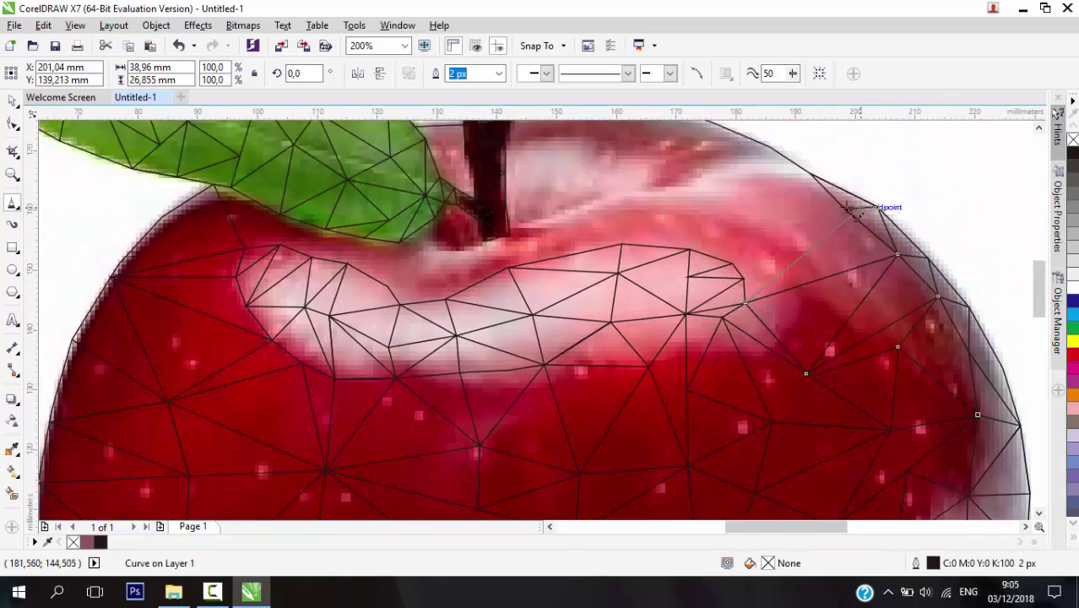
left_click(845, 209)
left_click(734, 262)
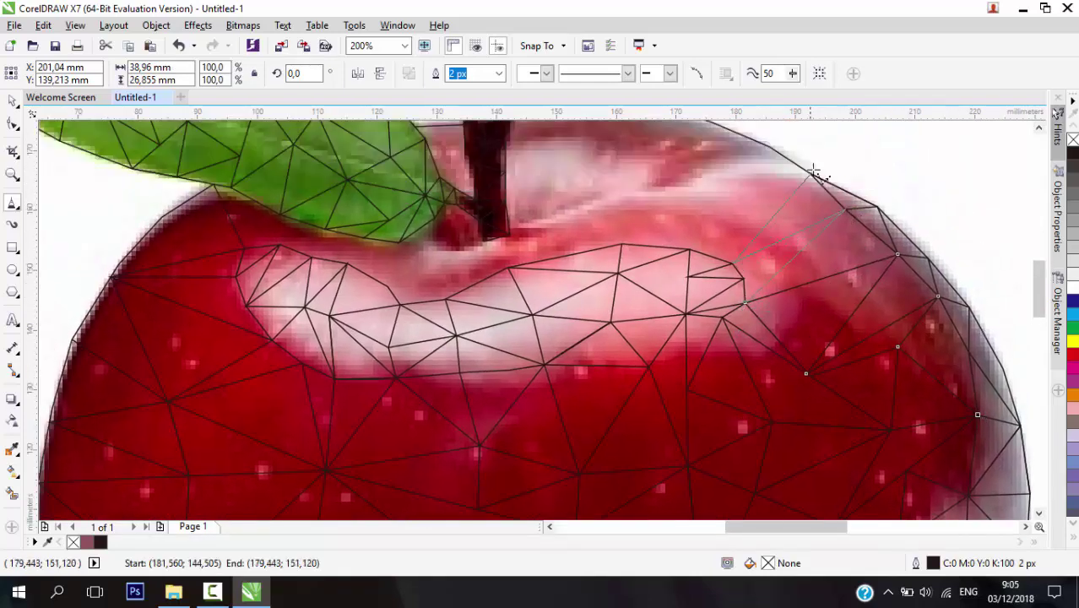
left_click(744, 198)
left_click(795, 232)
double_click(810, 172)
Connect the new point above the highlight's right end to the neighbouring corner on the apple's upper-right outline
scroll(793, 321, "up", 2)
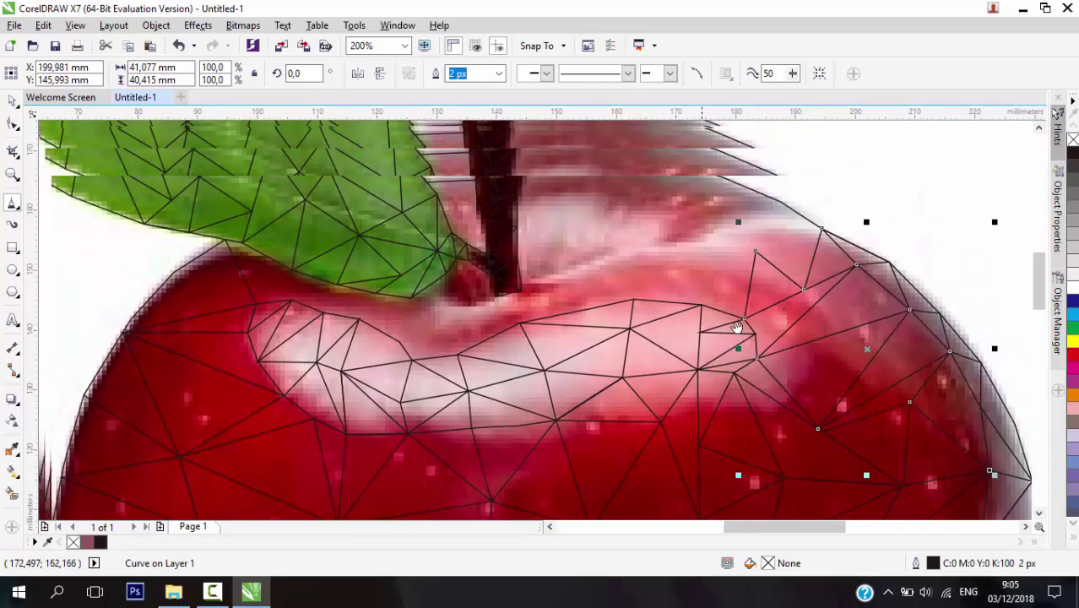
left_click(791, 328)
left_click(856, 305)
left_click(816, 278)
left_click(791, 327)
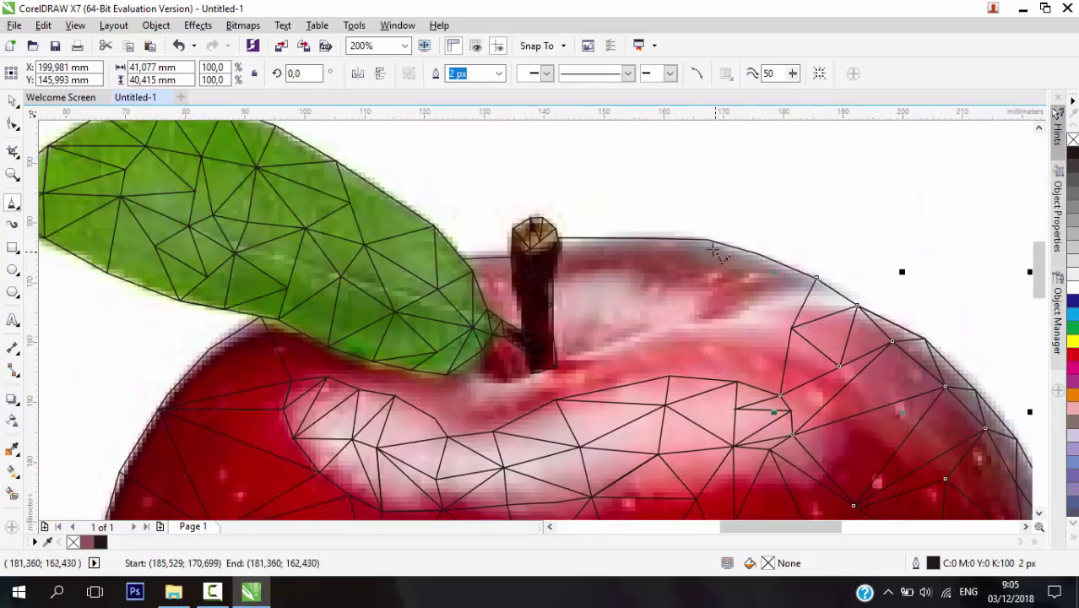
Draw a zigzag about 39.5 by 26.7 mm overall from the apple's top outline down and along the highlight's upper edge toward the stem
left_click(709, 241)
left_click(792, 328)
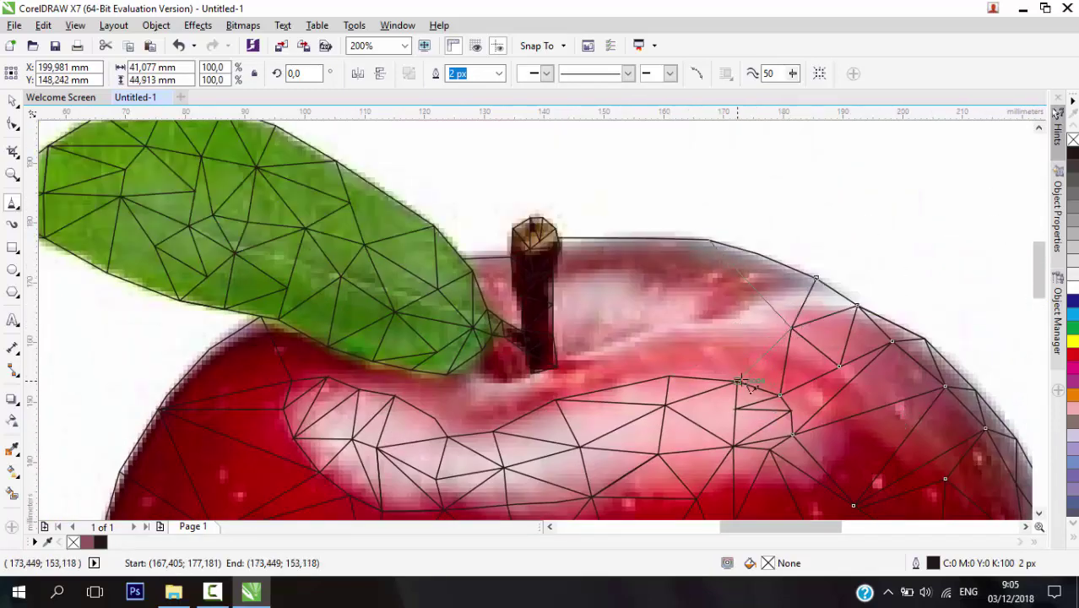
left_click(716, 323)
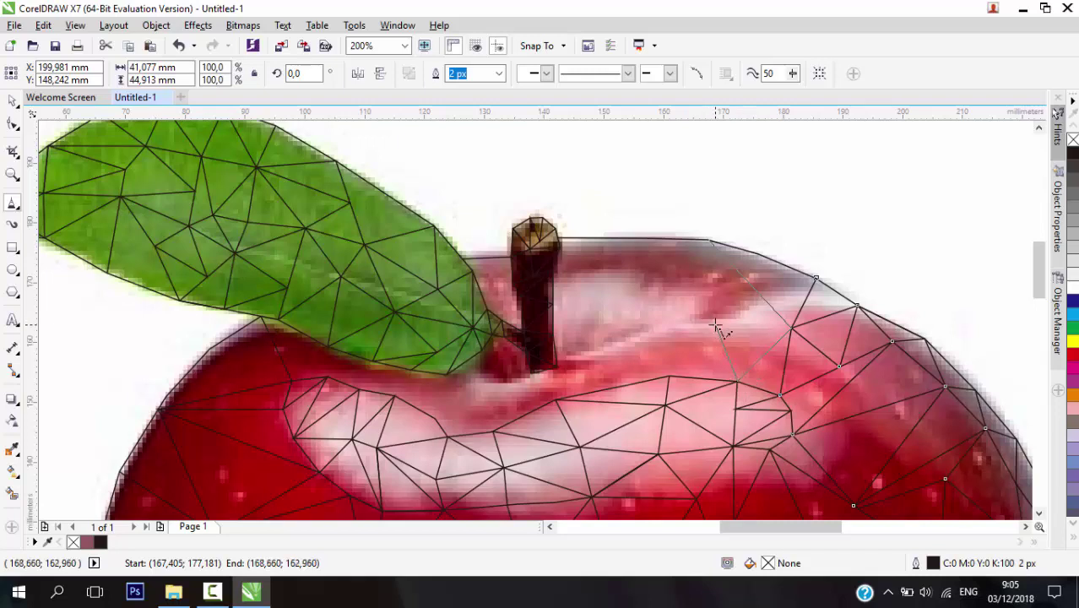
left_click(668, 376)
left_click(589, 358)
double_click(556, 401)
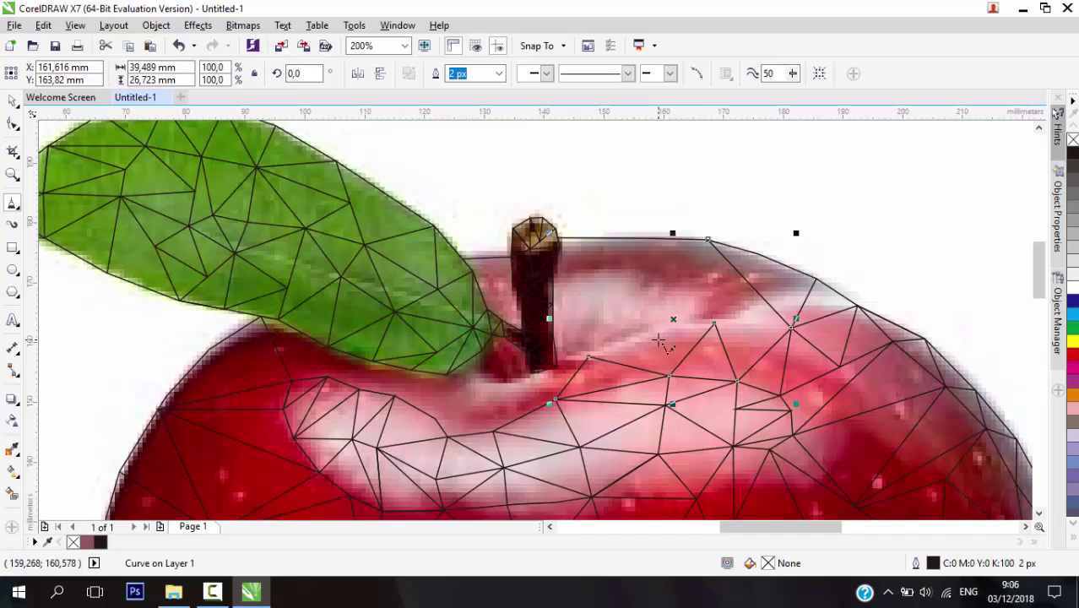
Join the zigzag's upper points with a line and triangulate up to the apple's top outline, about 33.9 by 19.8 mm overall
left_click(588, 357)
left_click(714, 323)
double_click(794, 326)
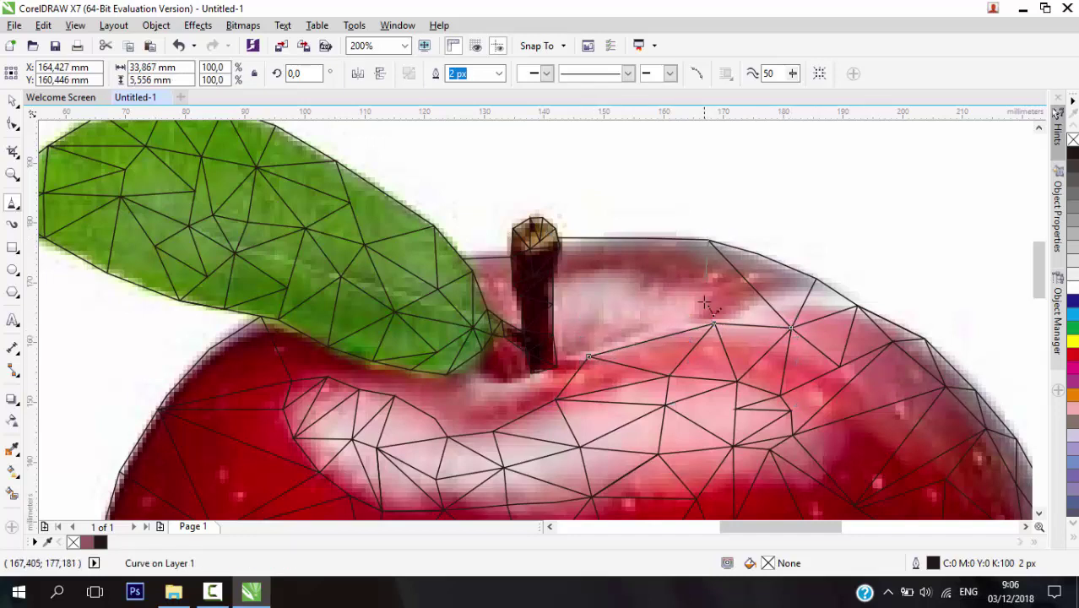
left_click(714, 323)
left_click(625, 241)
double_click(588, 357)
Connect the mesh corner just right of the stem's base to the stem's upper and lower right corners
left_click(589, 358)
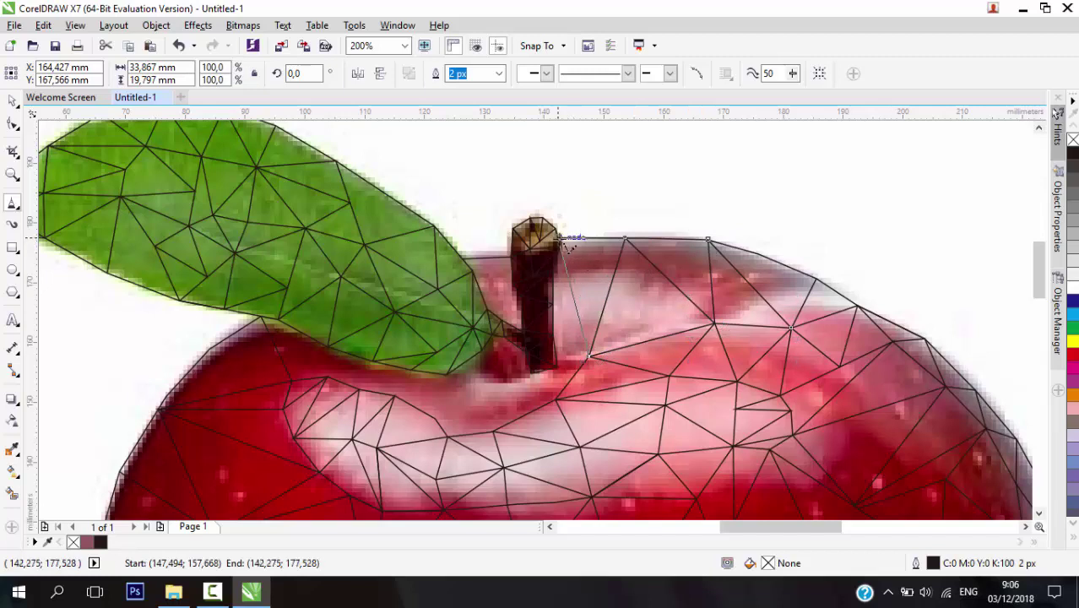
double_click(589, 356)
left_click(558, 368)
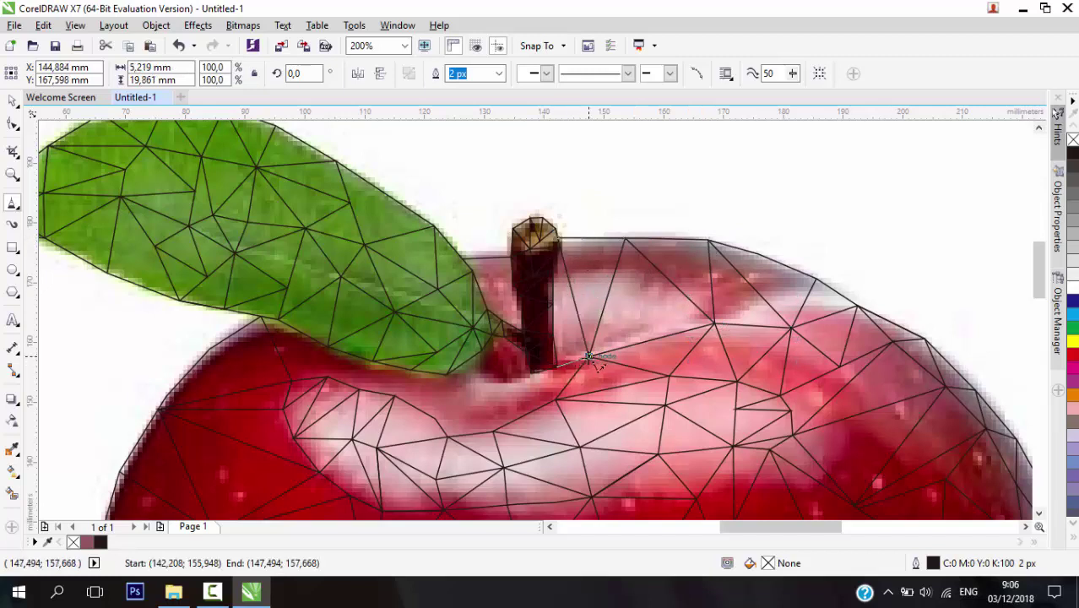
double_click(588, 356)
Draw a zigzag about 23.8 by 15.8 mm from the stem's base around to the leaf stalk, and join its inner point to the highlight's edge
left_click(557, 368)
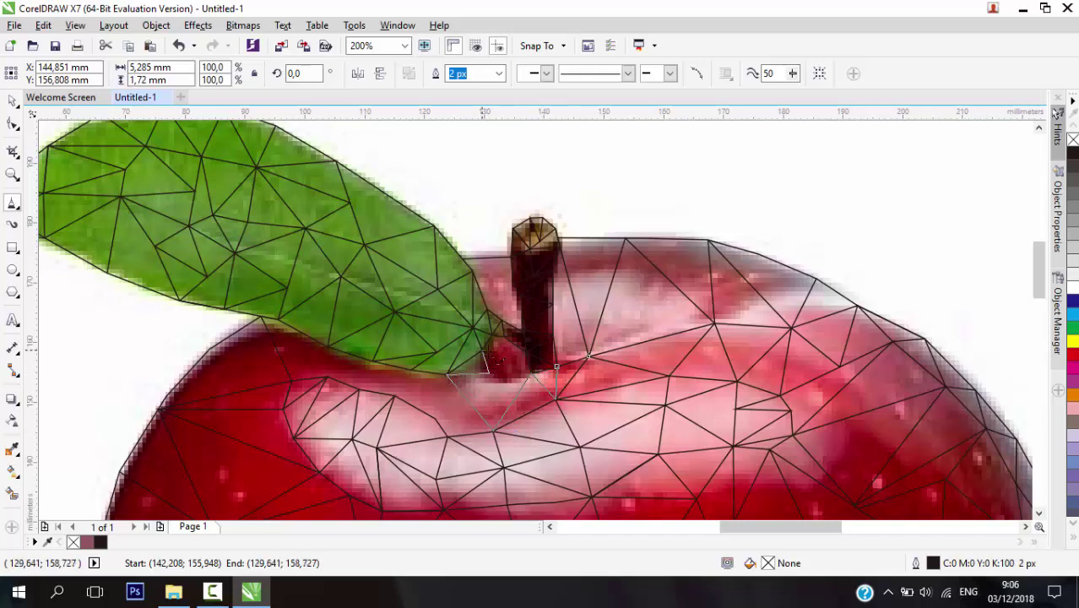
left_click(504, 337)
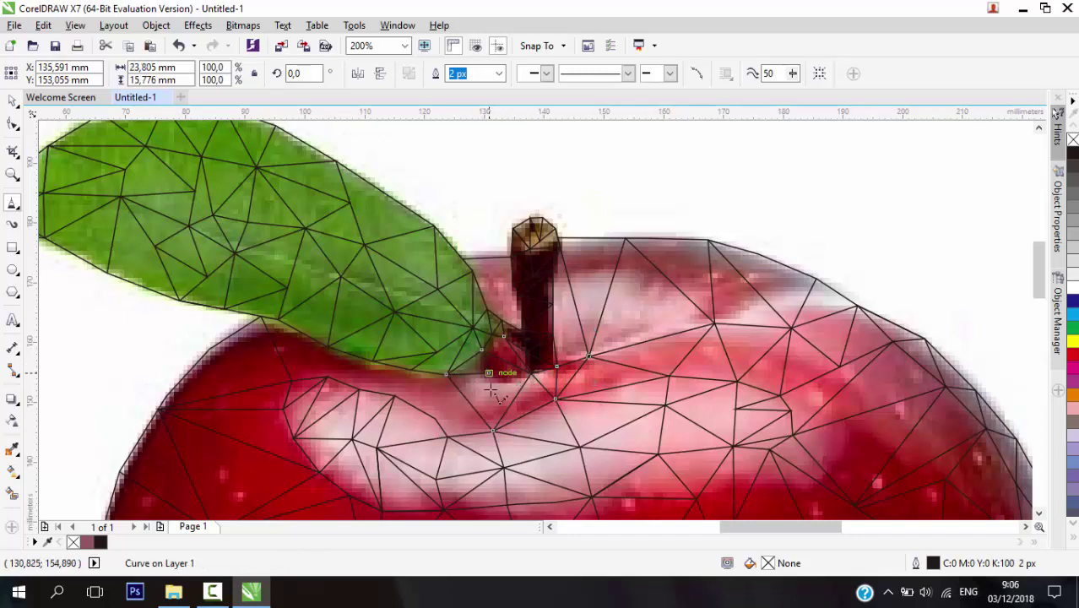
left_click(489, 372)
left_click(493, 431)
Draw a zigzag about 16.2 by 12.6 mm between the leaf's lower edge and the highlight's upper edge
left_click(449, 378)
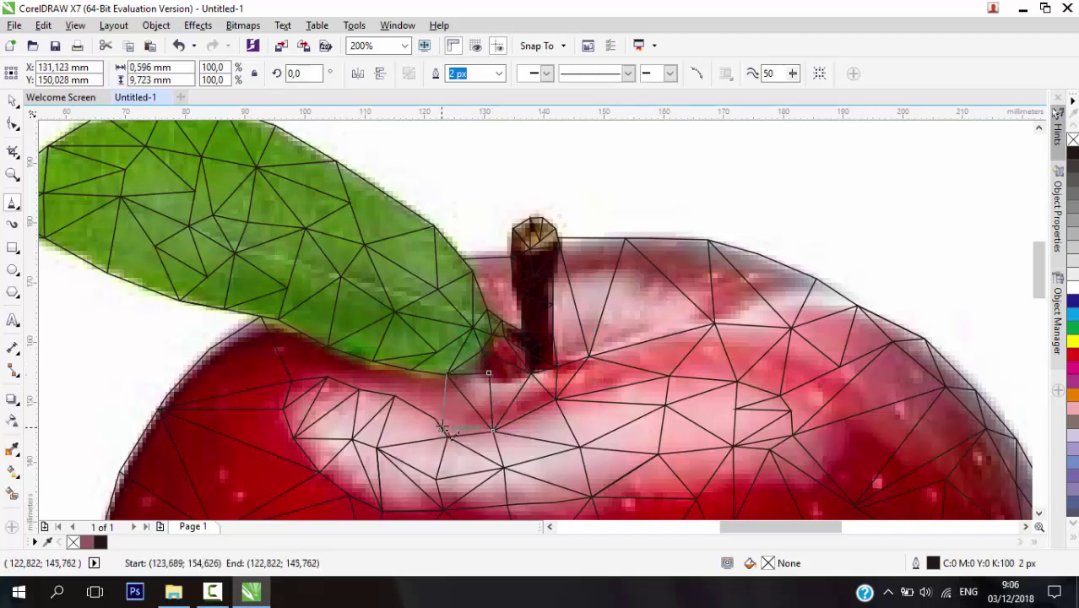
left_click(469, 406)
double_click(448, 436)
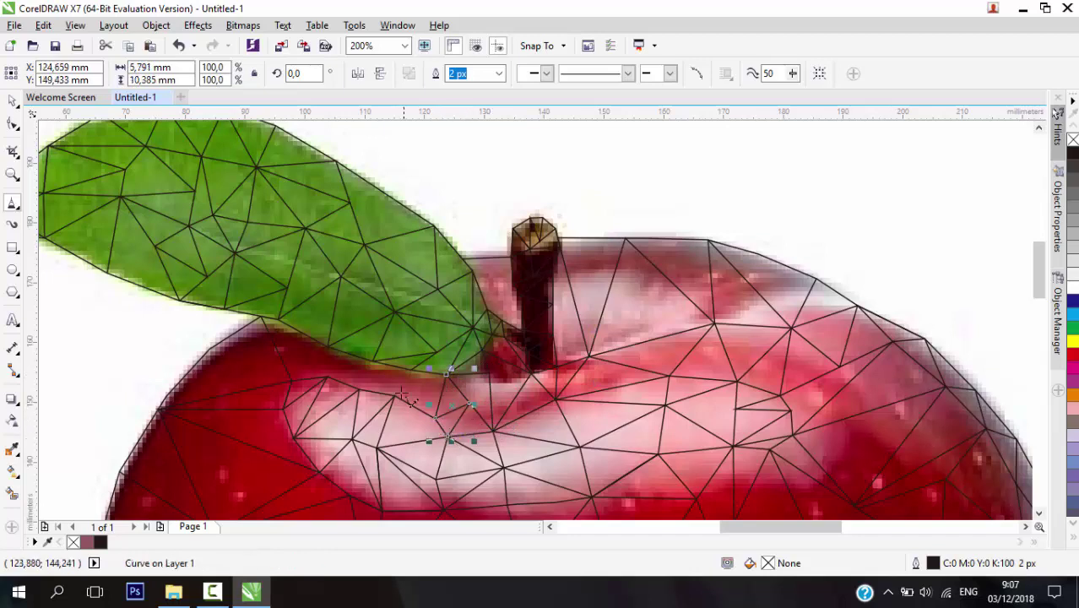
left_click(395, 396)
left_click(447, 375)
left_click(447, 374)
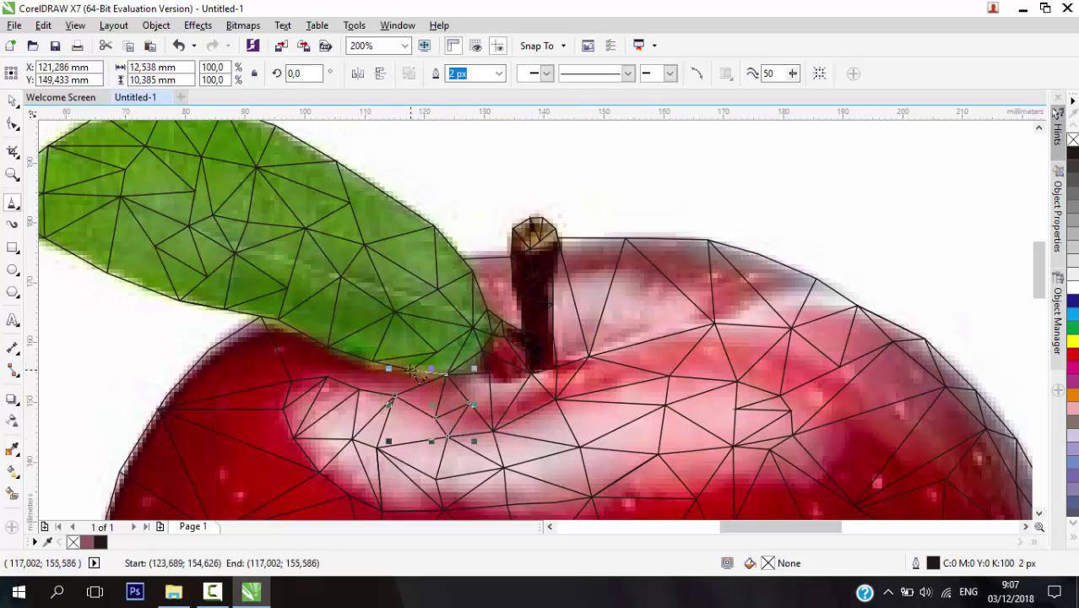
left_click(396, 396)
left_click(395, 396)
left_click(360, 390)
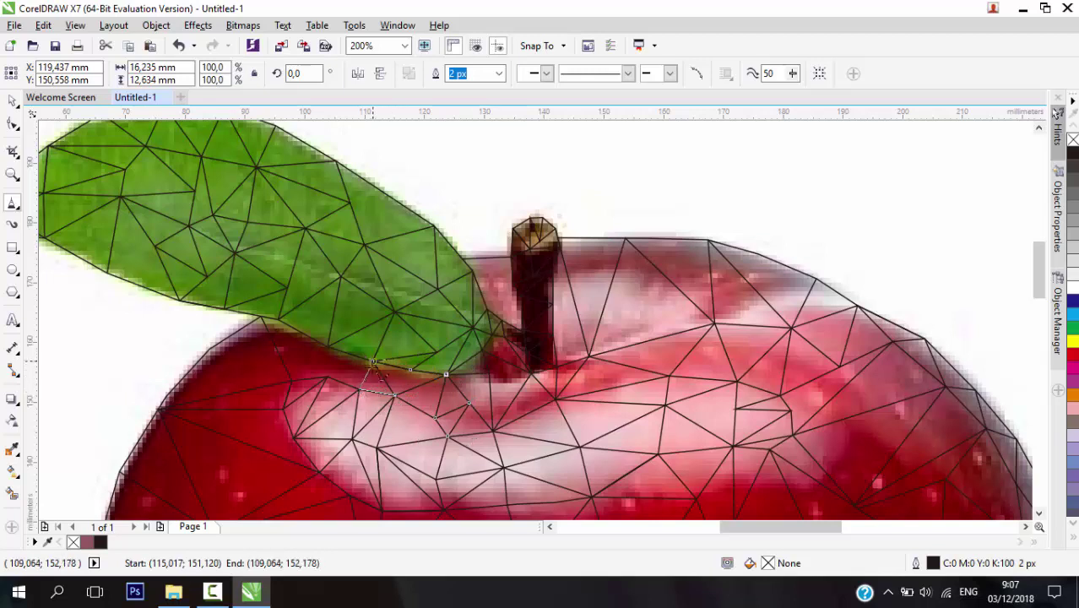
Undo the last segment and draw a zigzag about 18.7 by 12.2 mm from the leaf's lower edge, via the highlight, to the apple's outline
double_click(336, 380)
key("ctrl+z")
left_click(373, 361)
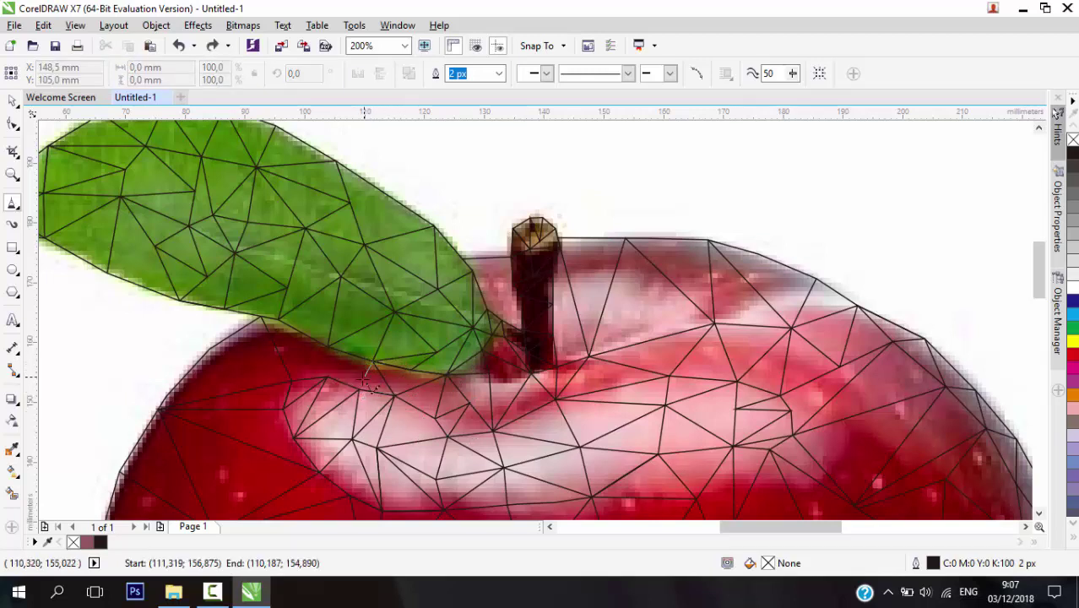
left_click(359, 390)
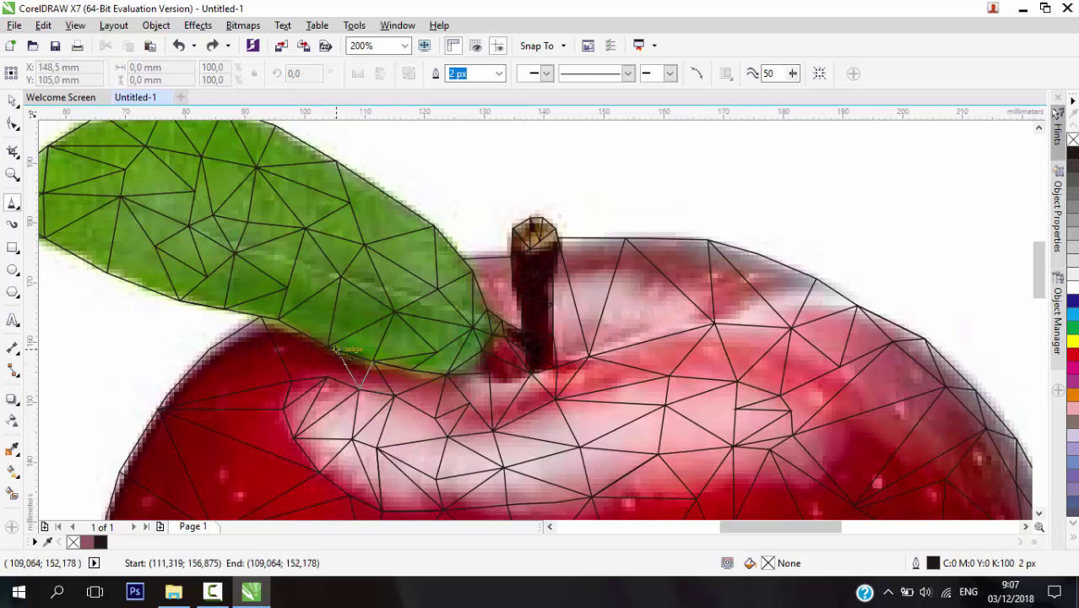
double_click(261, 317)
Sample green #5F881E from the photo's leaf tip and smart-fill the tip triangle with it
scroll(312, 441, "down", 2)
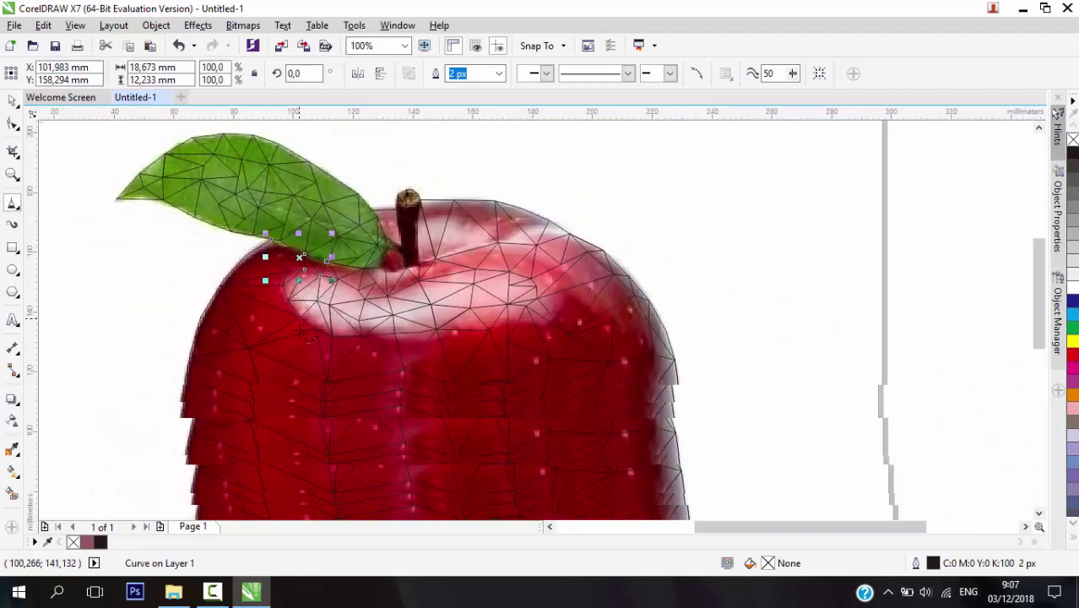
scroll(489, 428, "up", 1)
left_click(12, 493)
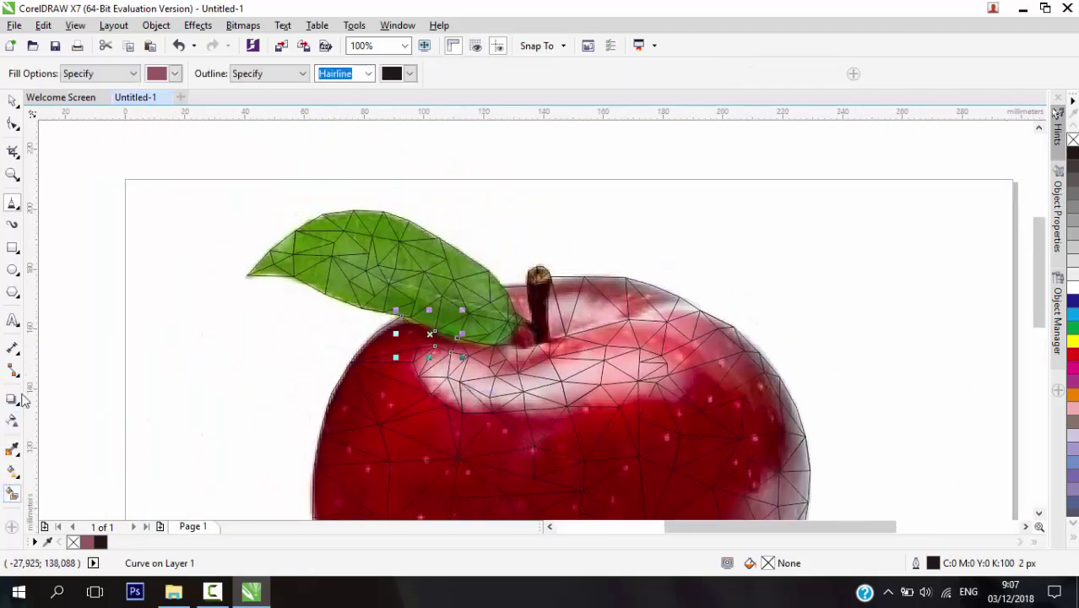
scroll(107, 245, "up", 1)
left_click(156, 74)
left_click(155, 200)
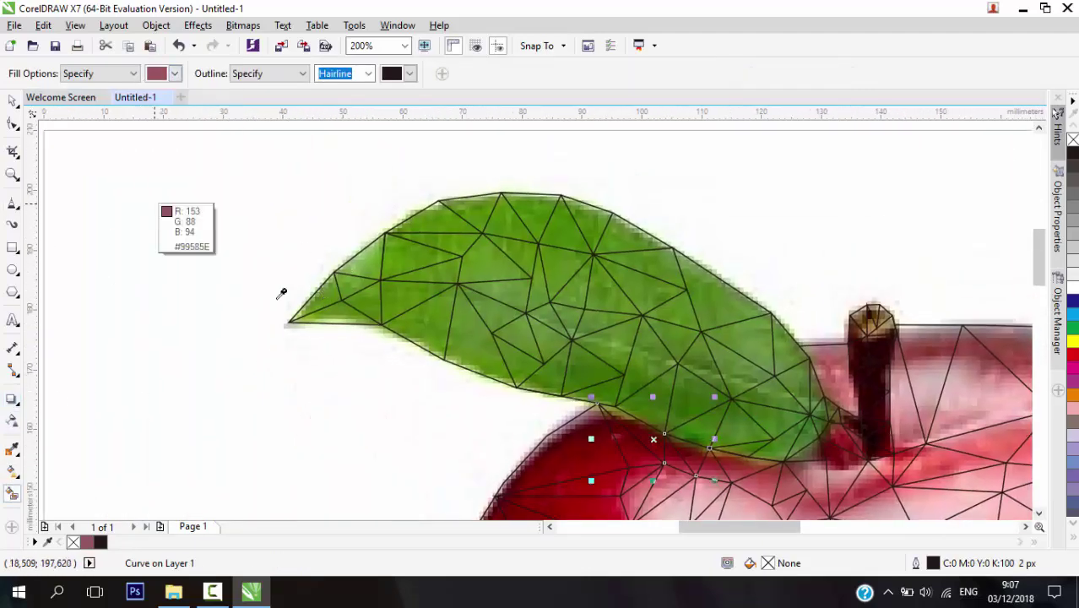
left_click(326, 292)
left_click(325, 320)
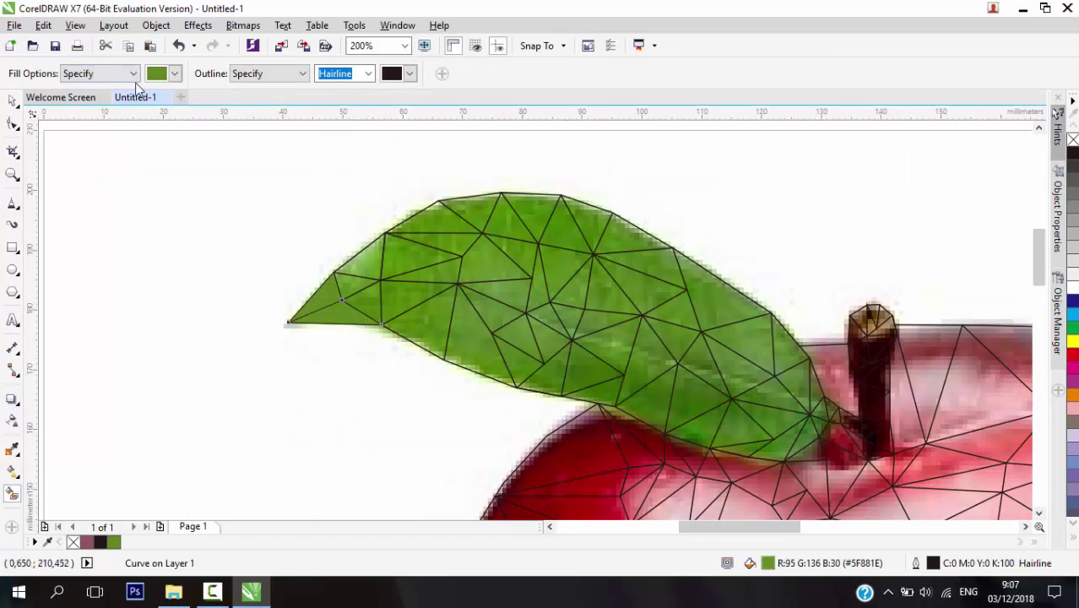
Fill the two small triangles just behind the leaf tip's upper side with sampled green #6FA533
left_click(157, 74)
left_click(156, 194)
left_click(348, 280)
left_click(349, 289)
left_click(360, 263)
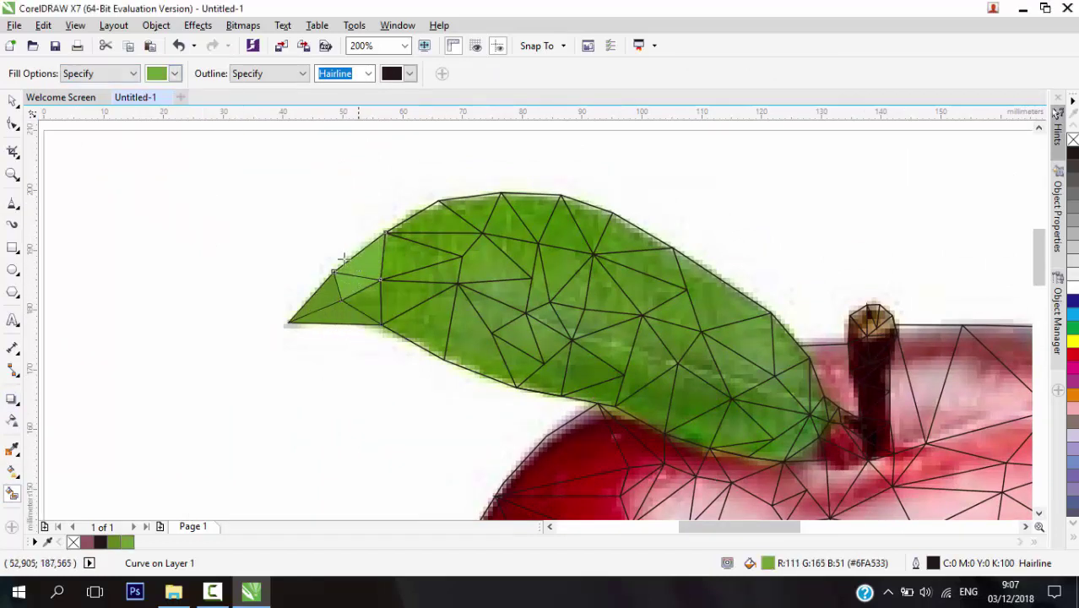
Fill the triangle below the light tip area, the interior one beside it and the next upper-edge one with sampled green #508008
left_click(157, 74)
left_click(155, 194)
left_click(372, 291)
left_click(369, 300)
left_click(408, 258)
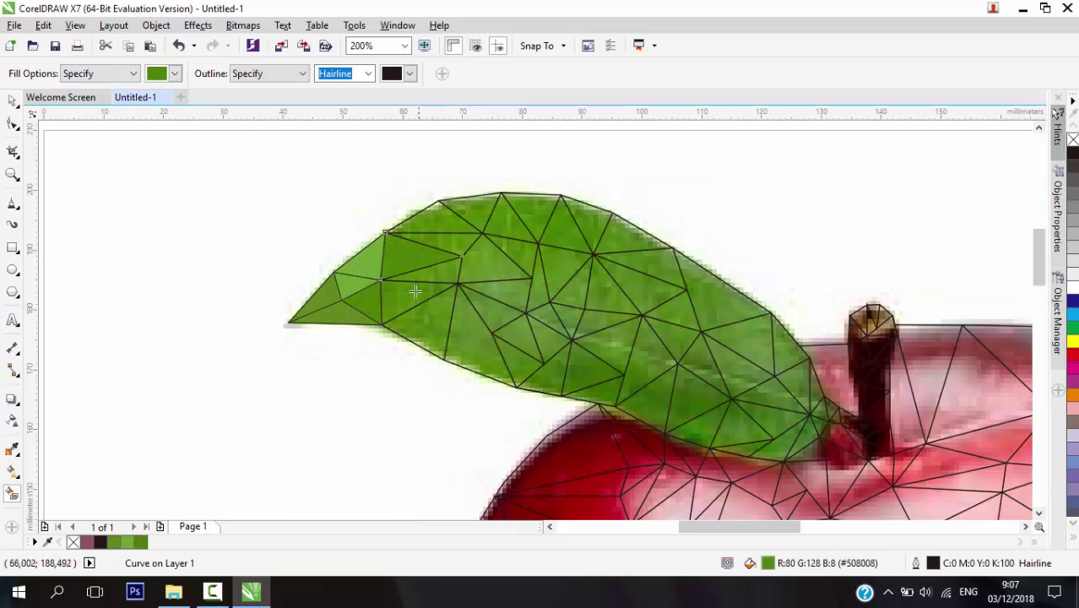
left_click(440, 219)
Fill the two interior triangles behind the tip with sampled green #5F9012, and the two above them toward the upper edge with #588B02
left_click(156, 74)
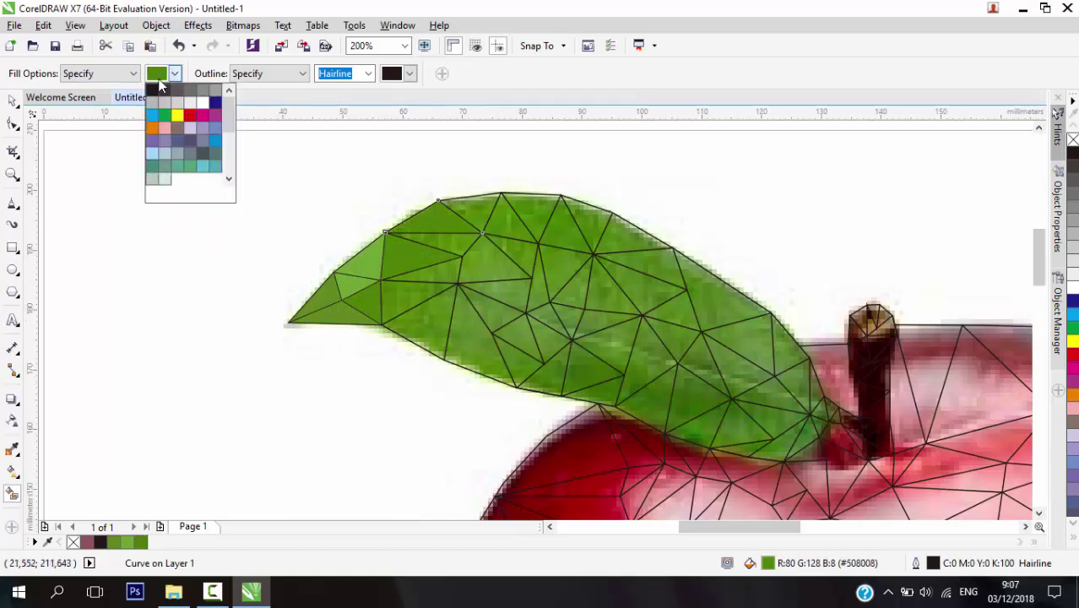
left_click(159, 193)
left_click(439, 316)
left_click(431, 276)
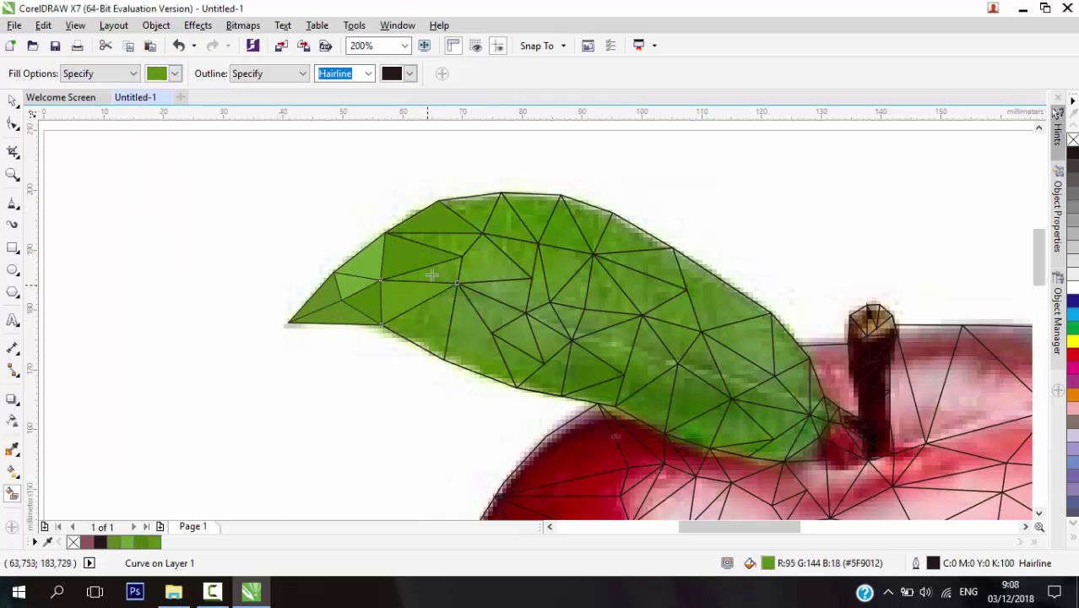
left_click(150, 76)
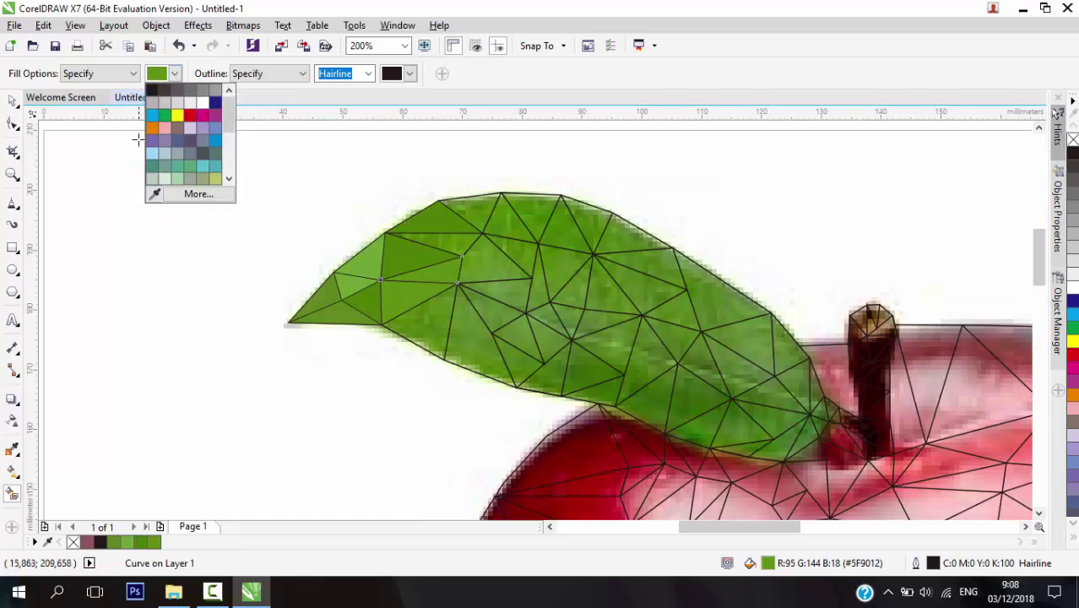
left_click(157, 199)
left_click(458, 251)
left_click(472, 228)
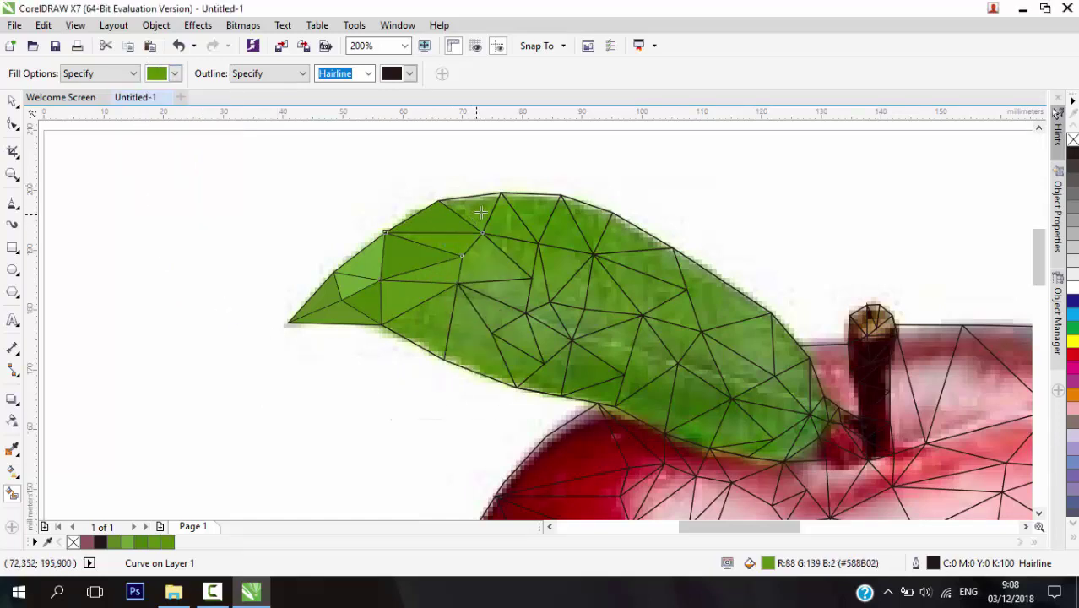
left_click(481, 212)
Fill the two triangles inside the leaf's front half with sampled green #6A9C23, and the two between them and the upper edge with #55870A
left_click(157, 77)
left_click(156, 198)
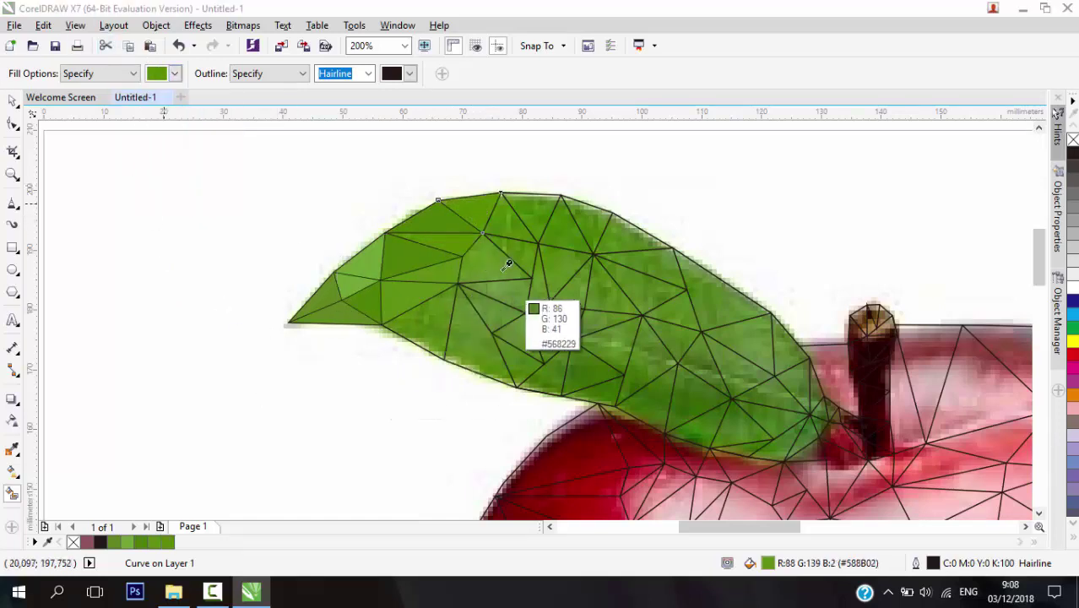
left_click(532, 306)
left_click(509, 250)
left_click(502, 289)
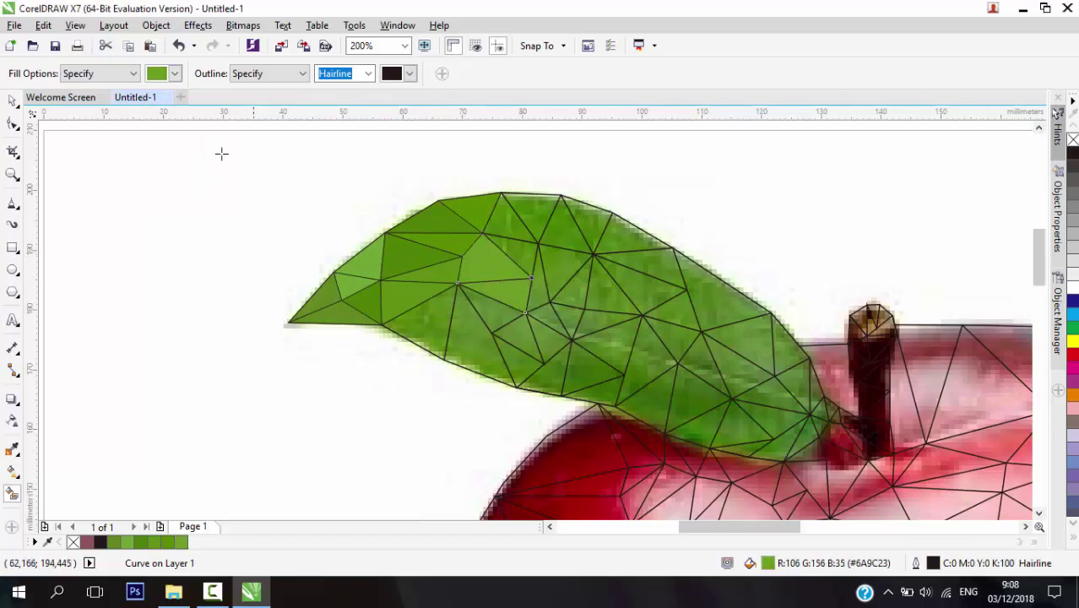
left_click(159, 78)
left_click(152, 196)
left_click(526, 252)
left_click(517, 249)
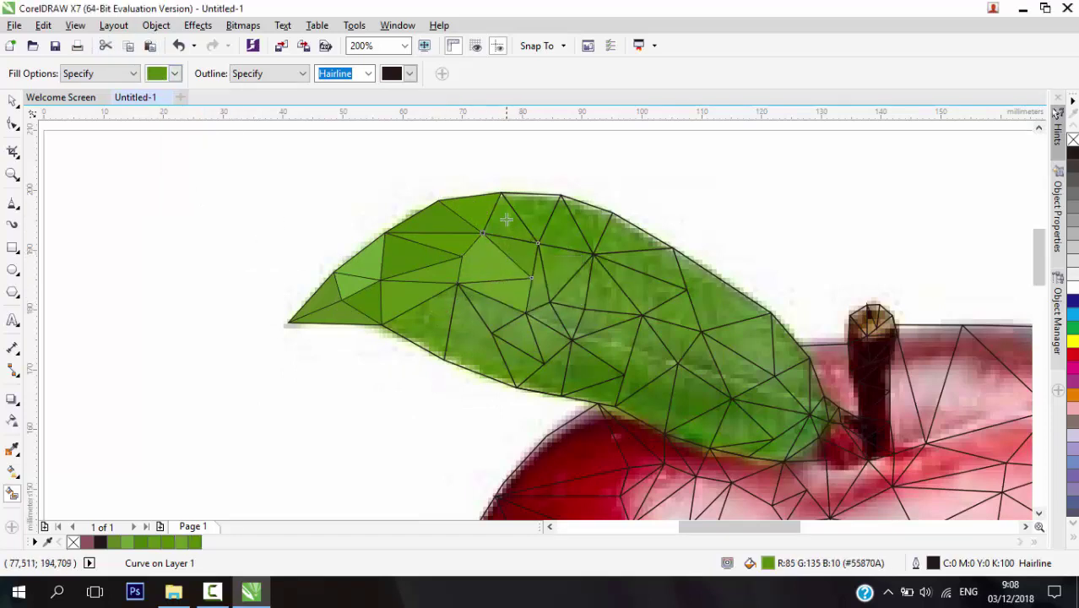
Fill the lower-edge triangle behind the tip with sampled green #4E8005, and the greyer triangles beside it toward the leaf's centre with #5F882C
left_click(159, 76)
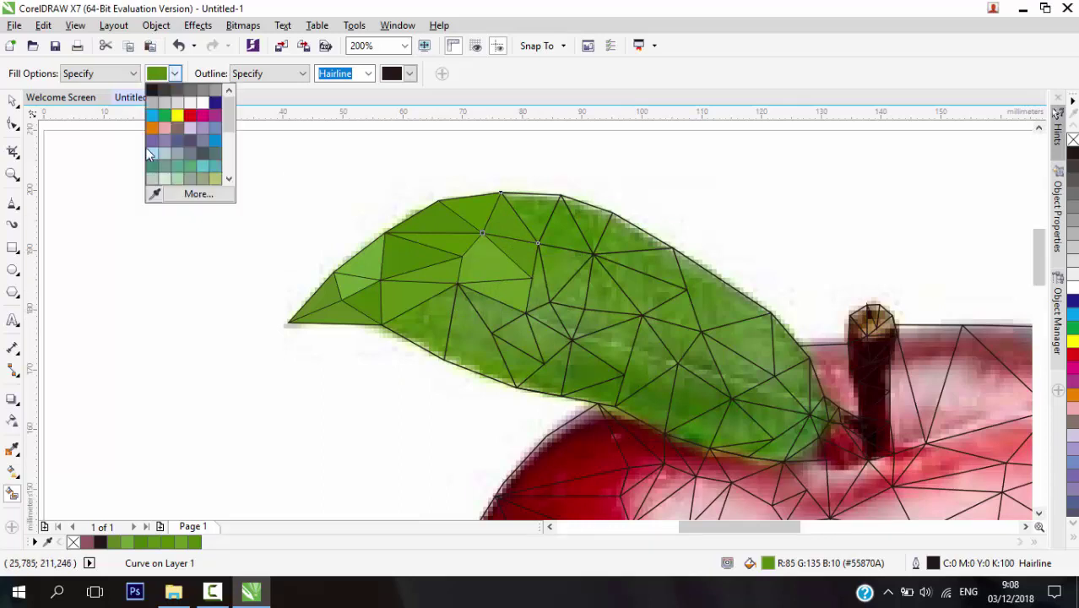
left_click(154, 193)
left_click(442, 318)
left_click(434, 319)
left_click(151, 79)
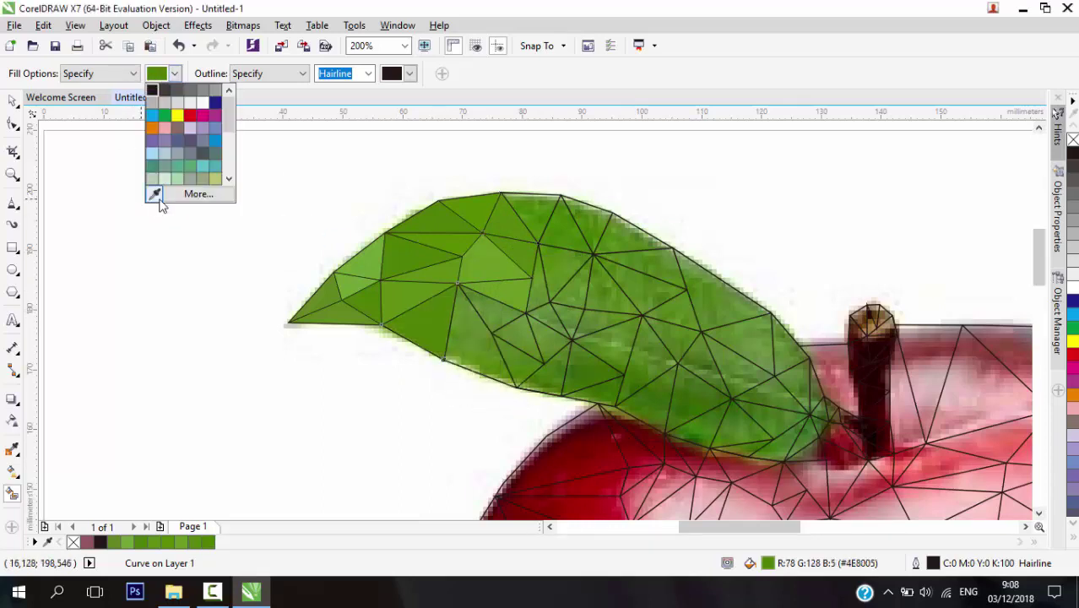
left_click(155, 193)
left_click(472, 335)
left_click(495, 311)
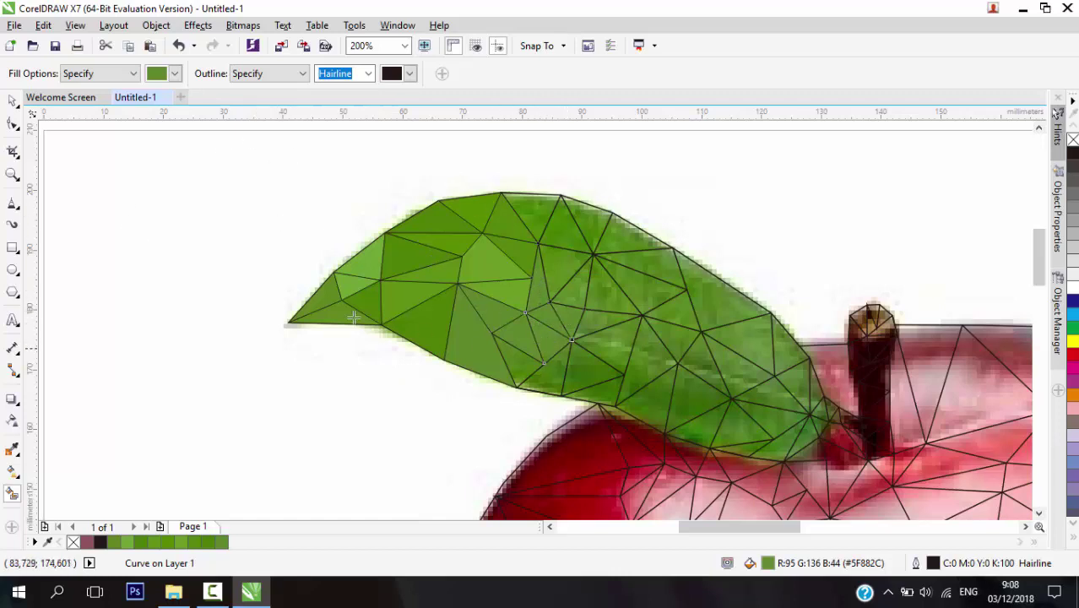
Fill the small triangle near the leaf's lower edge with sampled green #54841E, and the darker facet beside it with #46770C
left_click(157, 74)
left_click(149, 193)
left_click(512, 356)
left_click(512, 356)
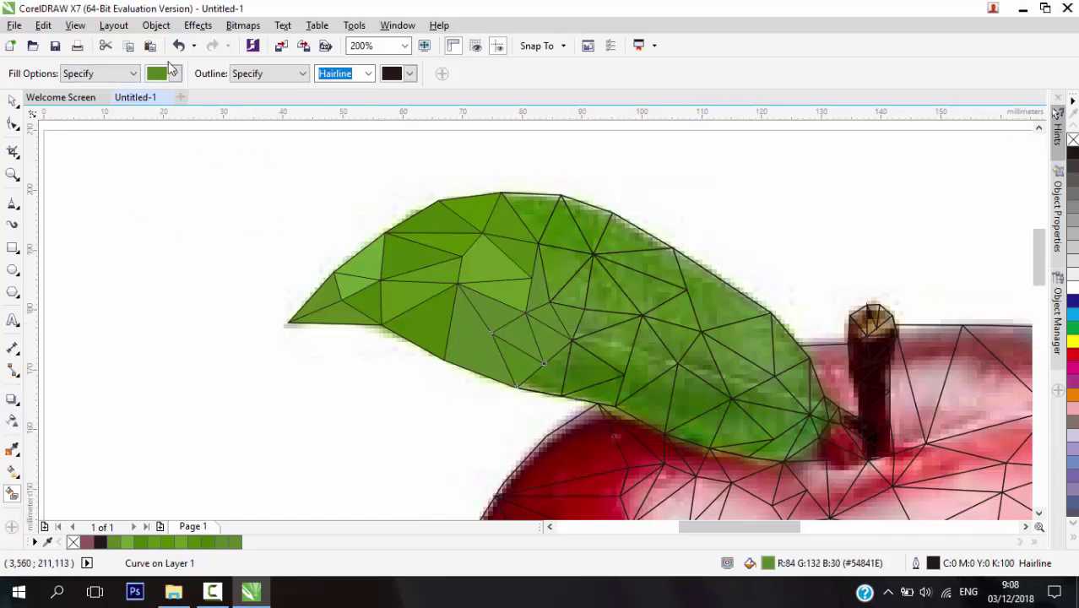
left_click(174, 74)
left_click(151, 194)
left_click(563, 368)
left_click(563, 368)
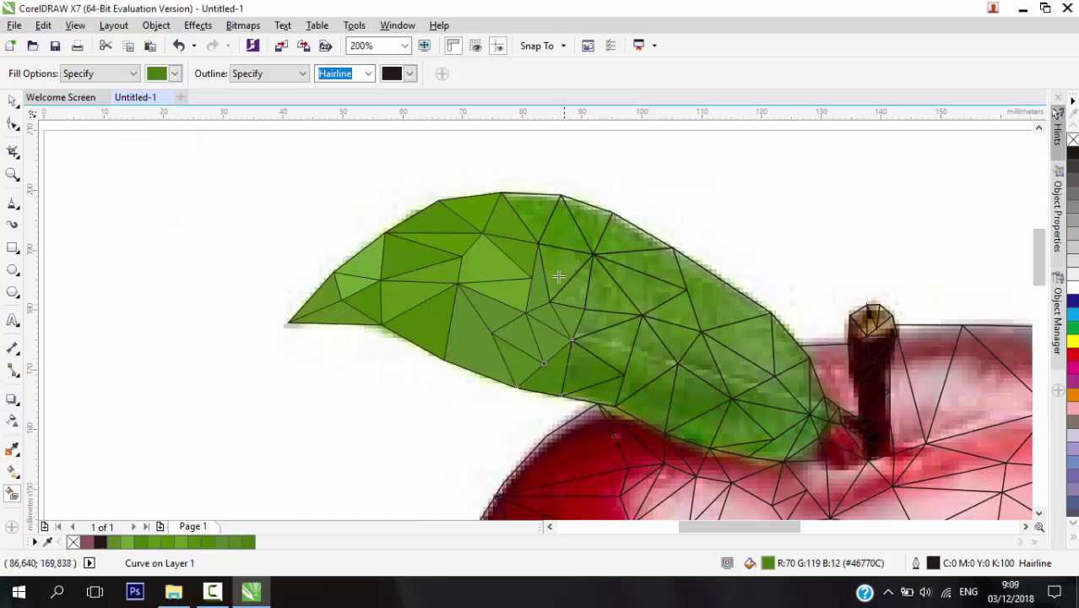
Fill the triangle at the leaf's topmost edge with sampled green #4E8909, and the central triangle below it with its own sampled green
left_click(174, 73)
left_click(151, 195)
left_click(534, 222)
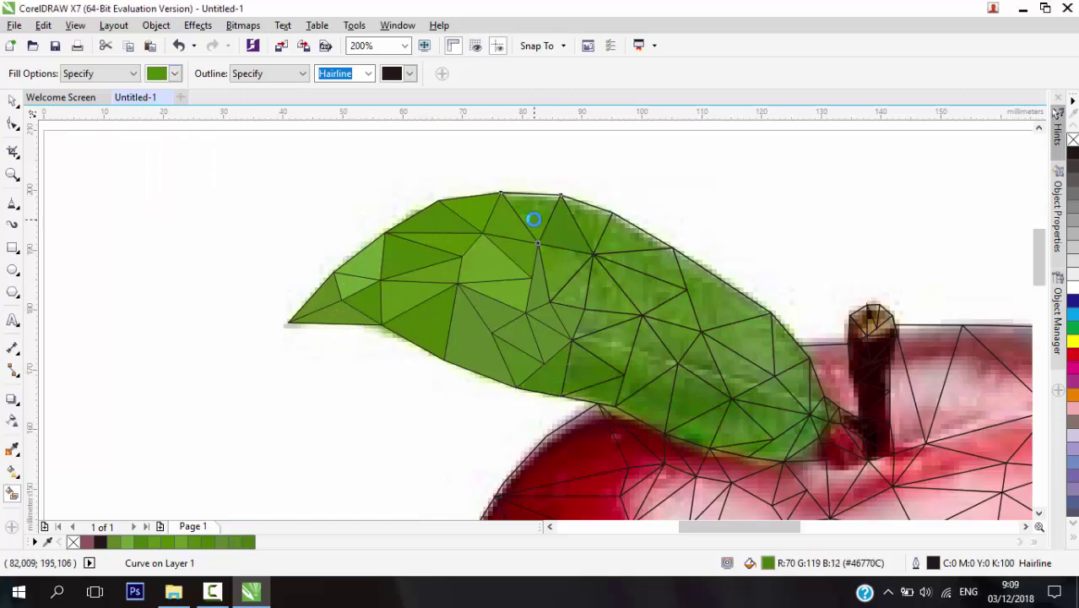
left_click(535, 221)
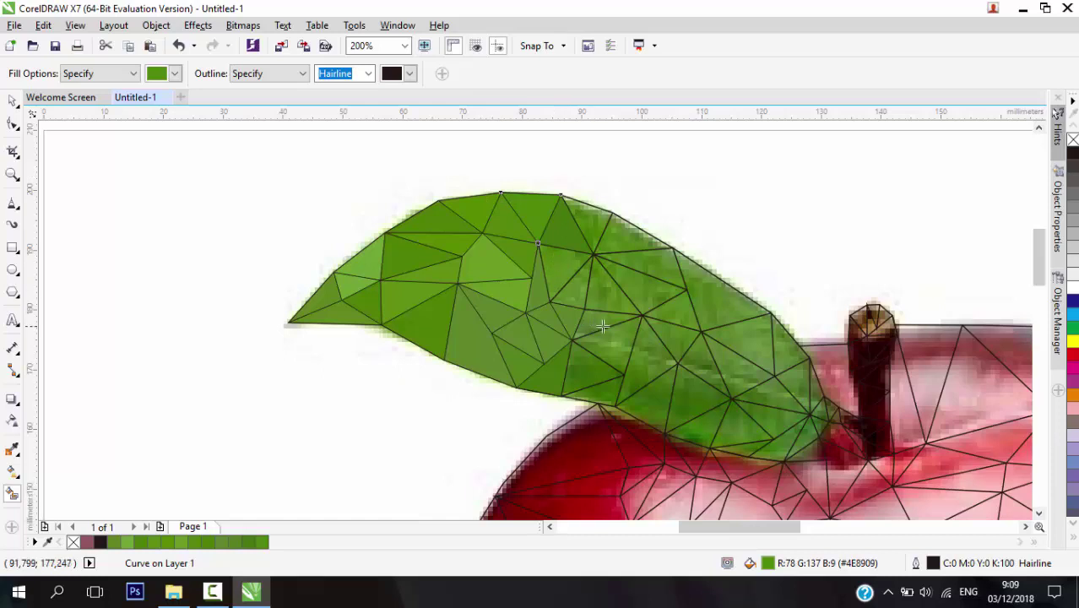
left_click(174, 73)
left_click(151, 195)
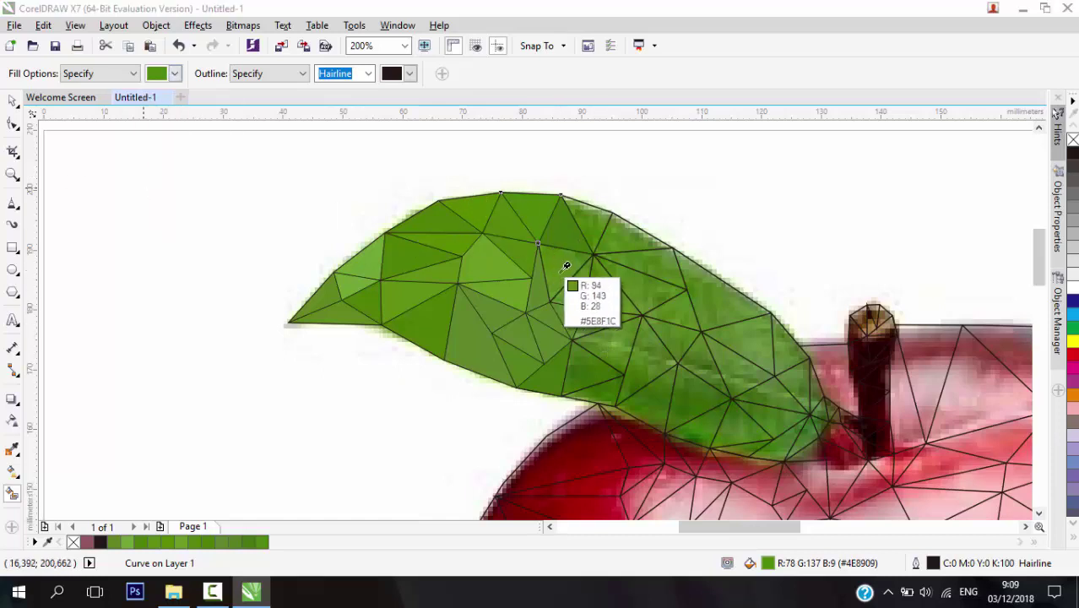
left_click(564, 279)
left_click(564, 279)
Fill the next two triangles along the leaf's upper edge toward the stem with sampled greens #5E8A29 and #55821D
left_click(174, 74)
left_click(151, 195)
left_click(586, 241)
left_click(585, 241)
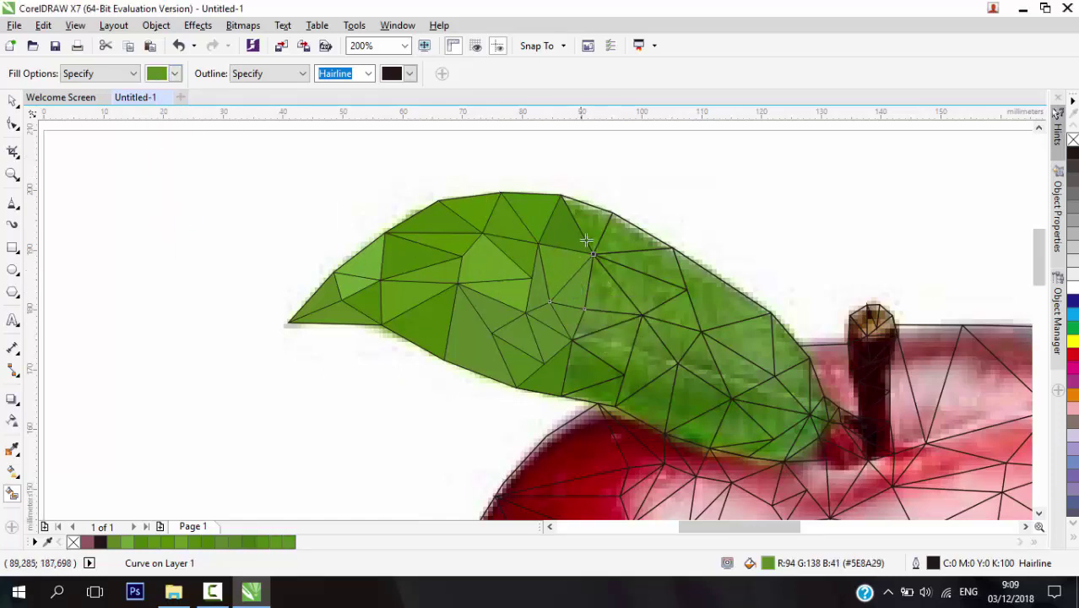
left_click(174, 73)
left_click(151, 193)
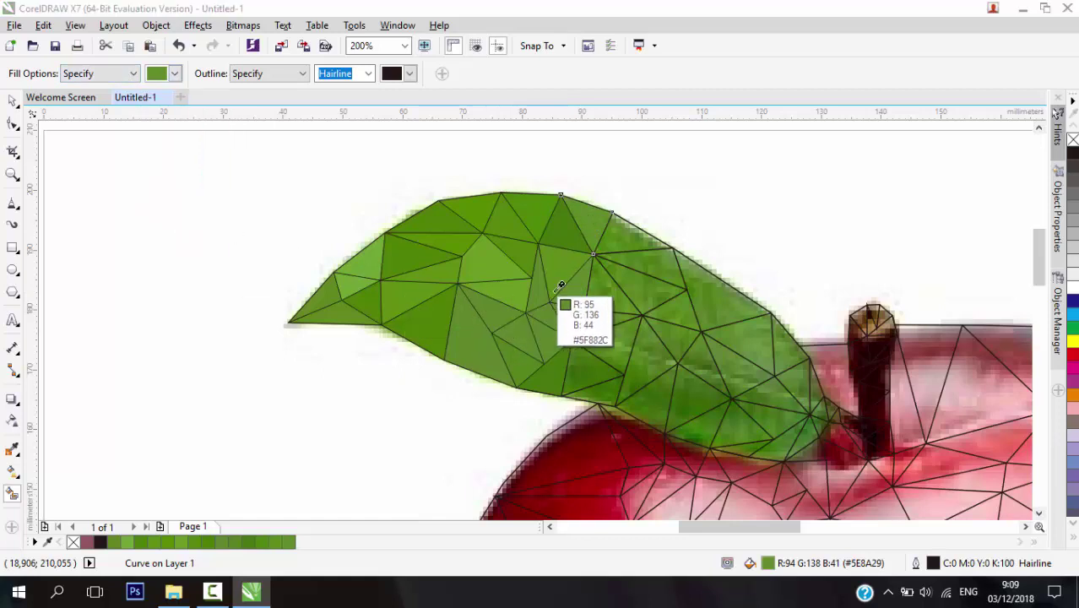
left_click(599, 282)
left_click(623, 240)
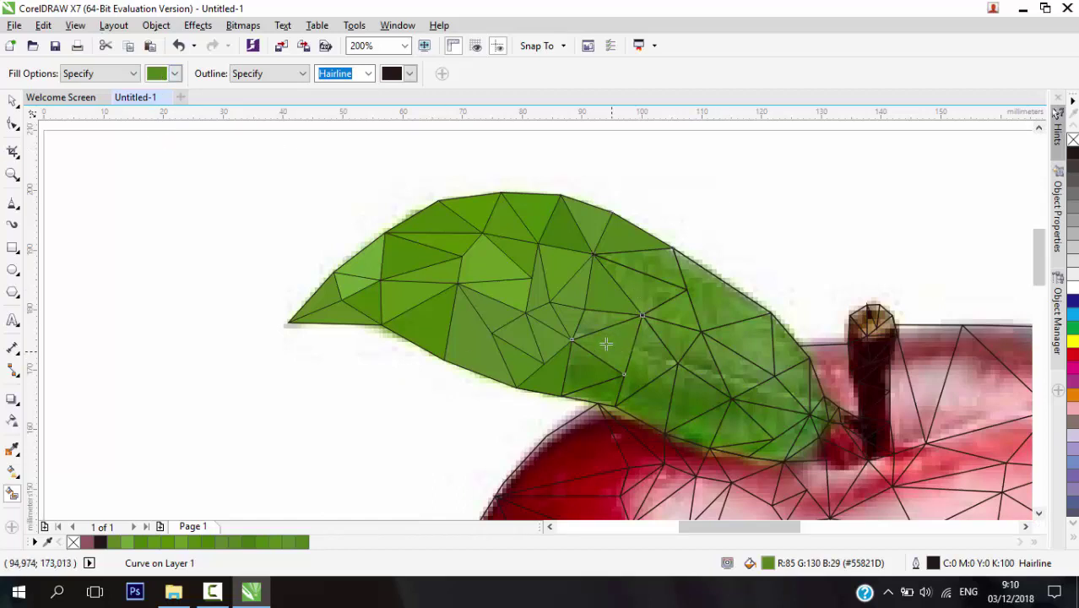
Fill the remaining triangles around the leaf's centre with greens sampled from the photo, using #5F8726 for the one nearest the stem
left_click(175, 73)
left_click(161, 193)
left_click(591, 314)
left_click(175, 73)
left_click(154, 193)
left_click(645, 302)
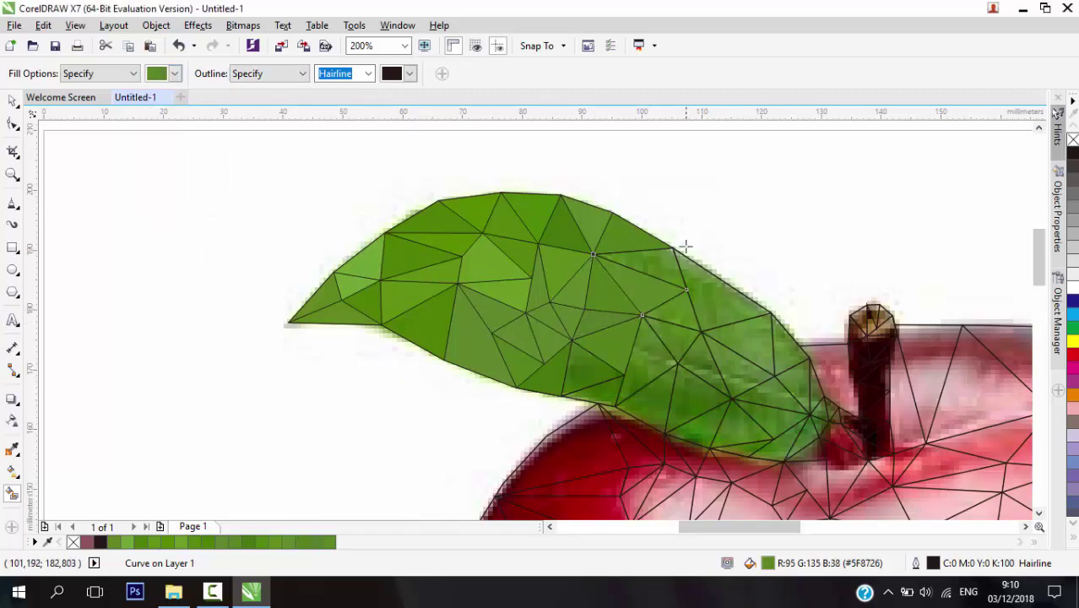
Fill the two narrow triangles below the dark red facet near the apple's right edge with sampled reds #A2211C and #9F1513
left_click(175, 73)
left_click(154, 193)
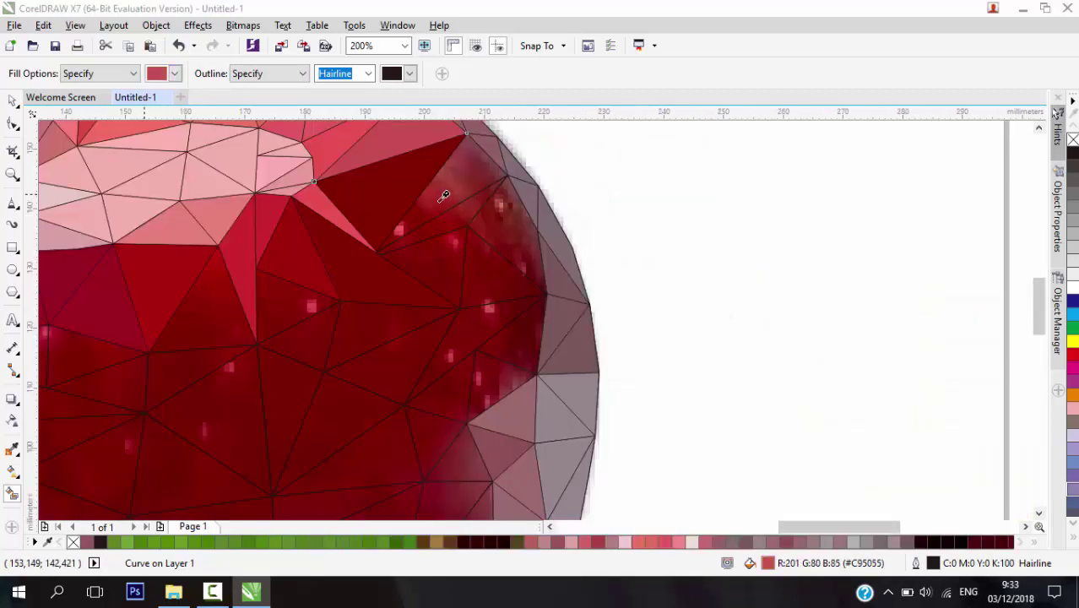
left_click(439, 196)
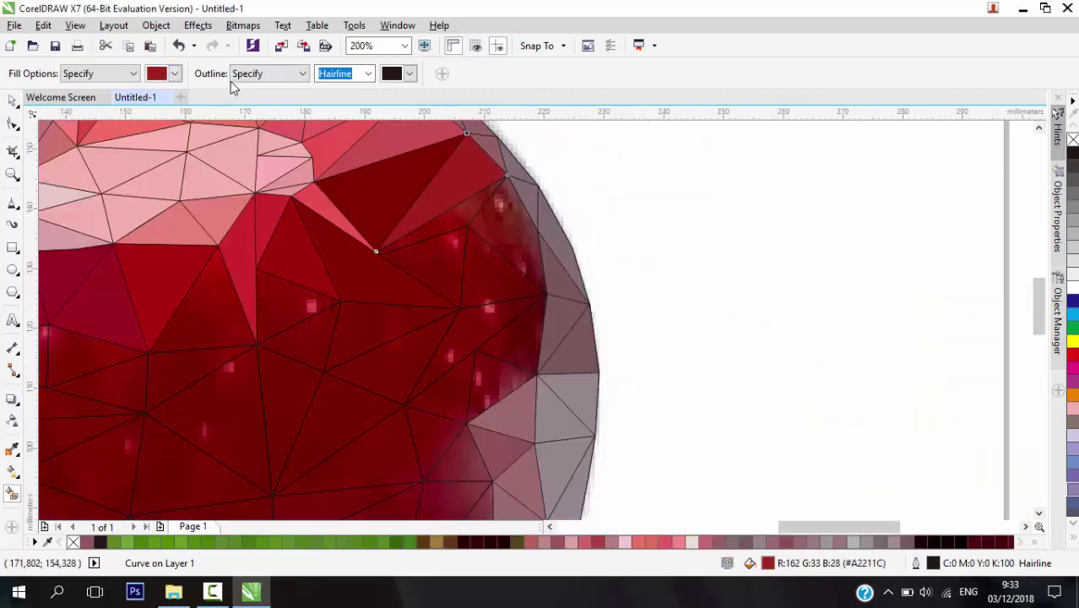
left_click(175, 74)
left_click(155, 193)
left_click(452, 218)
left_click(458, 215)
Fill the triangles between those red facets and the greyish rim on the apple's right side with sampled brownish red #761C14
left_click(175, 74)
left_click(154, 193)
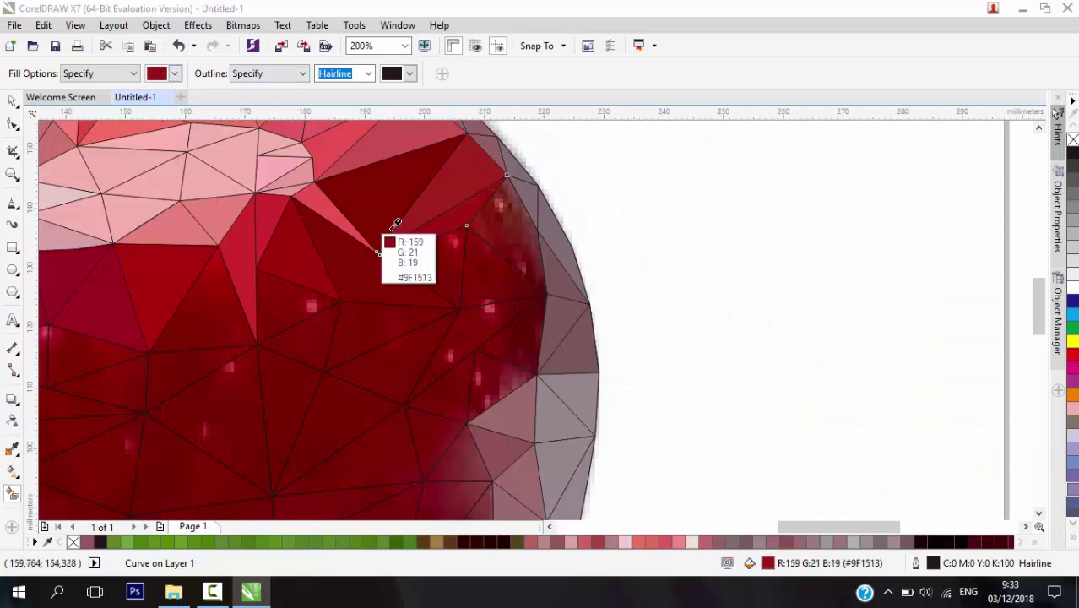
left_click(524, 230)
left_click(511, 233)
left_click(508, 297)
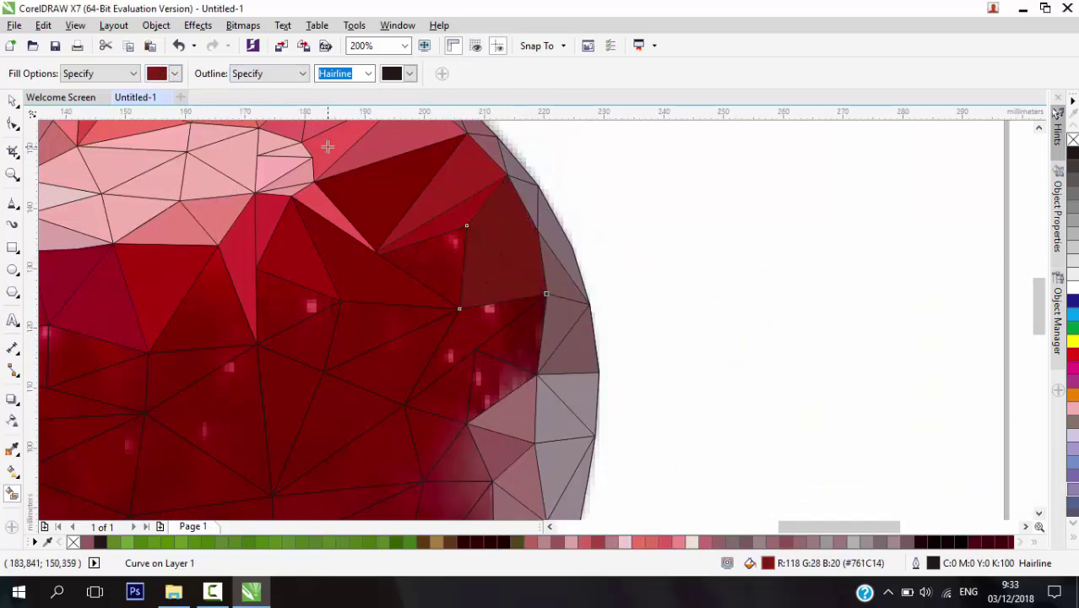
Fill the triangles to the left of and below the brownish red facet beside the rim with sampled red #8A0405
left_click(153, 74)
left_click(154, 193)
left_click(453, 247)
left_click(451, 250)
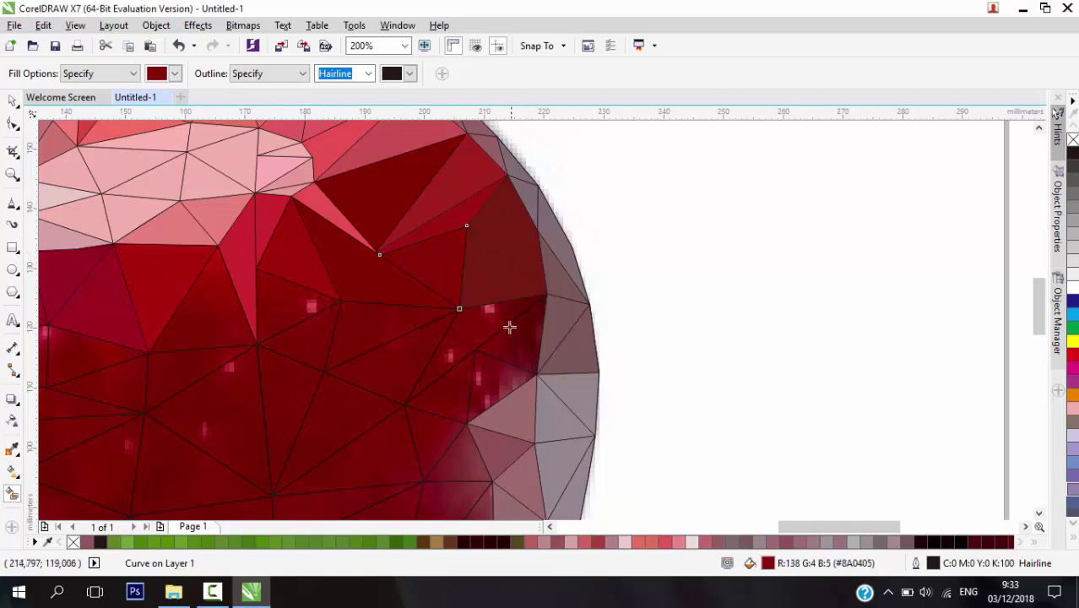
left_click(503, 316)
left_click(520, 351)
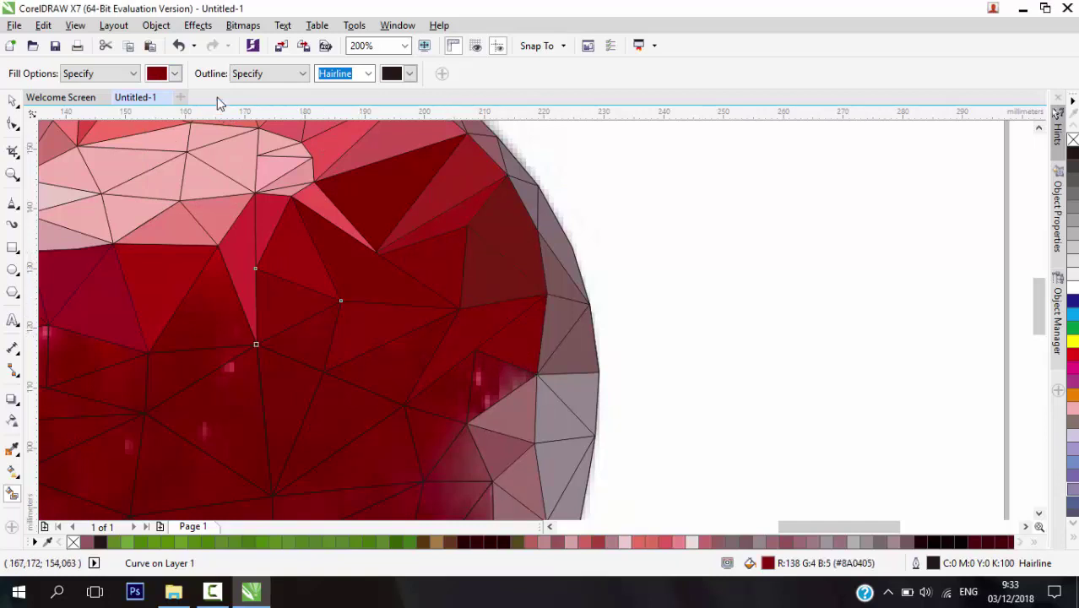
Fill the triangles in the apple's upper right interior, left of the #8A0405 facets, with sampled red #820004
left_click(155, 73)
left_click(155, 194)
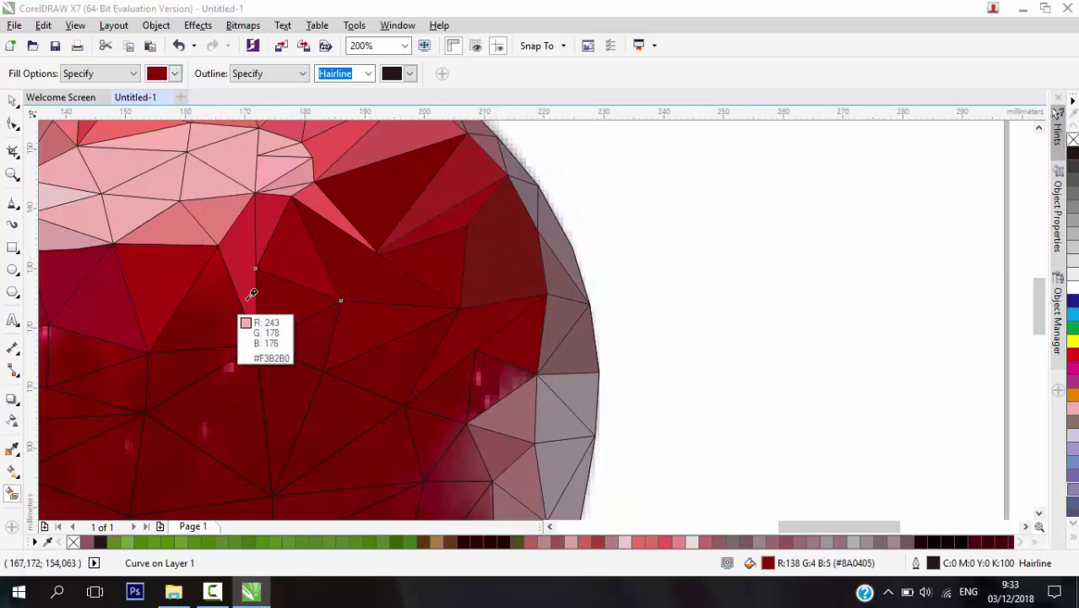
left_click(334, 351)
left_click(310, 333)
Fill the dark triangles just below the #820004 facets with sampled dark red #730101
left_click_drag(533, 368, 525, 269)
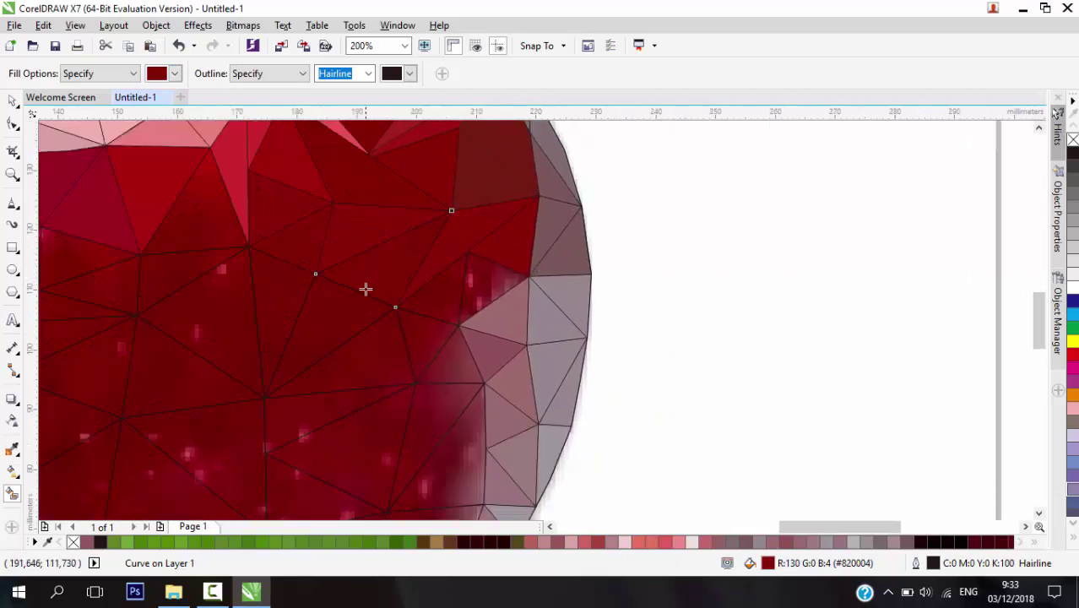
left_click(154, 74)
left_click(155, 193)
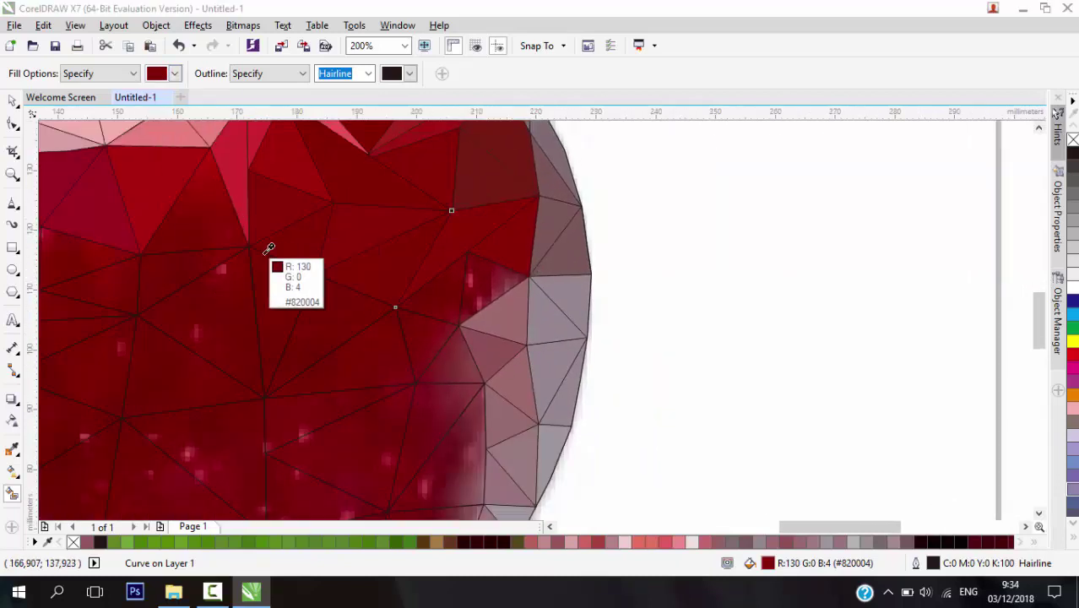
left_click(203, 276)
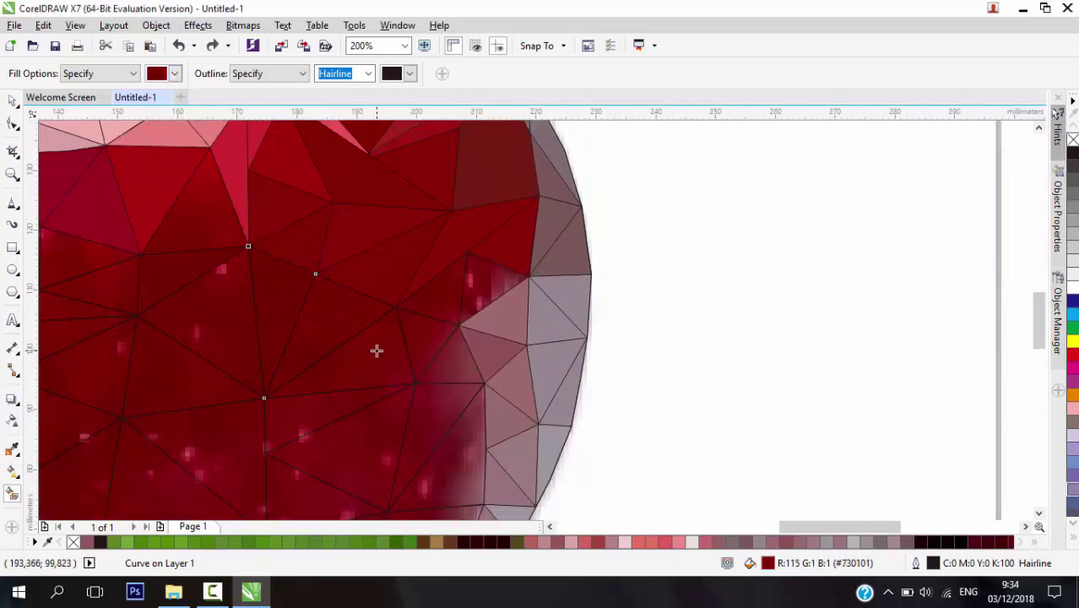
left_click(376, 350)
Fill the remaining triangles meeting at the same mesh point, out to the large one on the left, with sampled dark red #760000
left_click(156, 74)
left_click(155, 194)
left_click(340, 318)
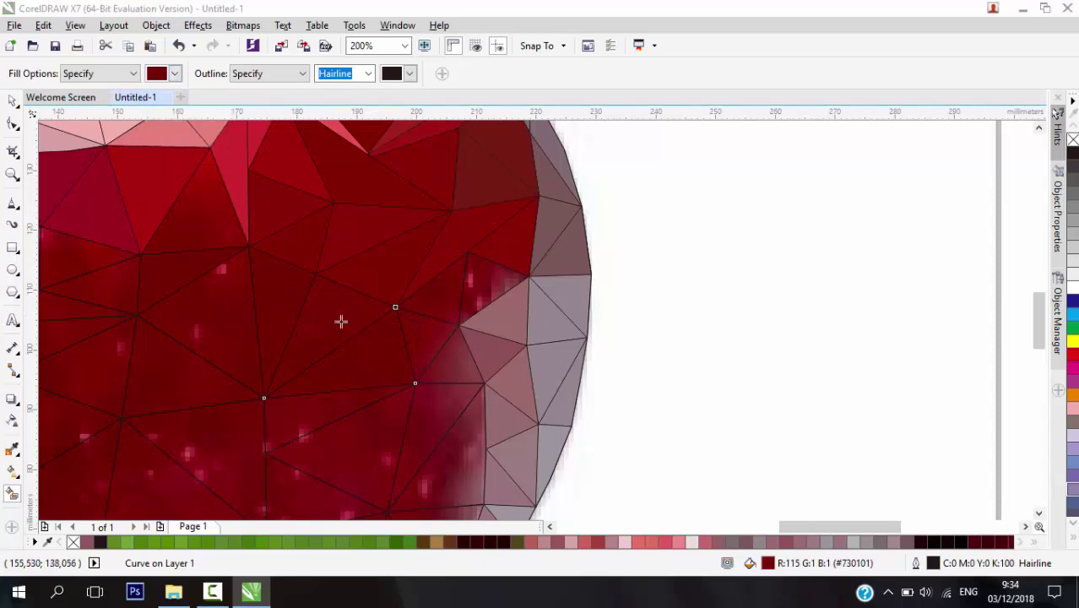
left_click(242, 301)
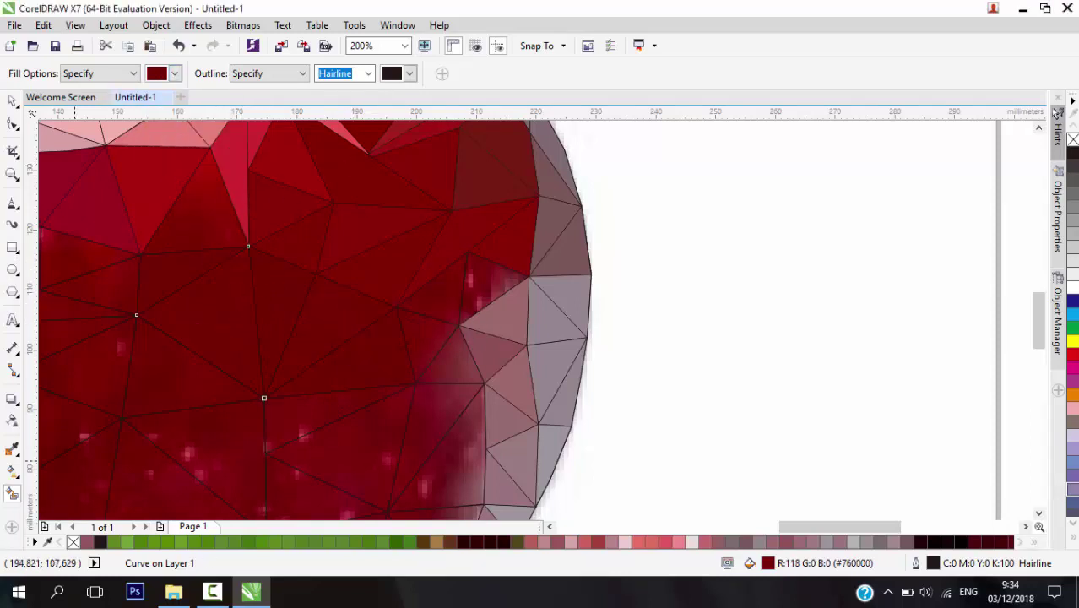
Fill the triangles between the dark central facets and the speckled gap beside the greyish rim with sampled red #7E0305
left_click(157, 74)
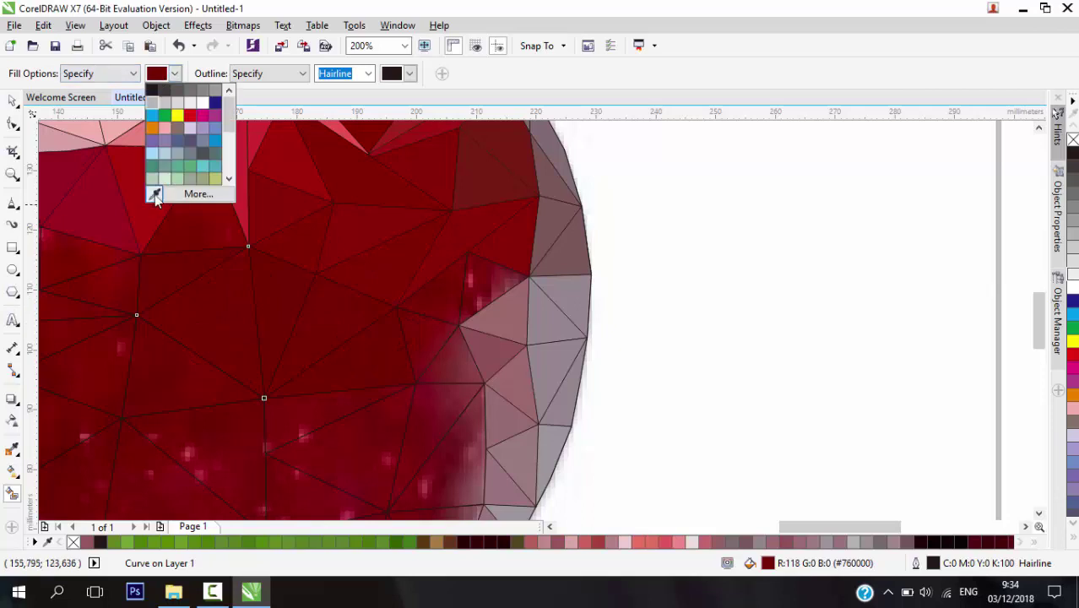
left_click(154, 193)
left_click(420, 342)
left_click(431, 342)
left_click(447, 301)
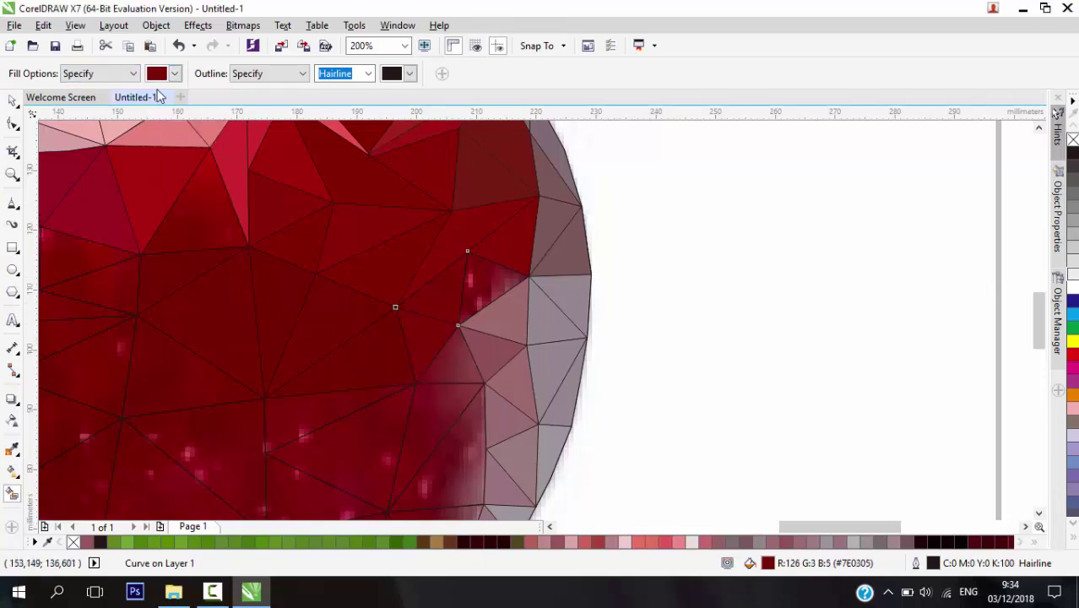
Try sampled pinkish red #B73541 on the small speckled triangle beside the greyish rim and undo that fill
left_click(157, 73)
left_click(155, 193)
left_click(473, 282)
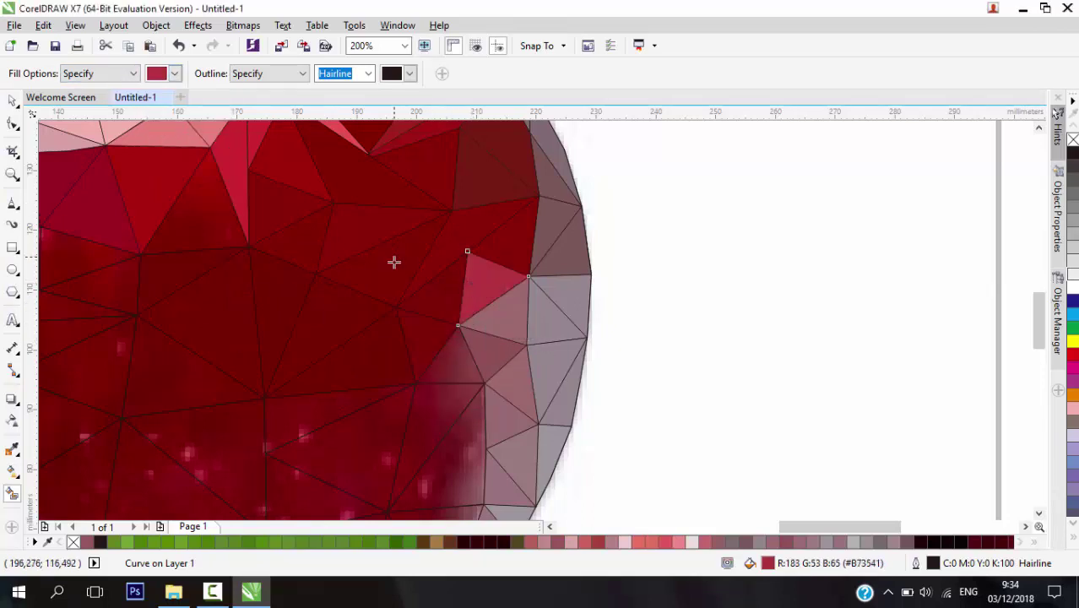
key("ctrl+z")
Fill the small speckled triangle beside the greyish rim with sampled dark red #80040F
left_click(156, 73)
left_click(155, 193)
left_click(413, 397)
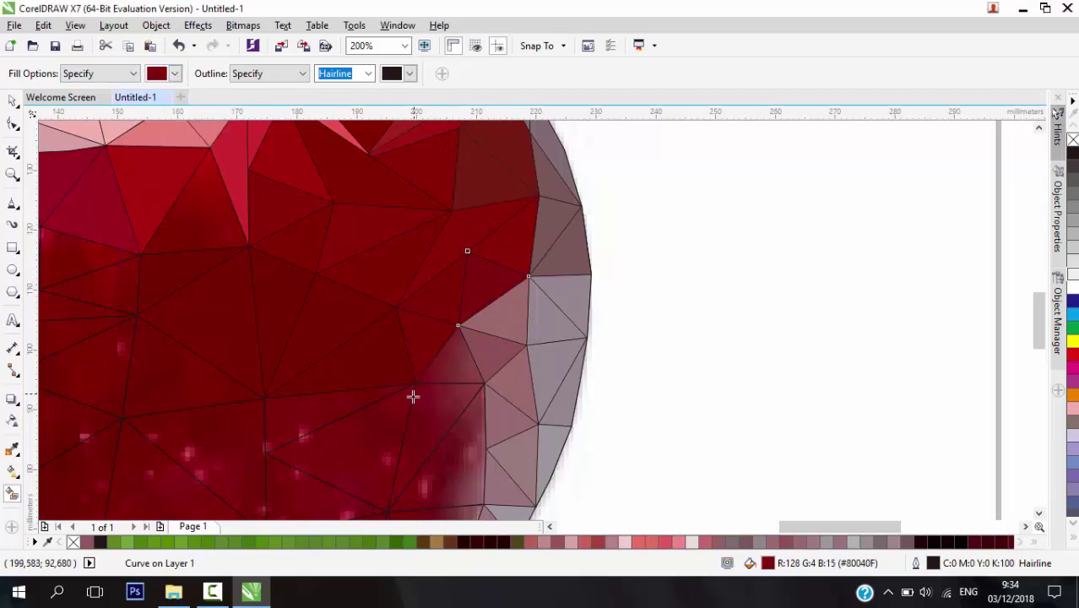
Fill the triangles in the middle of the apple, up to the one beneath the purplish facets, with sampled dark red #7A0001
left_click_drag(429, 386, 495, 287)
left_click_drag(443, 316, 526, 297)
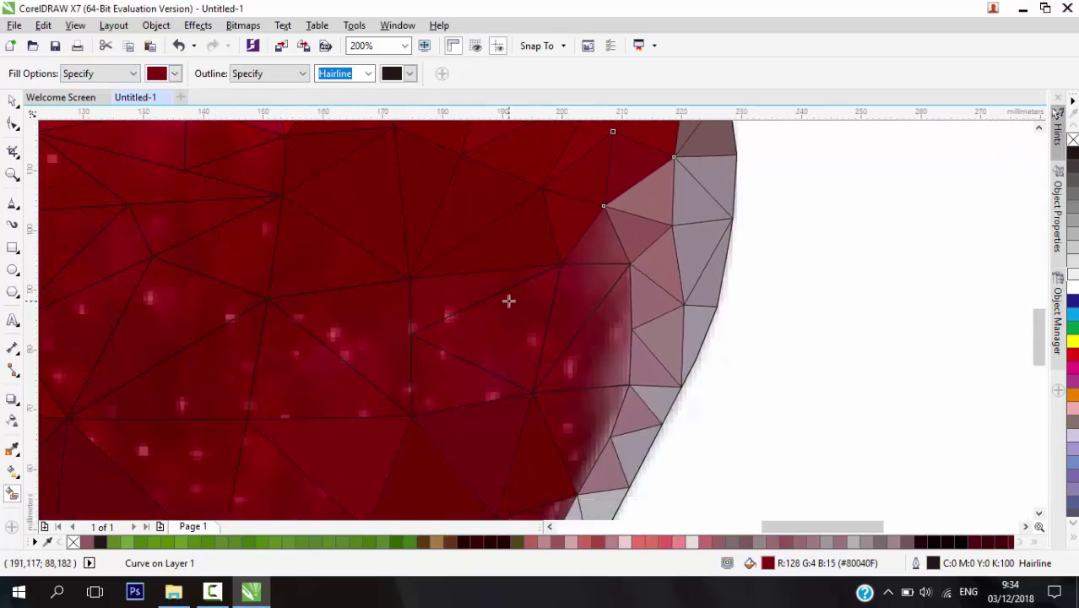
left_click(174, 75)
left_click(157, 193)
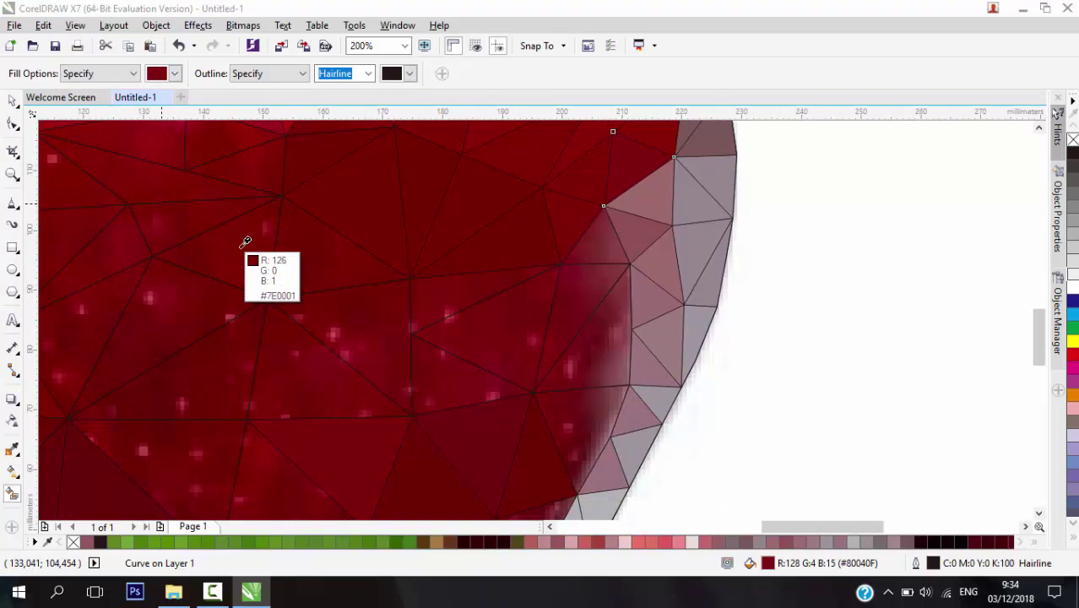
left_click(186, 238)
left_click(193, 222)
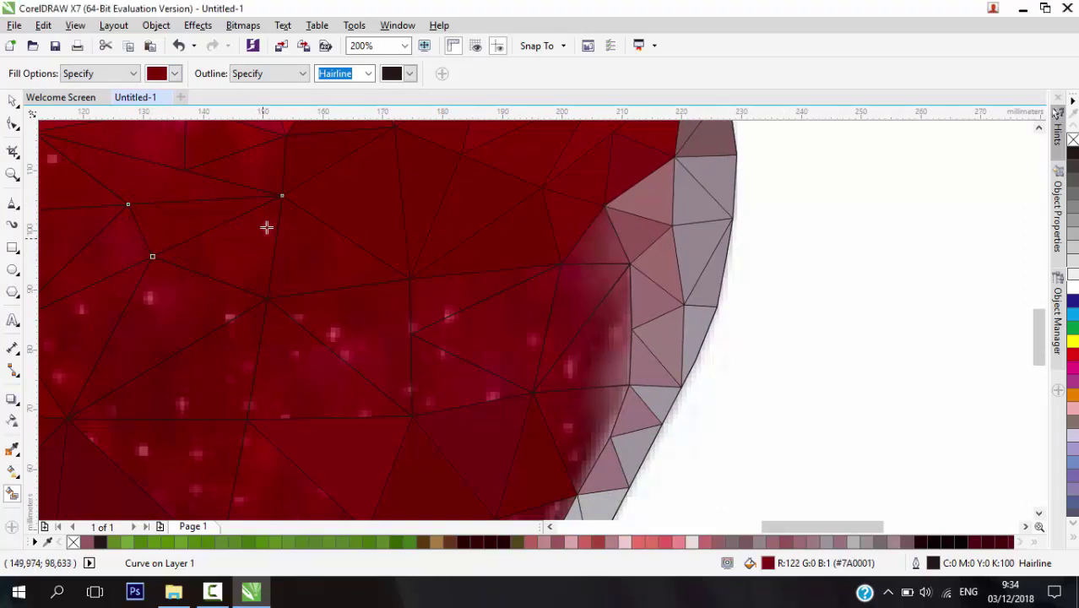
scroll(228, 141, "up", 3)
scroll(227, 141, "left", 1)
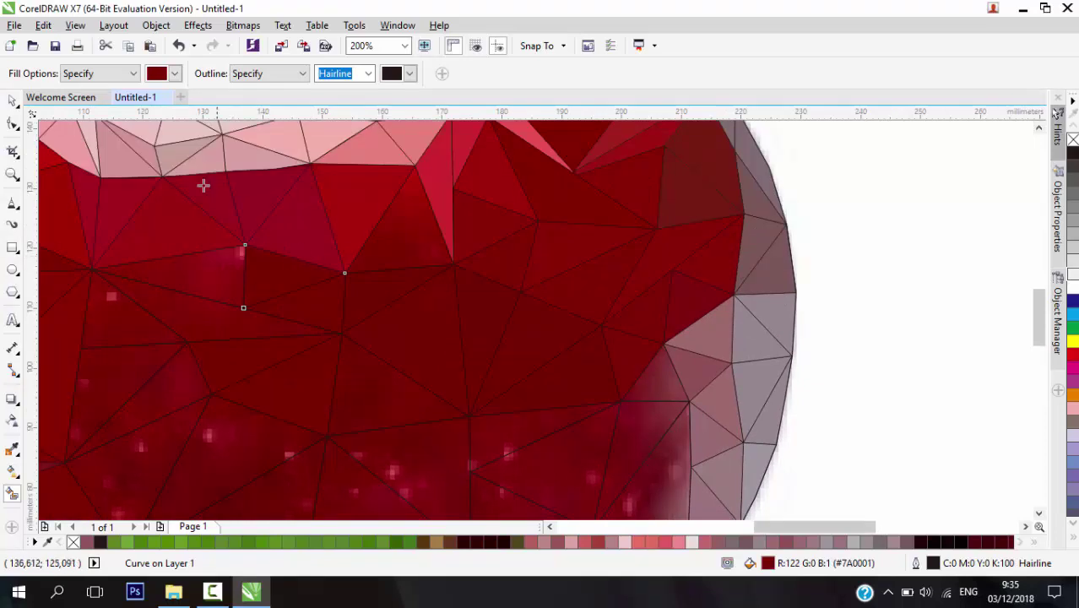
Fill the narrow triangle directly below the purplish facets, left of the centre, with sampled crimson #9C1124
left_click(156, 75)
left_click(157, 194)
left_click(230, 265)
left_click(225, 262)
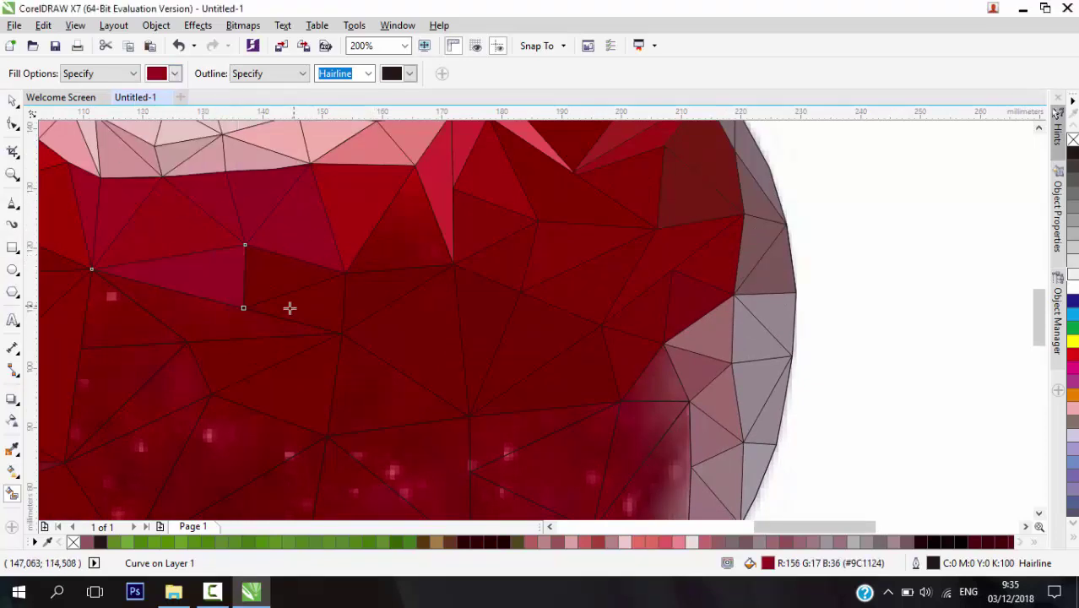
Fill the triangles just beneath the crimson #9C1124 facet with a dark red sampled from the photo
scroll(284, 266, "down", 3)
scroll(285, 266, "left", 1)
scroll(296, 224, "up", 1)
left_click(171, 74)
left_click(159, 187)
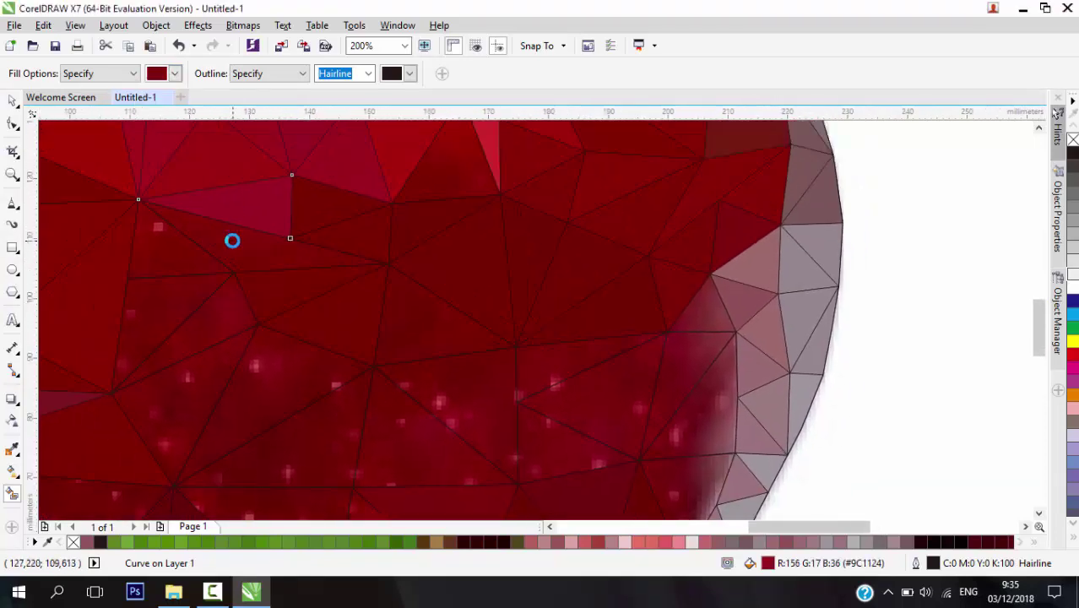
left_click(232, 238)
left_click(154, 244)
Fill the next triangle down, pointing toward the apple's lower left, with sampled dark red #840106
scroll(154, 243, "down", 1)
scroll(154, 243, "left", 1)
left_click(156, 76)
left_click(159, 187)
left_click(170, 227)
left_click(176, 226)
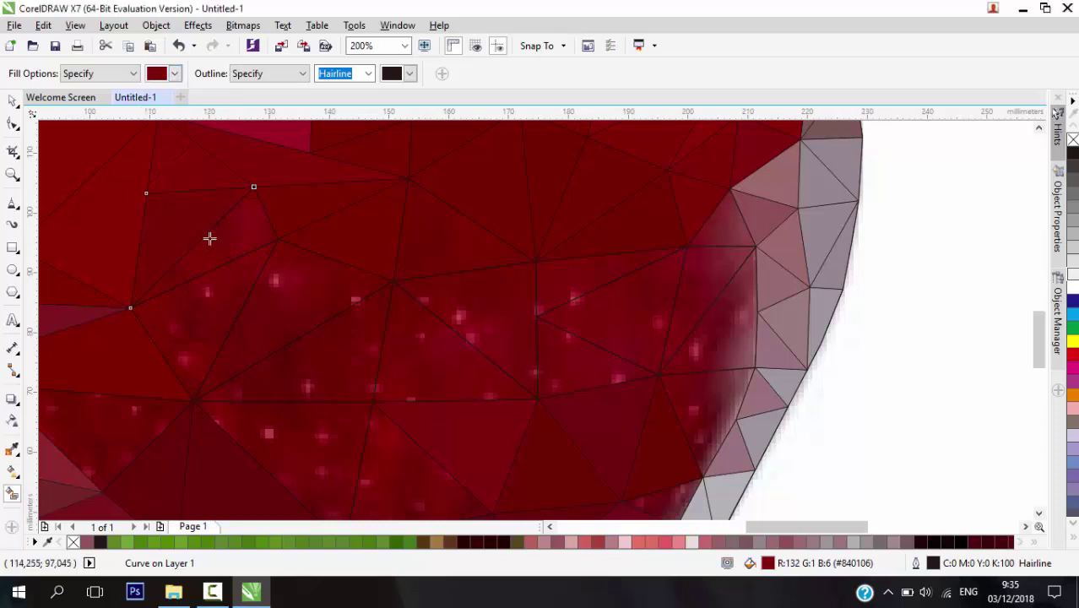
Fill the two triangles below the #840106 facet with sampled dark reds, #770306 for the lower one and #7D0008 for the narrow upper one
left_click_drag(149, 181, 146, 138)
left_click(213, 270)
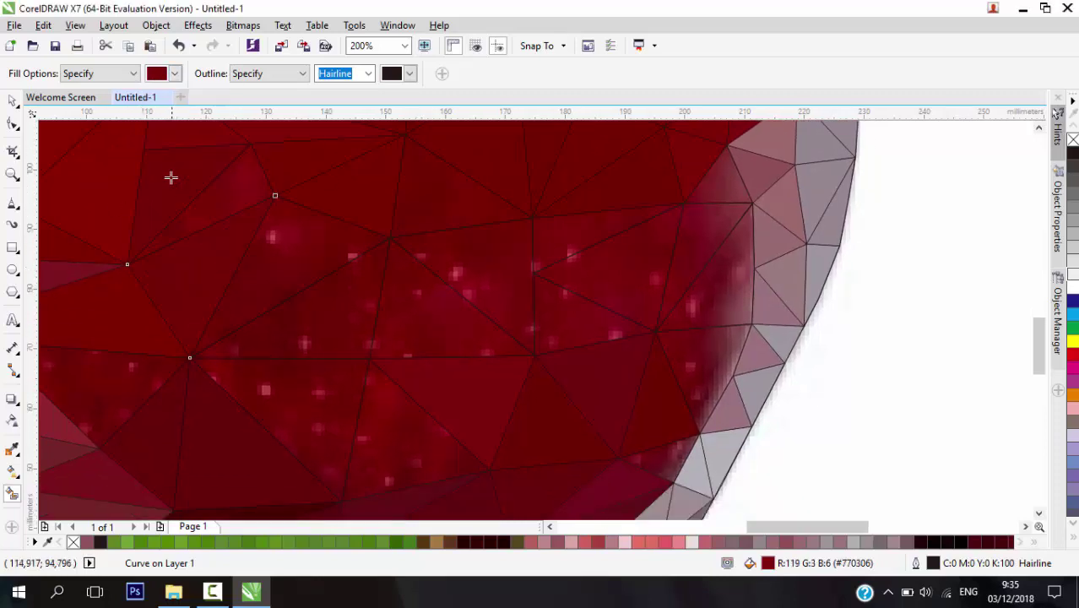
left_click(157, 74)
left_click(153, 195)
left_click(227, 201)
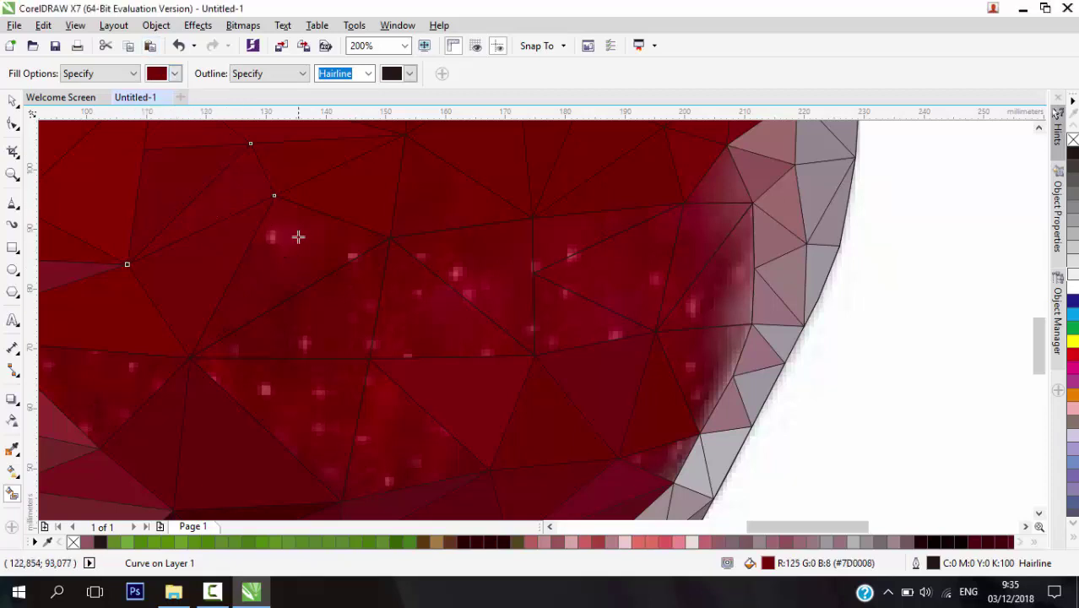
Fill the next two speckled triangles toward the lower centre with sampled dark reds #730007 and #720103
scroll(268, 226, "right", 2)
left_click(156, 74)
left_click(158, 193)
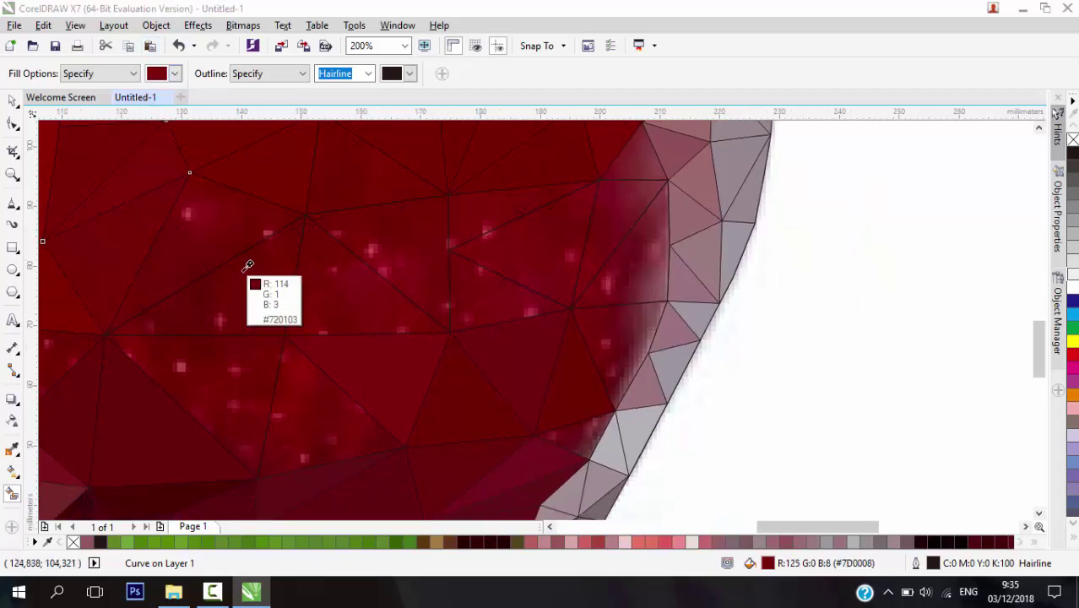
left_click(185, 248)
left_click(188, 239)
left_click(171, 75)
left_click(156, 193)
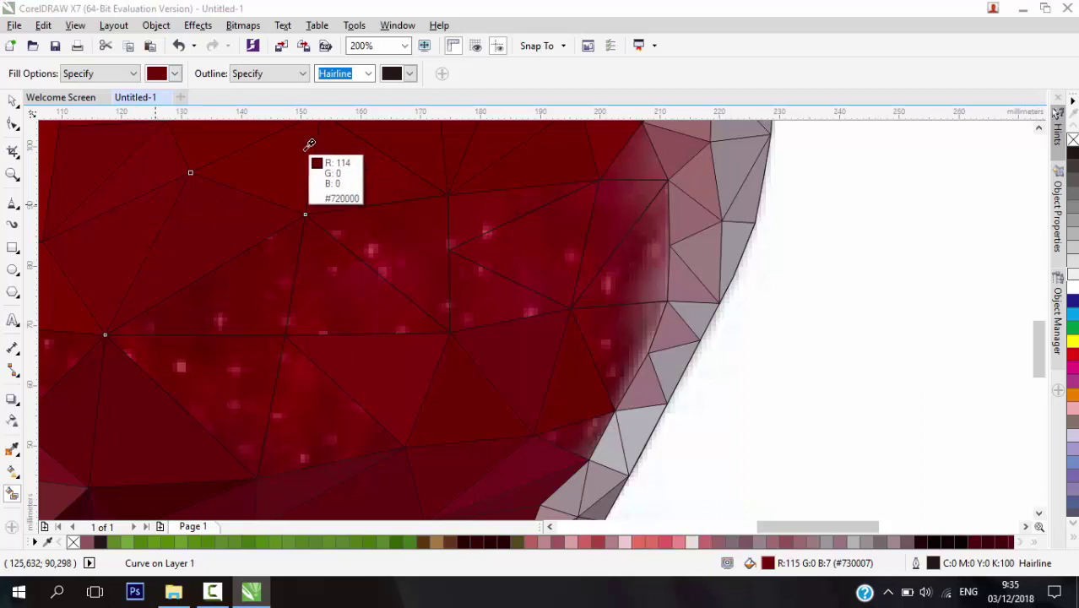
left_click(256, 287)
left_click(254, 282)
Fill the two speckled triangles right of the lower centre with sampled dark reds, #720003 for the upper and #760109 for the lower
scroll(257, 294, "right", 2)
left_click(156, 74)
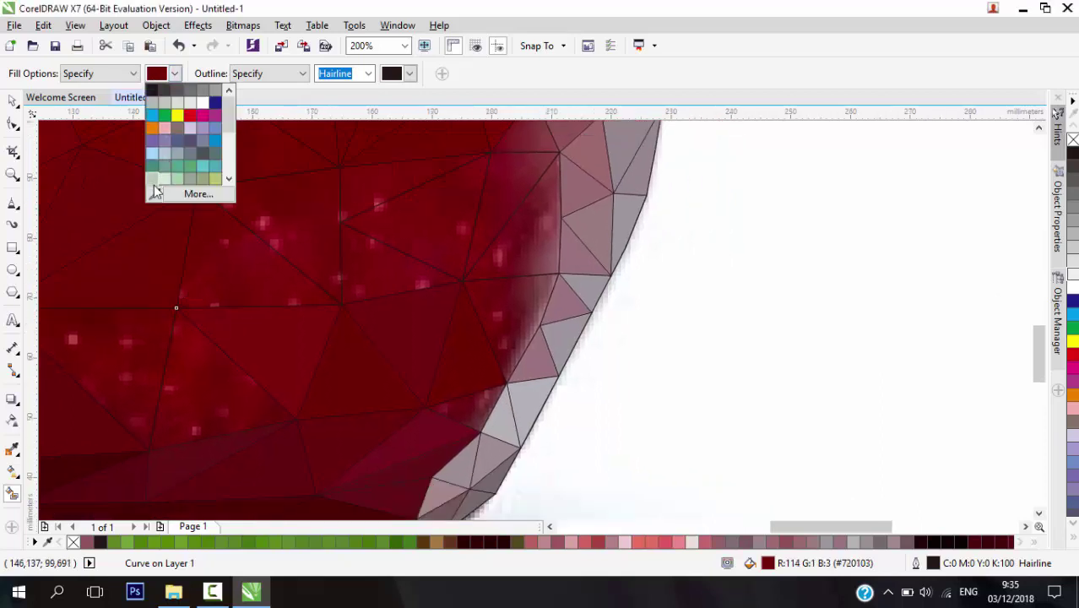
left_click(156, 194)
left_click(289, 217)
left_click(287, 219)
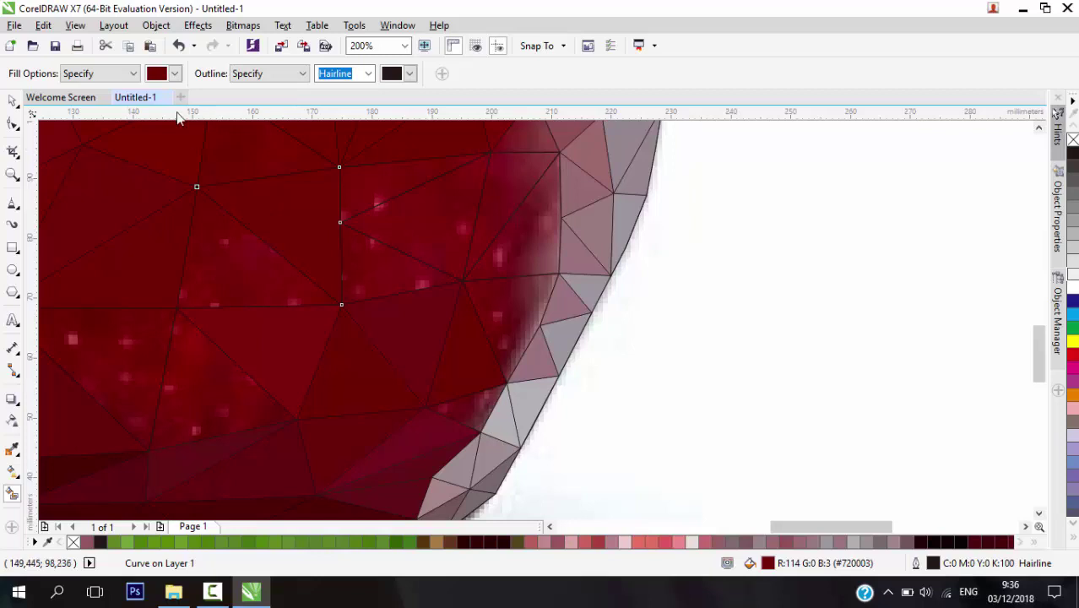
left_click(174, 74)
left_click(157, 190)
left_click(233, 283)
left_click(256, 279)
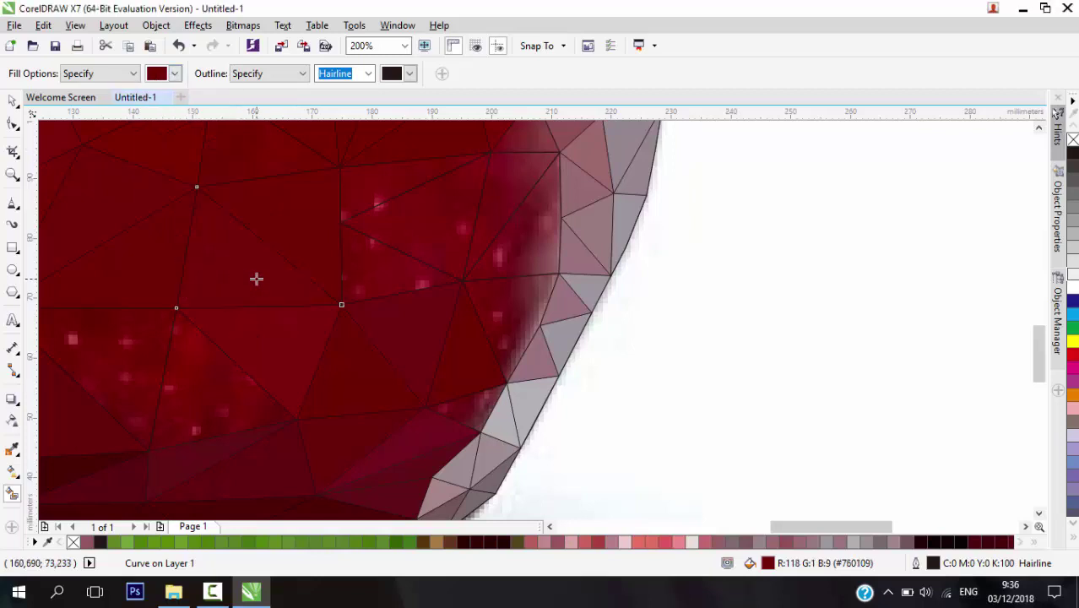
Fill the three speckled triangles toward the right rim, the upper and lower with sampled red #7E000B and the middle one with #80000D
left_click(174, 74)
left_click(154, 193)
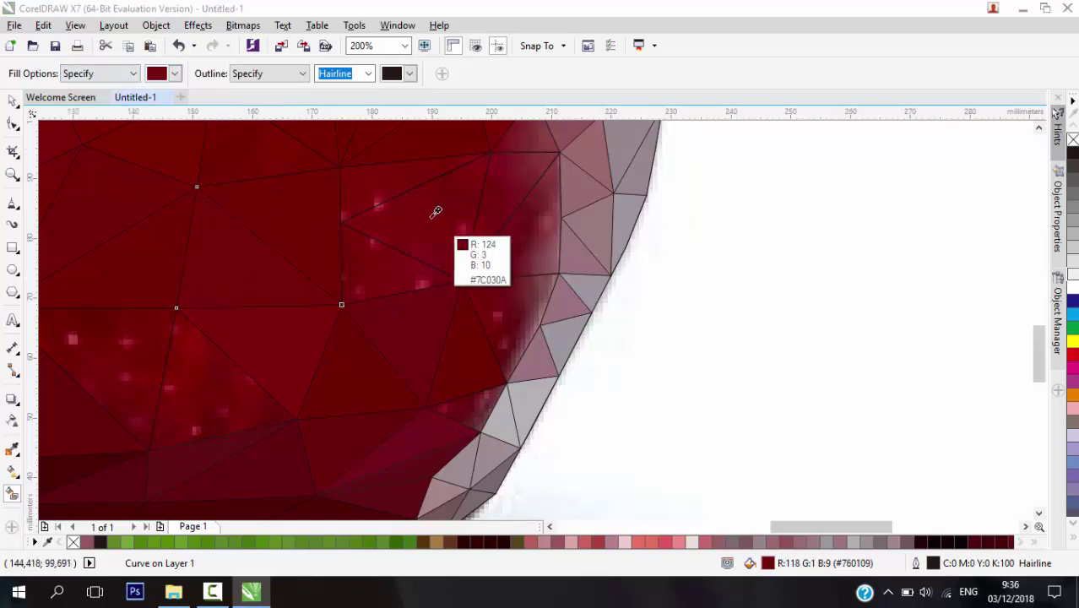
left_click(388, 185)
left_click(383, 187)
left_click(175, 73)
left_click(159, 193)
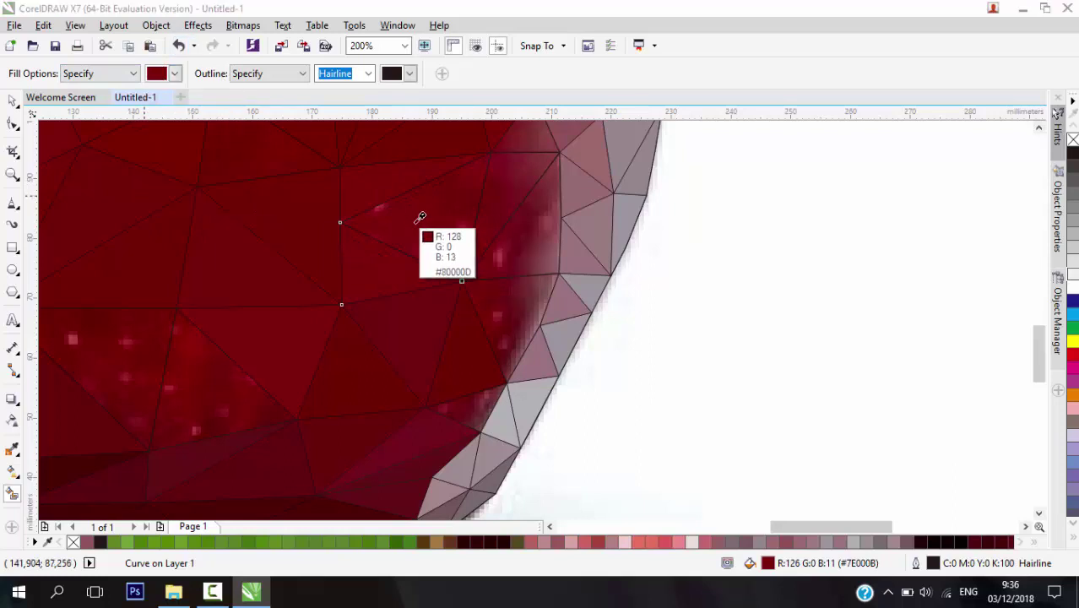
left_click(419, 230)
Fill the blurred triangles between the dark red facets and the greyish rim, down the lower right side, with sampled brownish pink #7F373A
left_click_drag(534, 245, 403, 357)
left_click(174, 74)
left_click(157, 194)
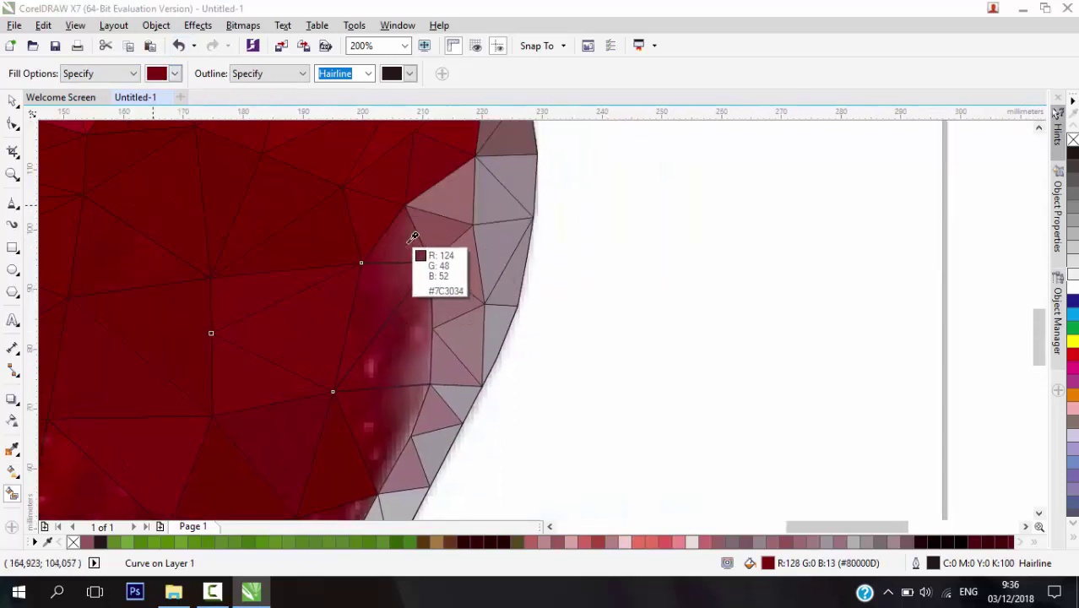
left_click(412, 240)
left_click(416, 370)
left_click(401, 430)
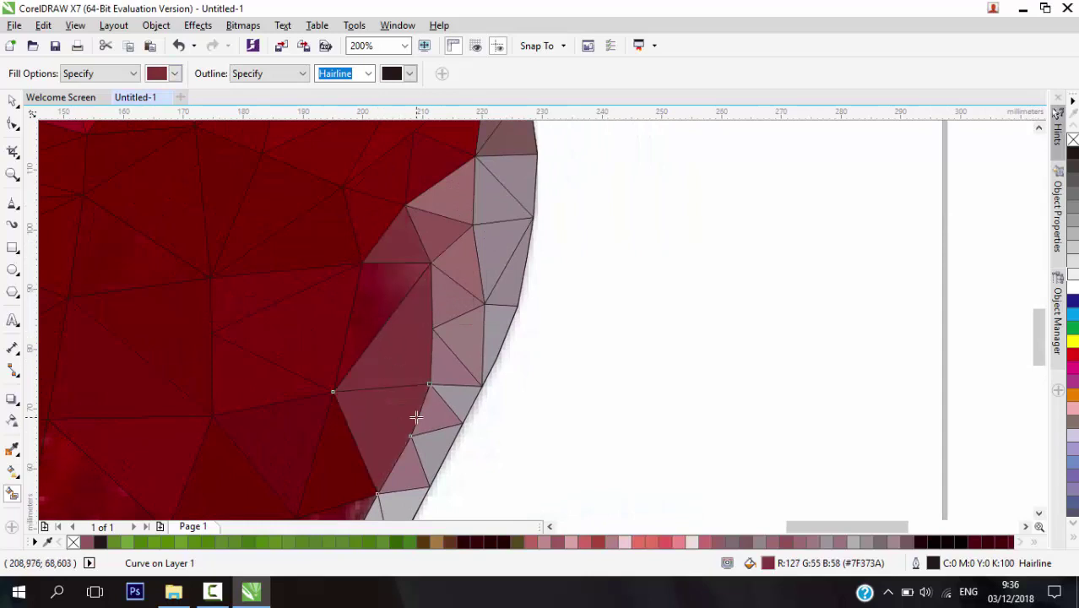
left_click_drag(417, 416, 507, 285)
left_click(433, 402)
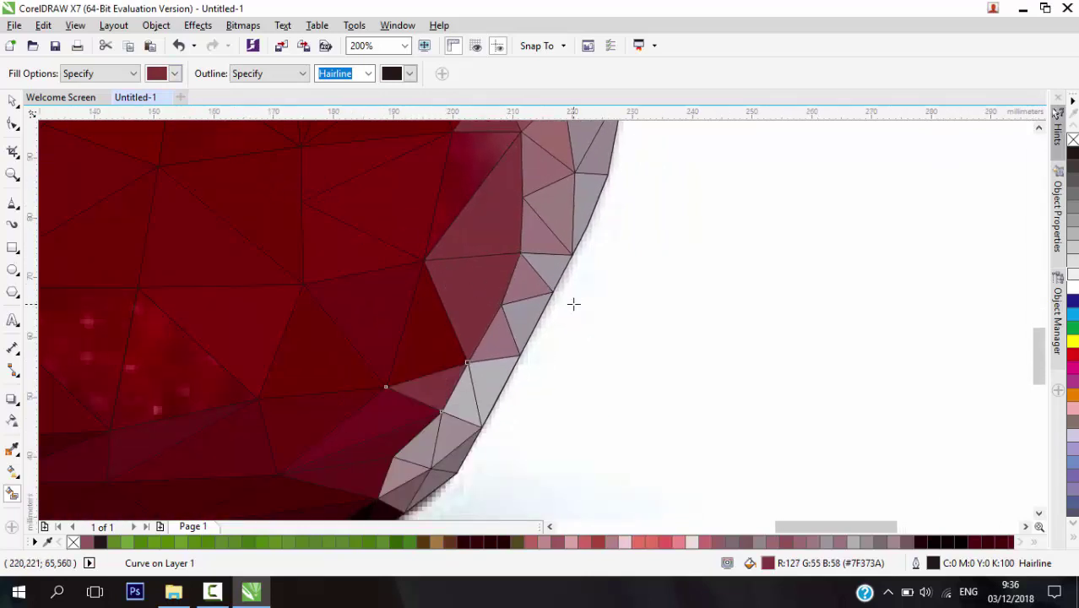
Fill the remaining speckled triangles in the apple's lower part with sampled dark reds, using #6E0106 for the one near the centre
scroll(574, 304, "down", 2)
left_click(174, 73)
left_click(157, 193)
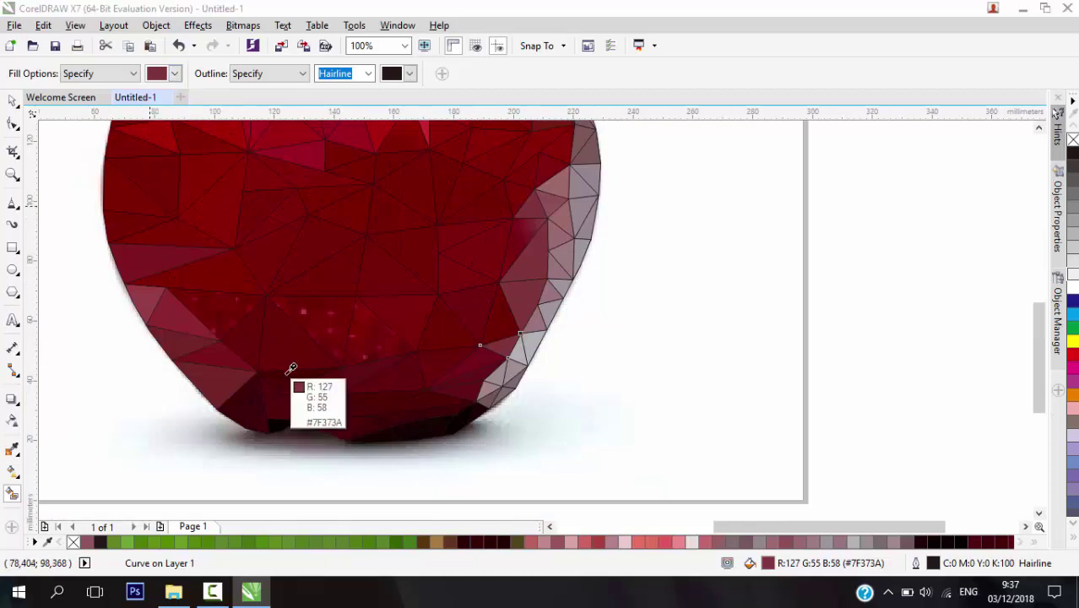
left_click(212, 310)
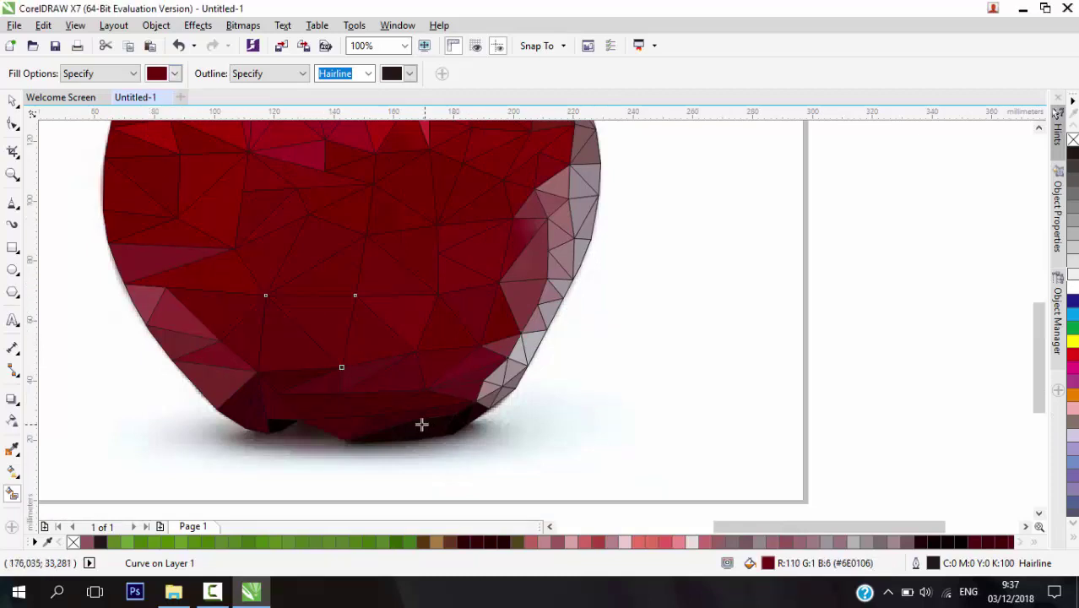
Fill the unfilled triangle below the pink highlight, left of the bright red spike, with sampled red #870100
left_click_drag(484, 365, 415, 443)
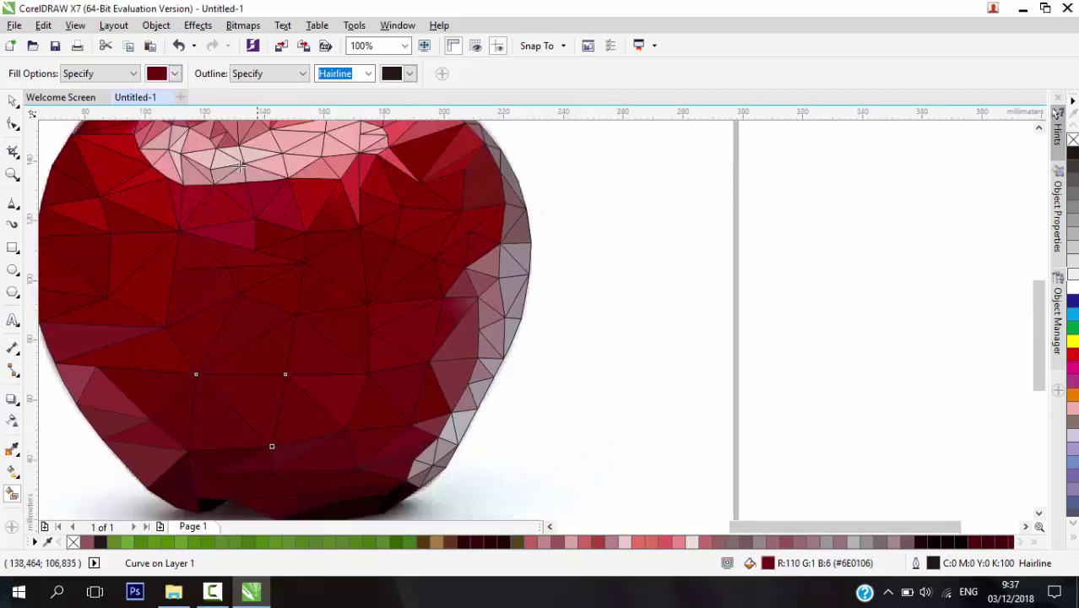
left_click(174, 73)
left_click(157, 193)
left_click(338, 211)
scroll(366, 253, "up", 1)
scroll(443, 317, "left", 2)
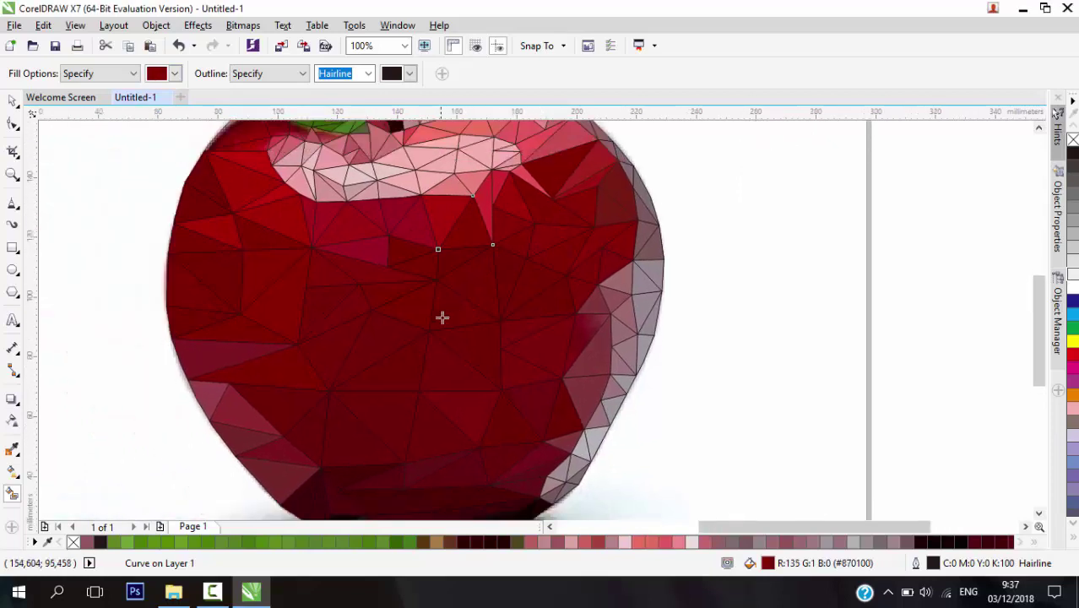
Fill the blurred triangle between the dark red facets and the greyish rim, on the apple's lower right side, with sampled #771D26
scroll(355, 347, "up", 3)
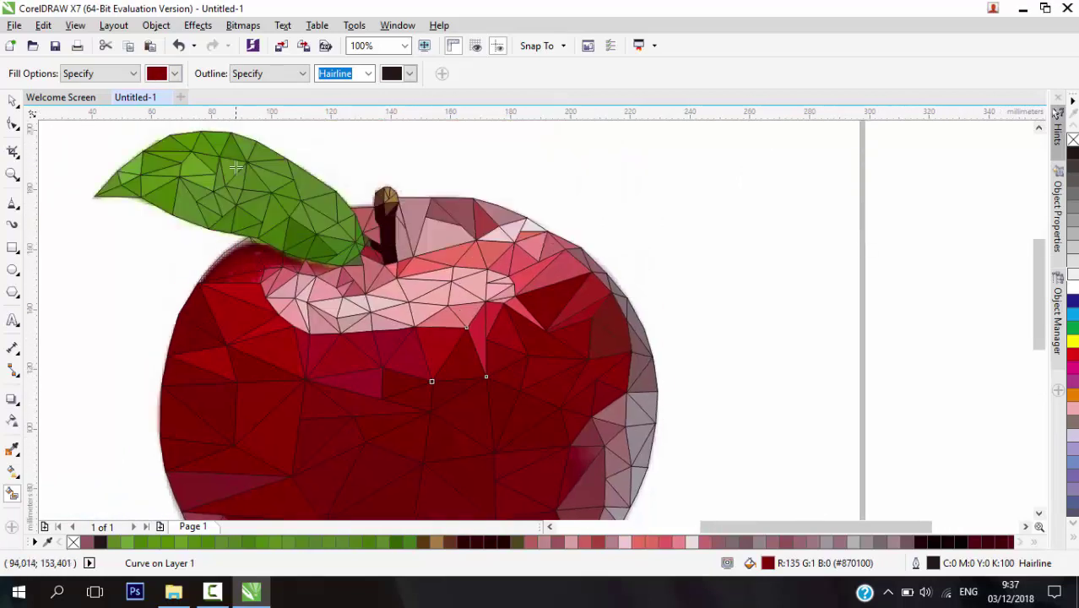
left_click(174, 74)
left_click(159, 193)
left_click(585, 457)
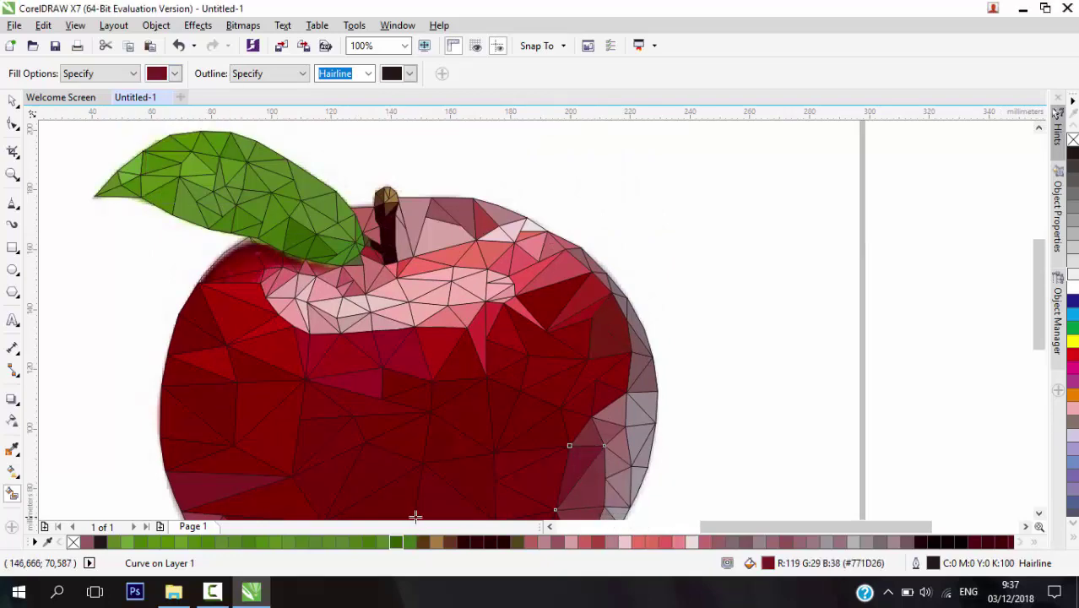
Try to fill the narrow unfilled triangle below the leaf's lower edge, at the apple's upper left shoulder, with sampled red #AA0005
scroll(469, 295, "down", 2)
scroll(469, 301, "up", 2)
scroll(246, 361, "up", 1)
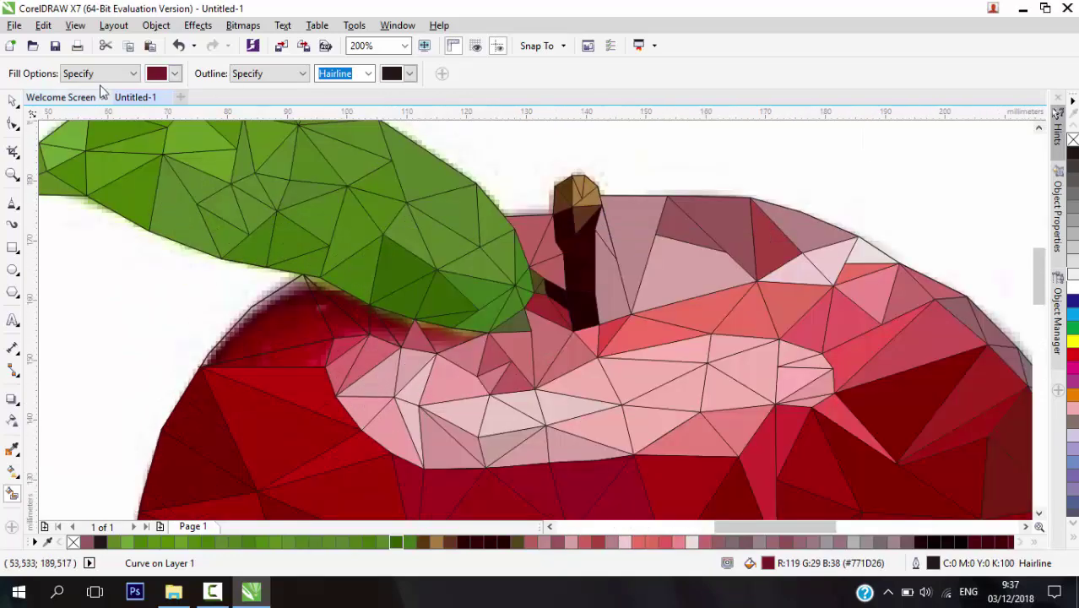
left_click(174, 73)
left_click(159, 192)
left_click(300, 356)
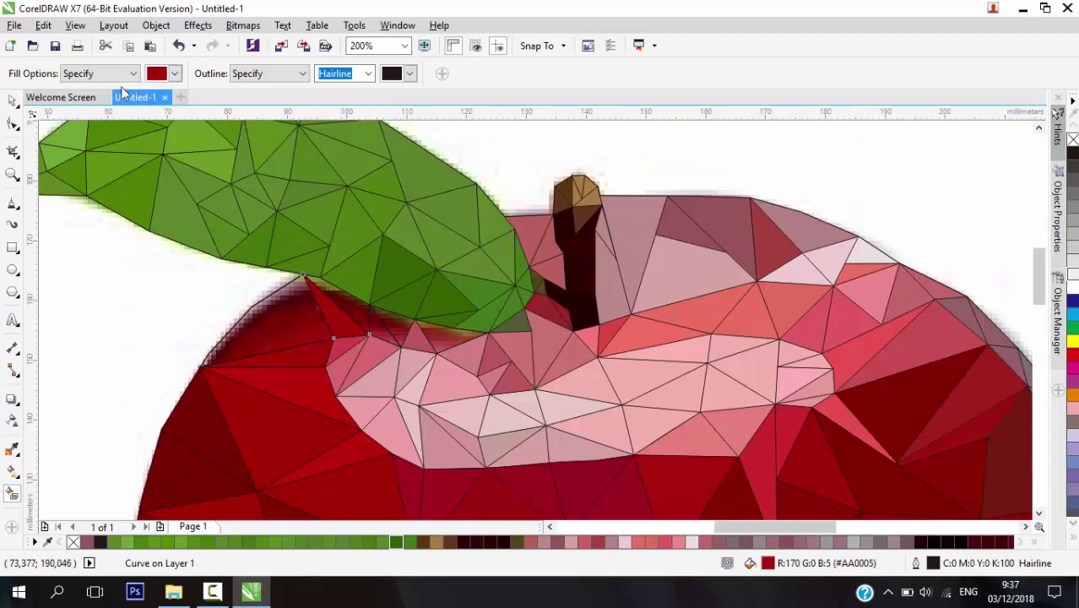
Fill the unfilled facets on the apple's upper left shoulder, below the leaf, with sampled dark red #780000
left_click(174, 73)
left_click(154, 194)
left_click(279, 323)
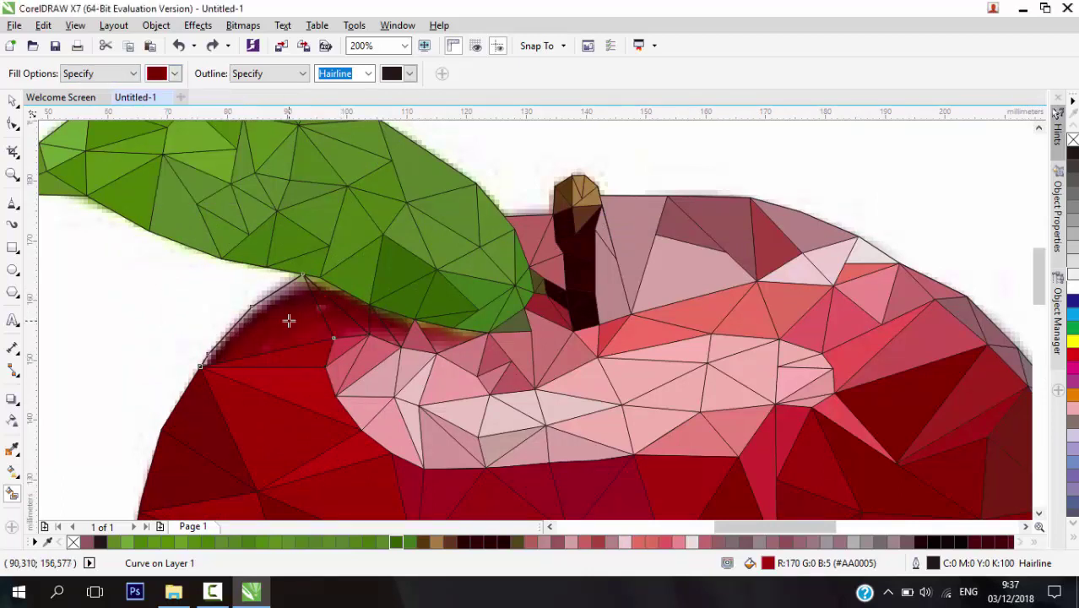
left_click(289, 321)
left_click(335, 317)
left_click(344, 308)
Fill the small unfilled triangles between the leaf's lower edge and the pink highlight with sampled red #92131A
left_click(174, 74)
left_click(156, 193)
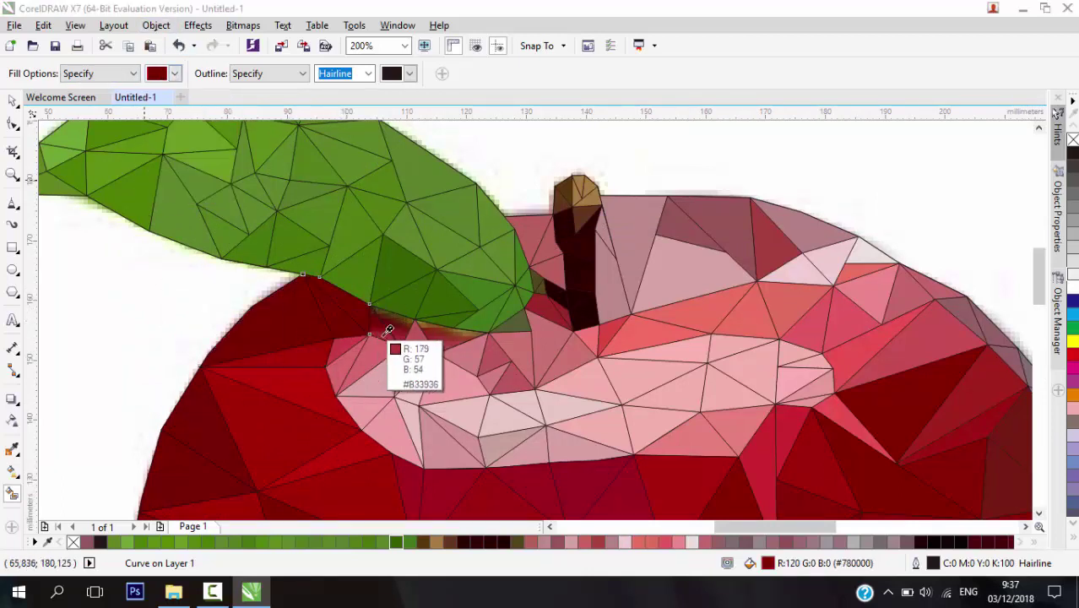
left_click(406, 328)
left_click(406, 328)
left_click(440, 341)
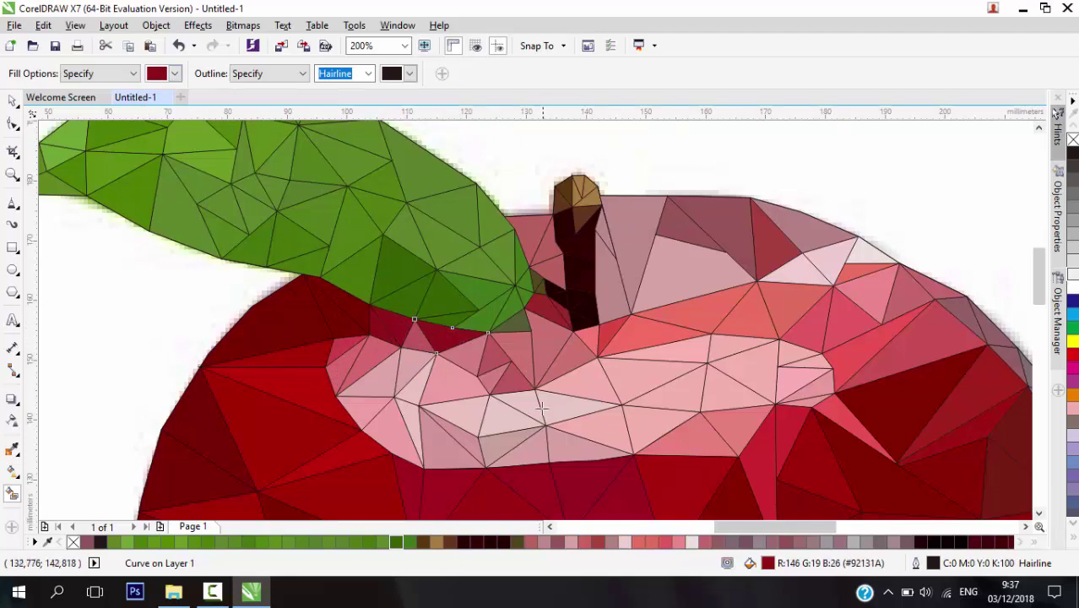
Examine the whole apple, from leaf and stem down to the base, for triangles that are still unfilled
scroll(507, 355, "down", 3)
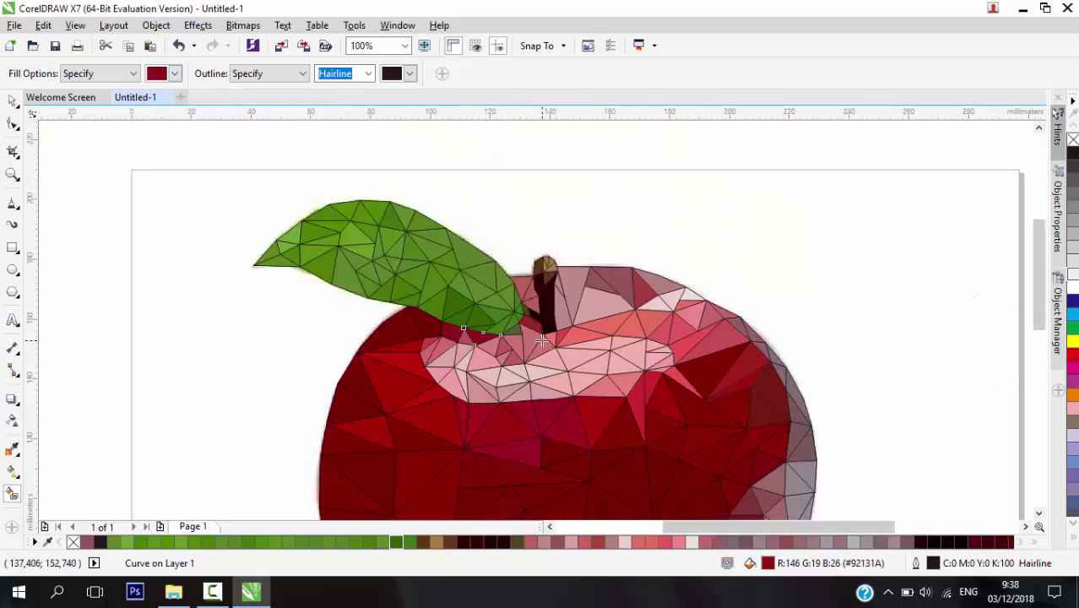
scroll(532, 313, "up", 1)
scroll(550, 384, "up", 1)
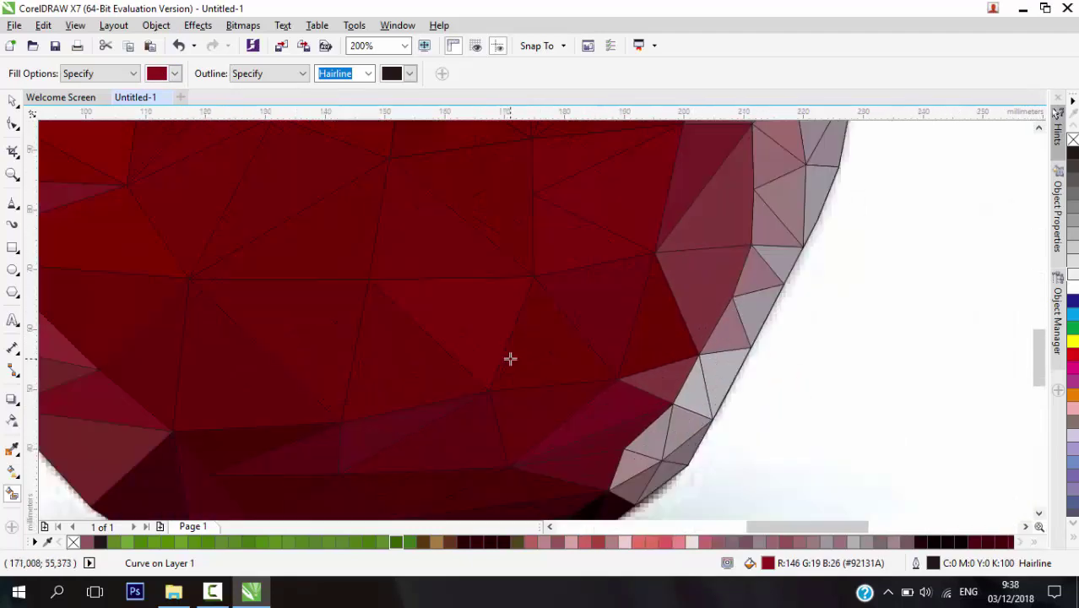
scroll(508, 357, "down", 1)
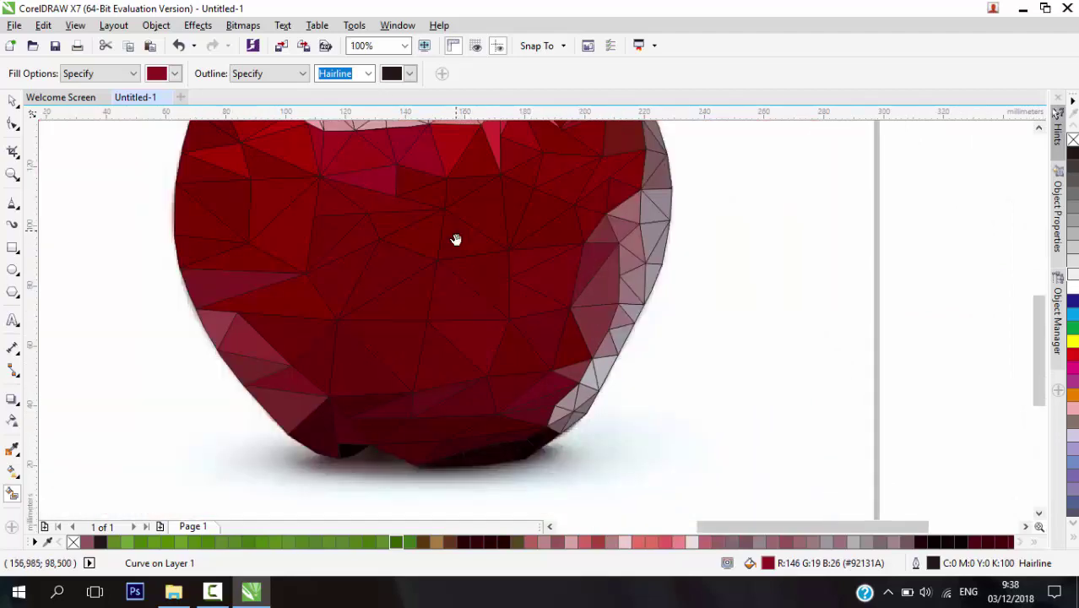
left_click_drag(456, 239, 484, 355)
scroll(402, 242, "up", 1)
scroll(414, 228, "down", 2)
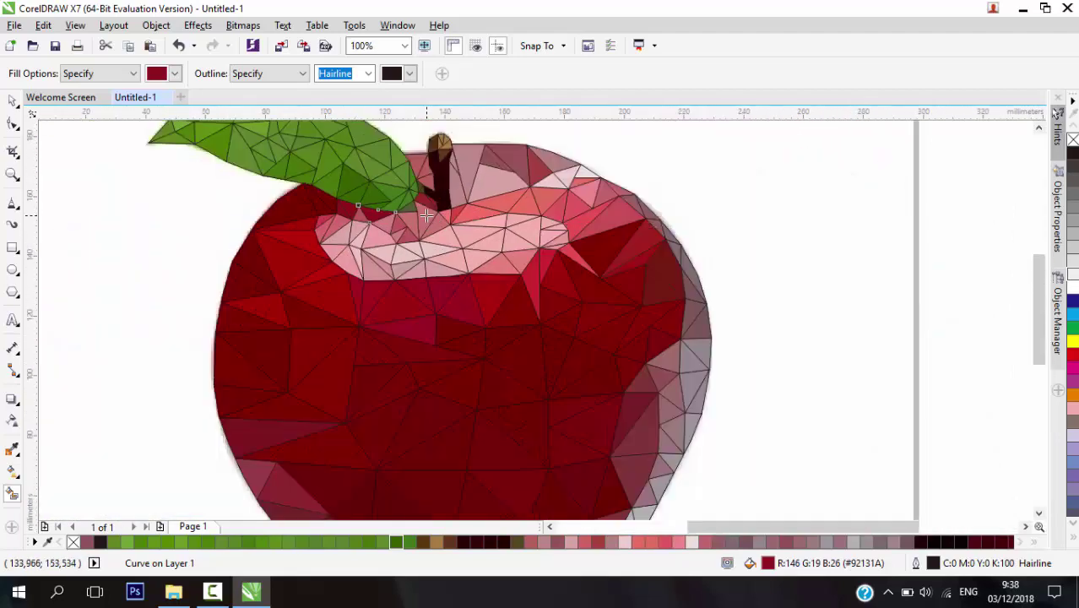
scroll(427, 216, "up", 1)
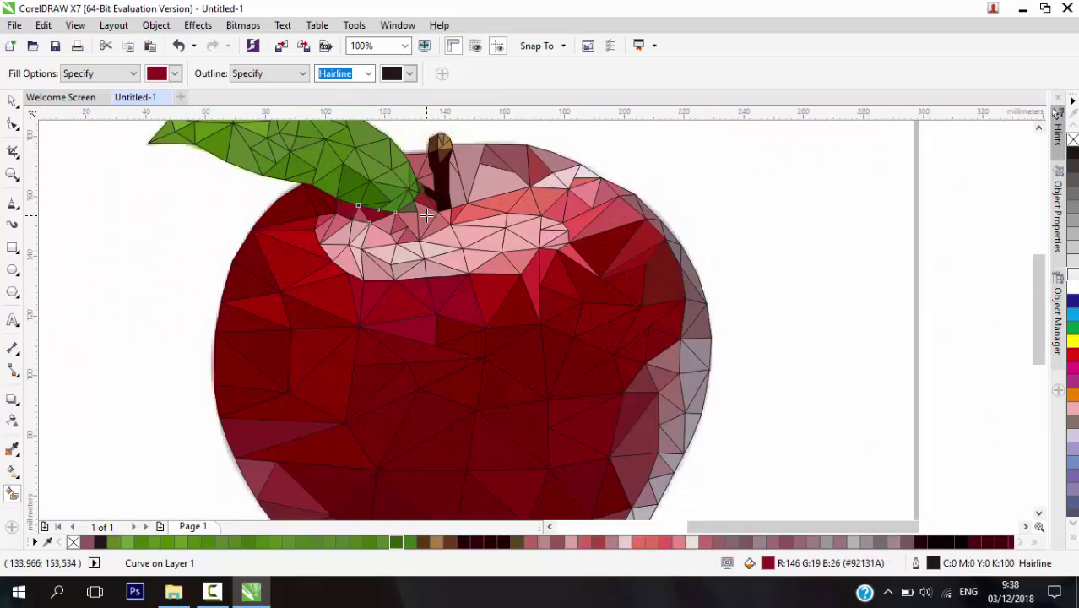